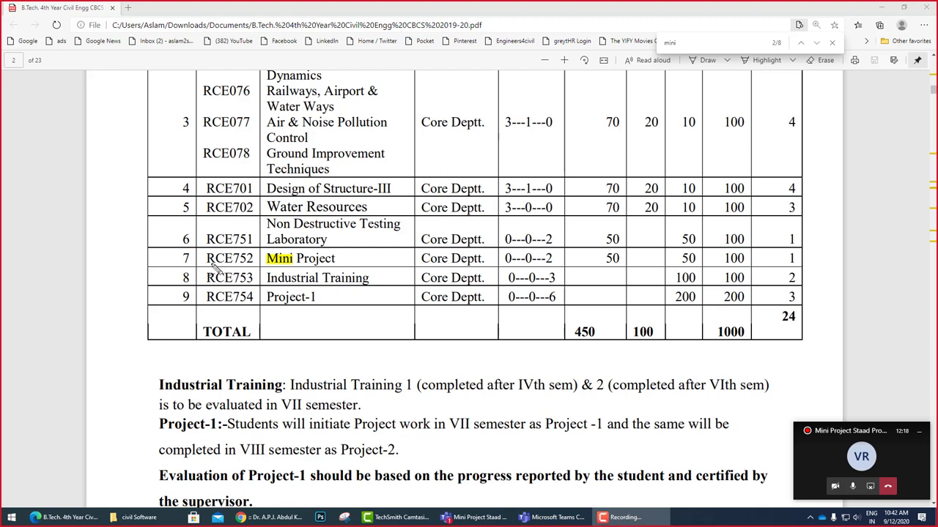
Mark RCE752, the Mini Project entry and its 50 and 100 marks in red ink.
left_click_drag(204, 265, 244, 262)
left_click_drag(349, 260, 394, 247)
left_click_drag(590, 260, 693, 237)
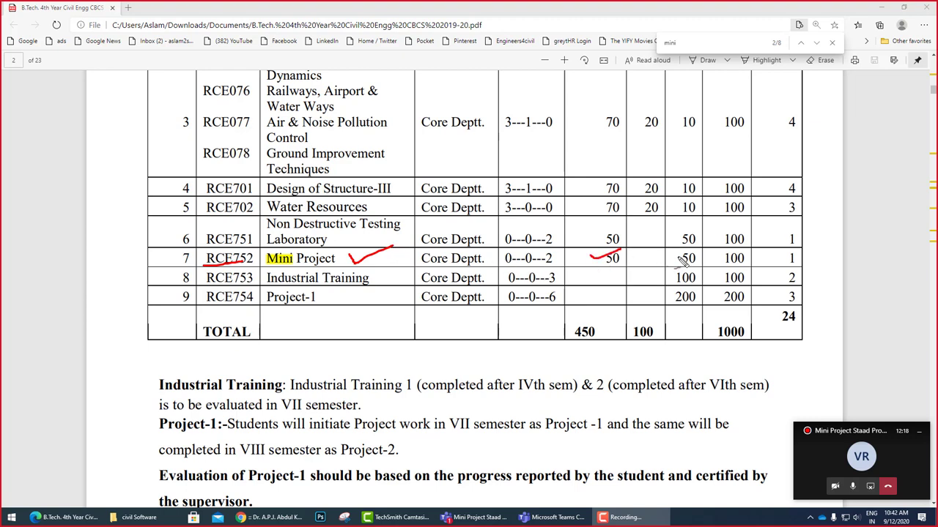
mouse_move(722, 265)
left_mouse_down()
mouse_move(752, 269)
mouse_move(722, 265)
left_mouse_up()
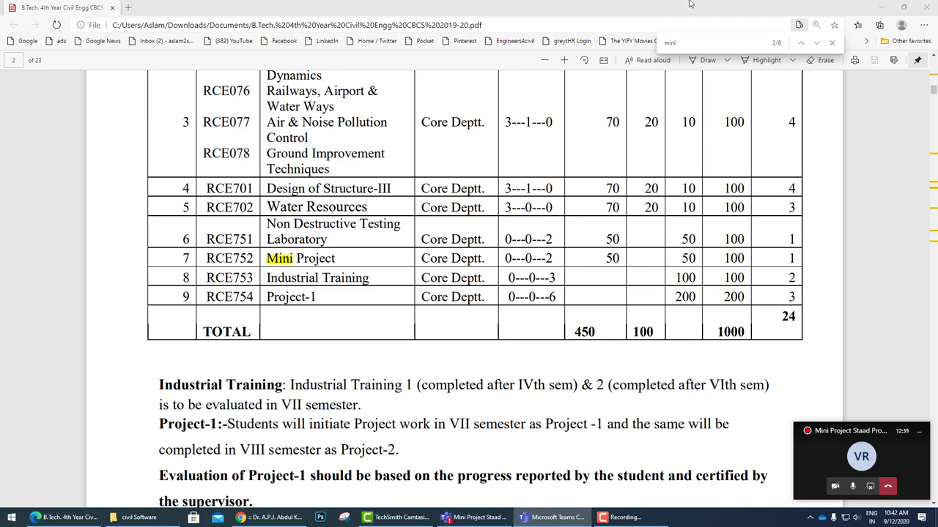
Jump through the 'mini' search matches to the page 14 RCE752 Mini Project topic list.
left_click(710, 37)
key("Return")
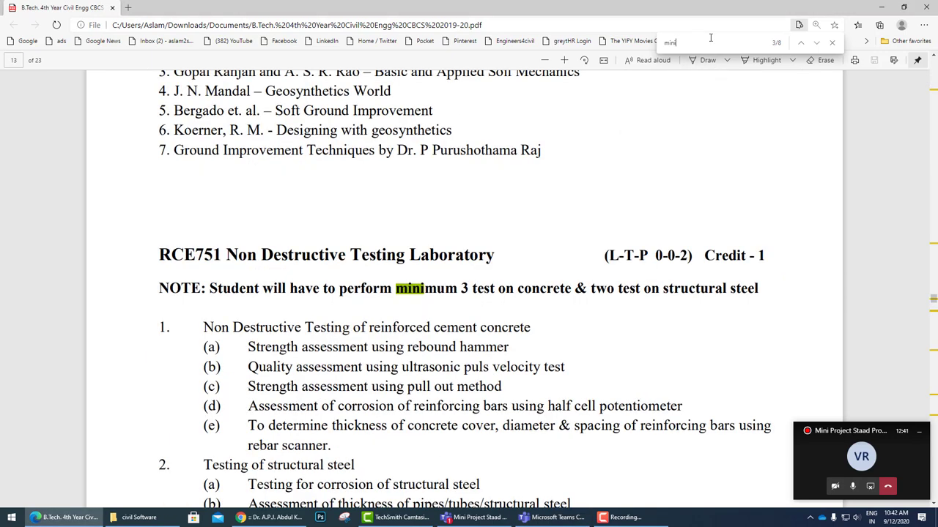
scroll(591, 143, "down", 5)
scroll(592, 143, "up", 3)
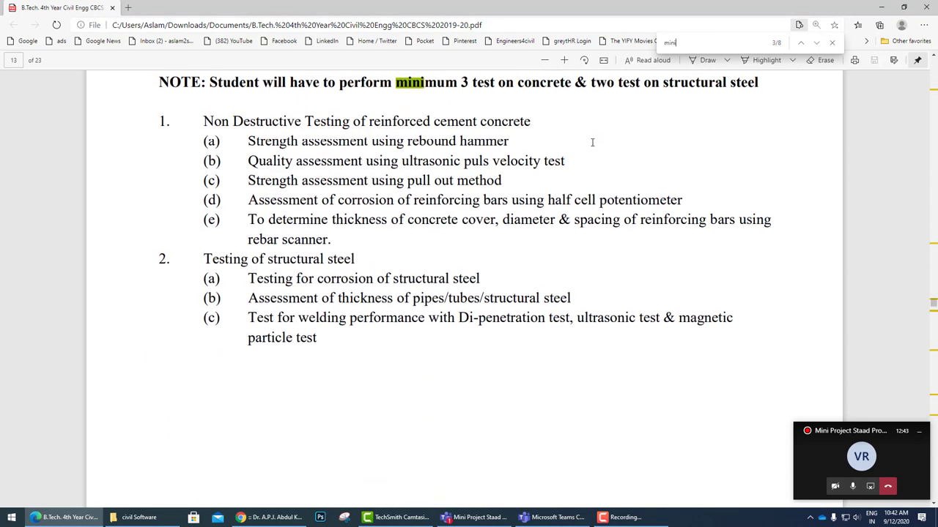
key("Return")
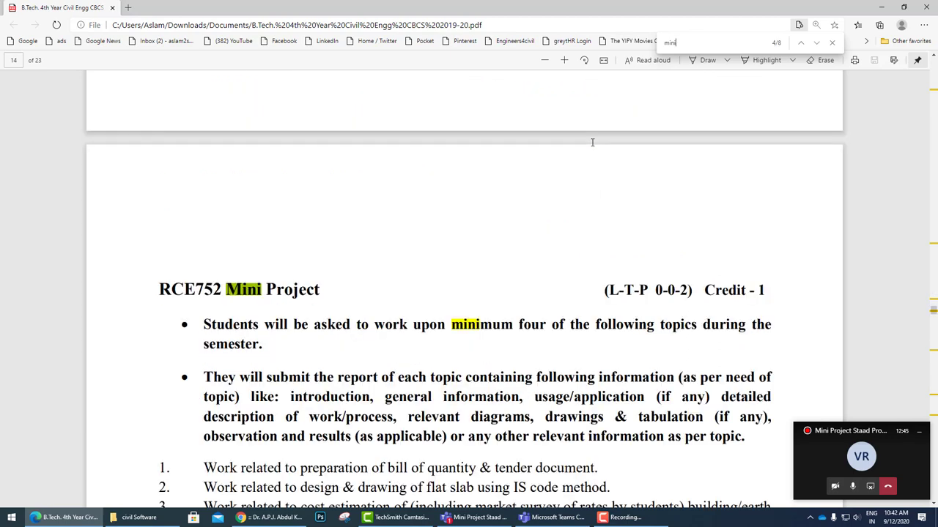
scroll(592, 142, "down", 1)
scroll(592, 142, "down", 1)
scroll(592, 143, "down", 1)
scroll(593, 147, "down", 1)
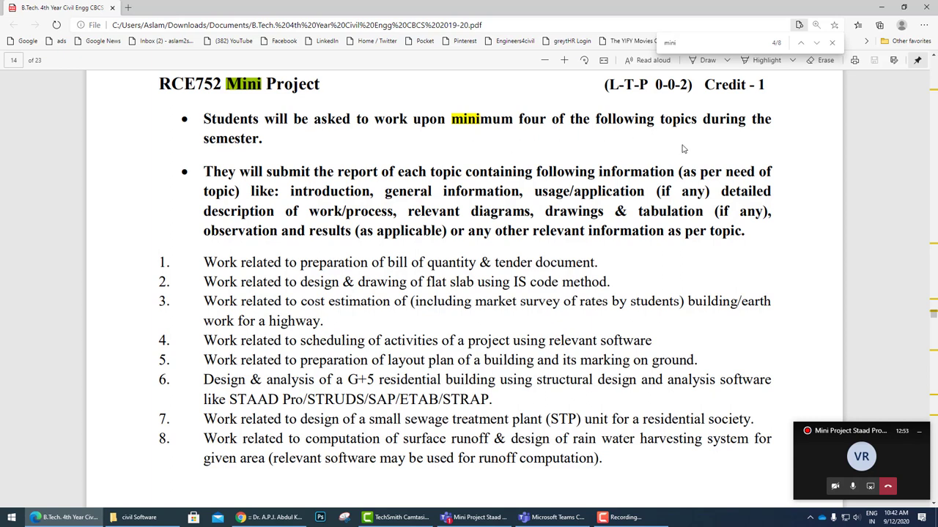
scroll(311, 244, "down", 3)
scroll(311, 244, "up", 2)
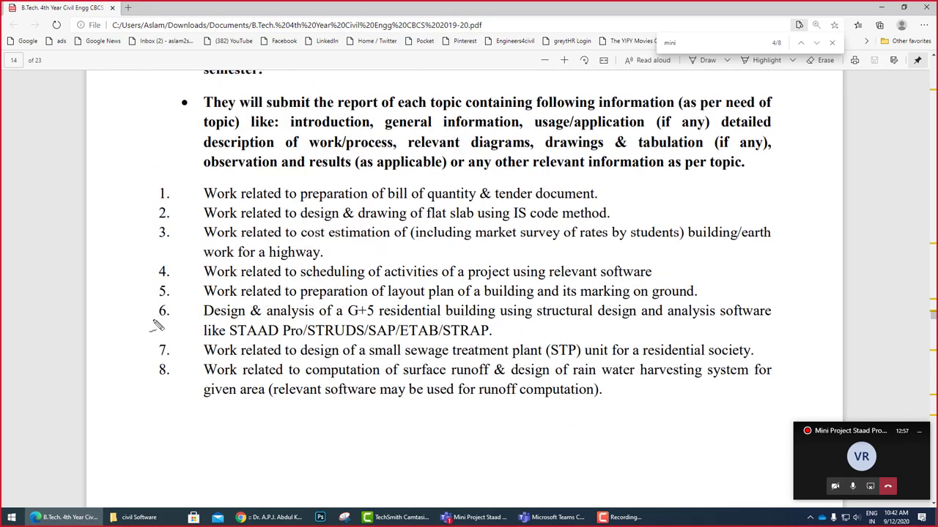
Underline item 6 and STAAD Pro, STRUDS, SAP, ETAB, STRAP, adding two arrows up to item 3.
mouse_move(152, 323)
left_mouse_down()
mouse_move(179, 319)
mouse_move(172, 328)
left_mouse_up()
left_click_drag(244, 341, 264, 338)
mouse_move(330, 338)
left_mouse_down()
mouse_move(387, 338)
mouse_move(422, 352)
mouse_move(432, 335)
left_mouse_up()
left_click_drag(454, 342, 490, 339)
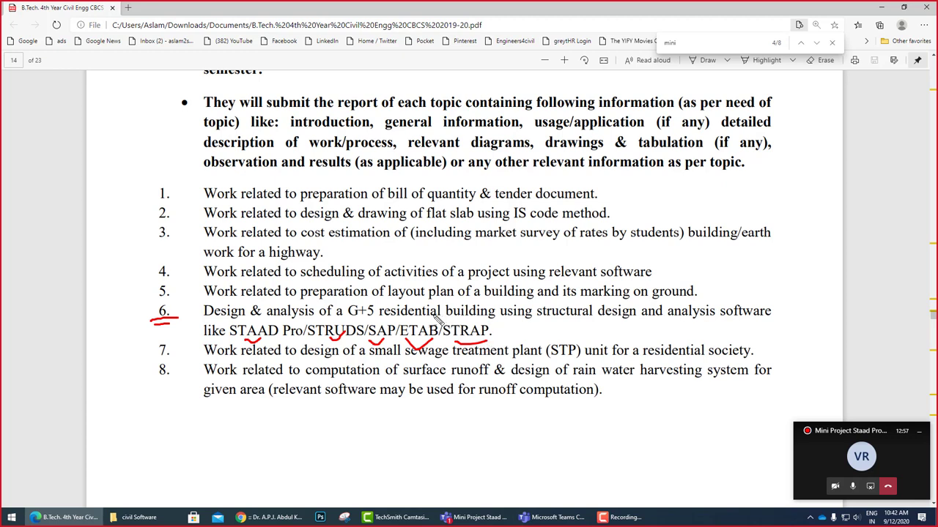
mouse_move(425, 331)
left_mouse_down()
mouse_move(429, 247)
mouse_move(444, 260)
left_mouse_up()
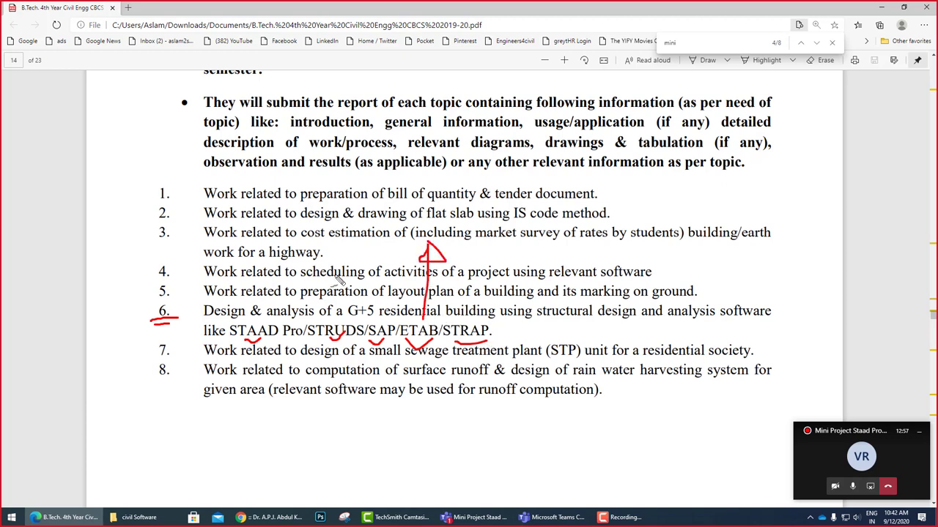
left_click_drag(256, 329, 259, 236)
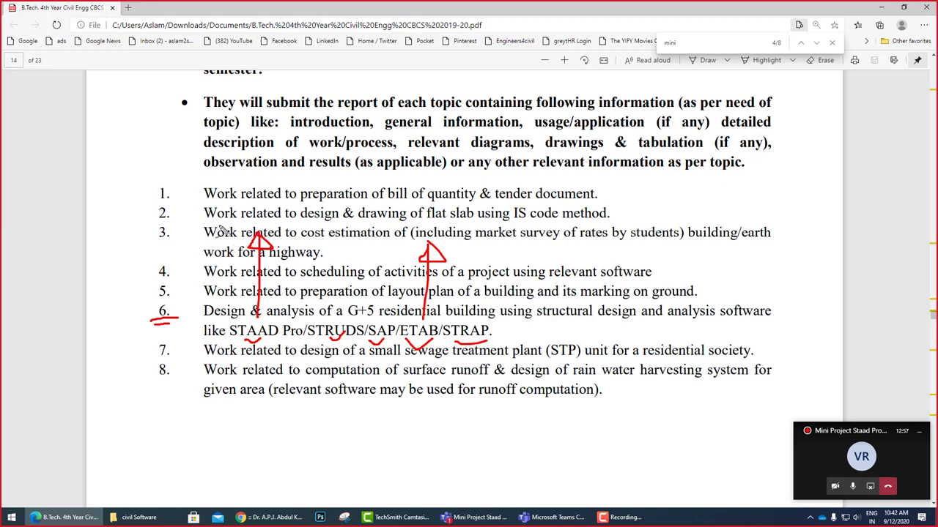
Sketch letters and the words 'Slab' and 'Work' in red ink beside the topic list.
mouse_move(604, 172)
left_mouse_down()
mouse_move(609, 214)
mouse_move(615, 194)
left_mouse_up()
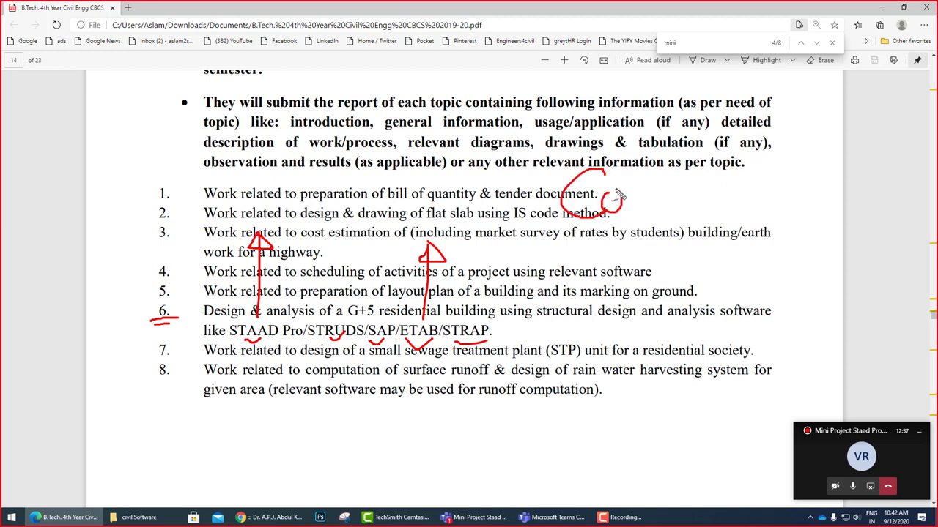
left_click_drag(627, 154, 634, 208)
mouse_move(586, 227)
left_mouse_down()
mouse_move(590, 299)
mouse_move(614, 292)
left_mouse_up()
left_click_drag(646, 265, 692, 249)
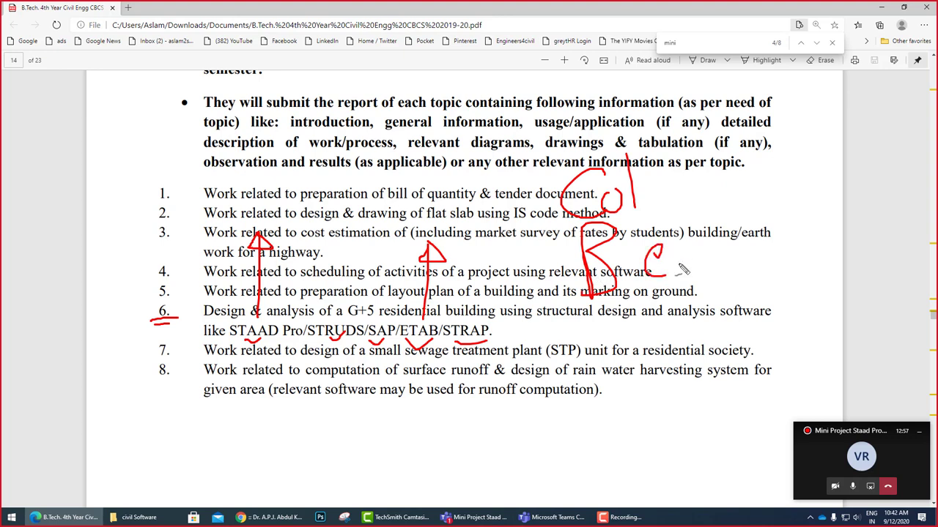
mouse_move(642, 342)
left_mouse_down()
mouse_move(619, 389)
mouse_move(651, 388)
left_mouse_up()
mouse_move(681, 351)
left_mouse_down()
mouse_move(685, 366)
mouse_move(701, 326)
mouse_move(714, 380)
left_mouse_up()
mouse_move(728, 155)
left_mouse_down()
mouse_move(765, 143)
mouse_move(778, 163)
mouse_move(831, 110)
mouse_move(825, 151)
left_mouse_up()
left_click_drag(740, 181, 819, 152)
Draw a long line from item 1 to 7, cross out 'Slab', and add an arrow and triangle.
left_click_drag(520, 198, 602, 366)
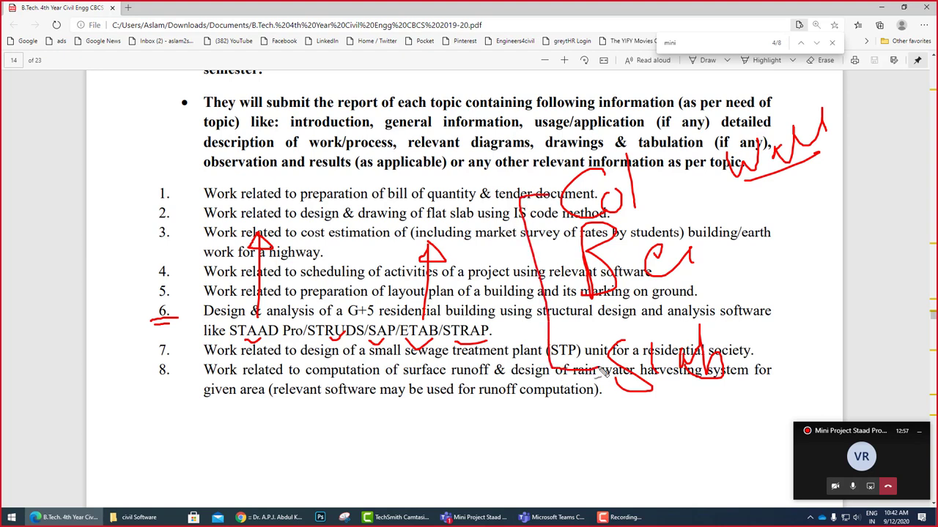
left_click_drag(554, 298, 578, 293)
left_click_drag(775, 337, 752, 386)
left_click_drag(754, 348, 781, 379)
mouse_move(674, 184)
left_mouse_down()
mouse_move(753, 214)
mouse_move(705, 269)
left_mouse_up()
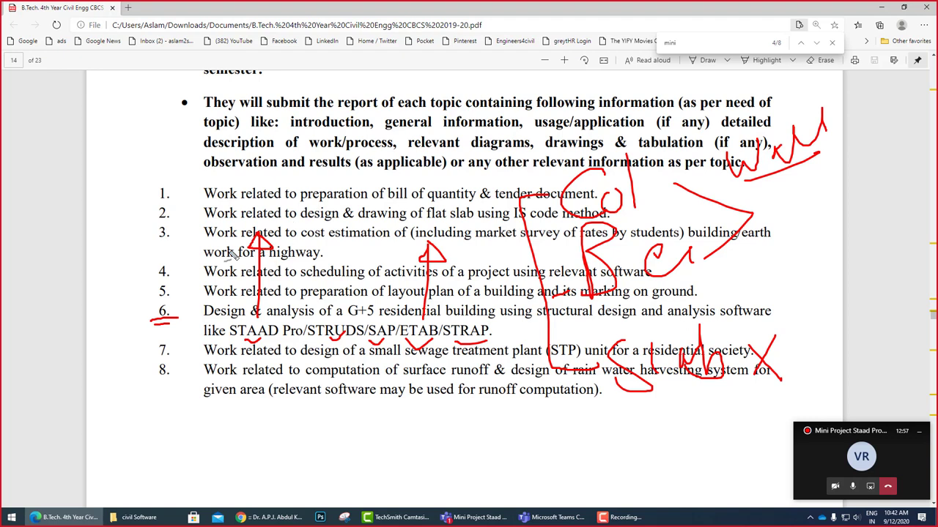
mouse_move(241, 256)
left_mouse_down()
mouse_move(322, 275)
mouse_move(250, 196)
left_mouse_up()
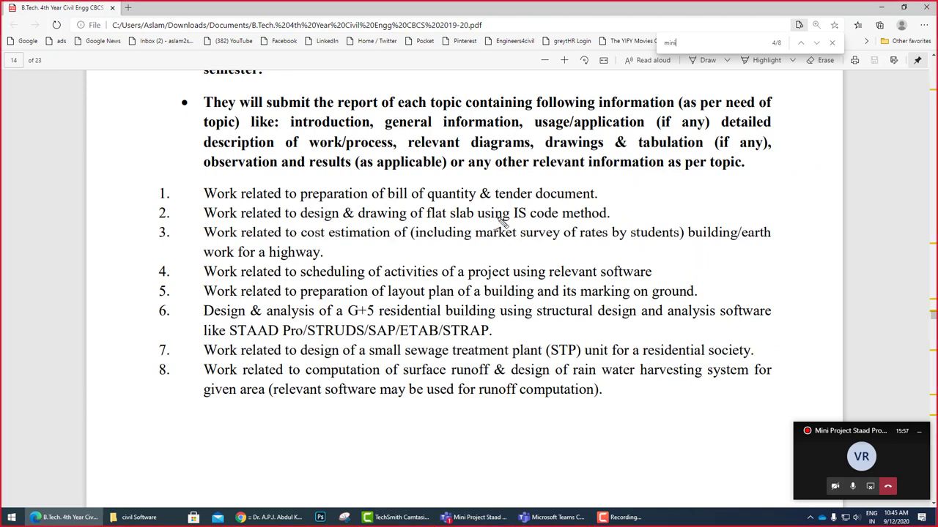
mouse_move(487, 168)
left_mouse_down()
mouse_move(659, 178)
mouse_move(487, 170)
left_mouse_up()
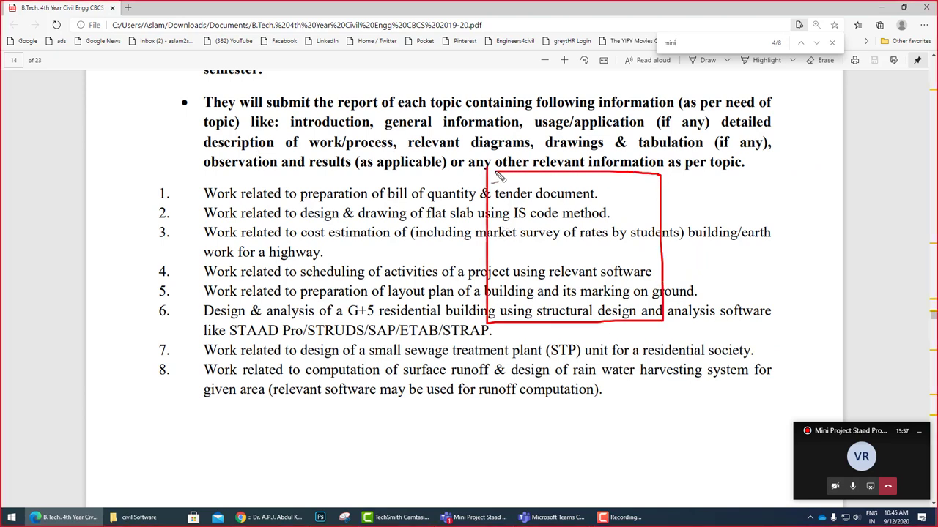
mouse_move(620, 320)
left_mouse_down()
mouse_move(624, 331)
mouse_move(637, 330)
left_mouse_up()
left_click_drag(653, 252, 683, 232)
left_click_drag(634, 358, 646, 355)
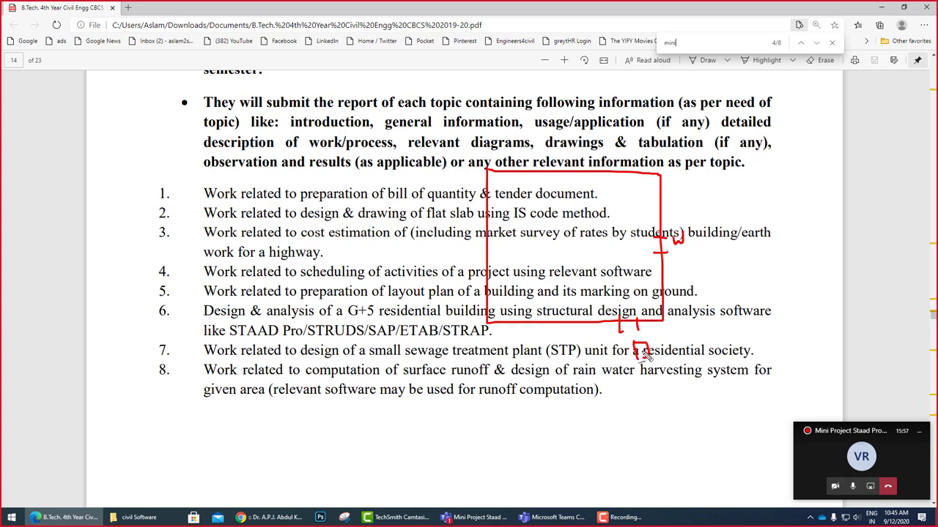
mouse_move(484, 180)
left_mouse_down()
mouse_move(489, 158)
mouse_move(503, 179)
left_mouse_up()
mouse_move(654, 183)
left_mouse_down()
mouse_move(663, 161)
mouse_move(677, 179)
left_mouse_up()
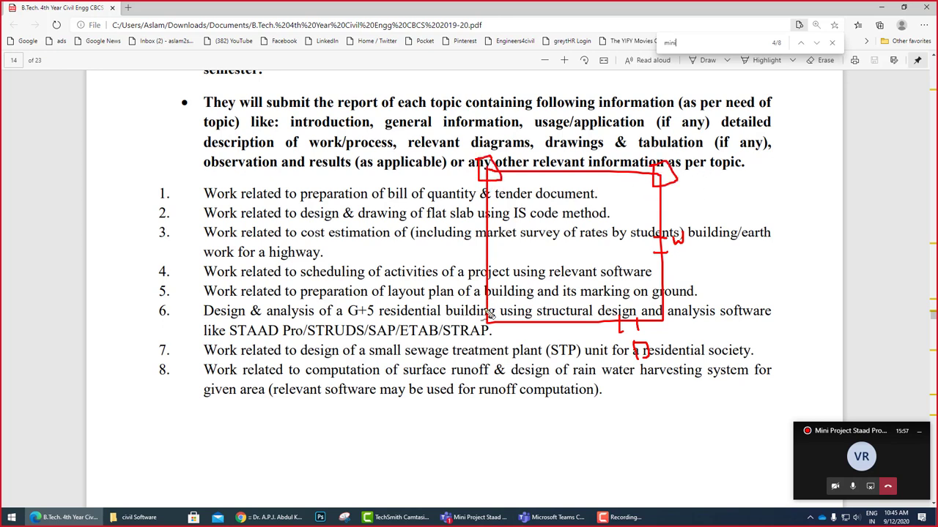
mouse_move(489, 312)
left_mouse_down()
mouse_move(476, 327)
mouse_move(504, 315)
left_mouse_up()
mouse_move(649, 324)
left_mouse_down()
mouse_move(656, 331)
mouse_move(665, 308)
left_mouse_up()
left_click_drag(665, 308, 670, 325)
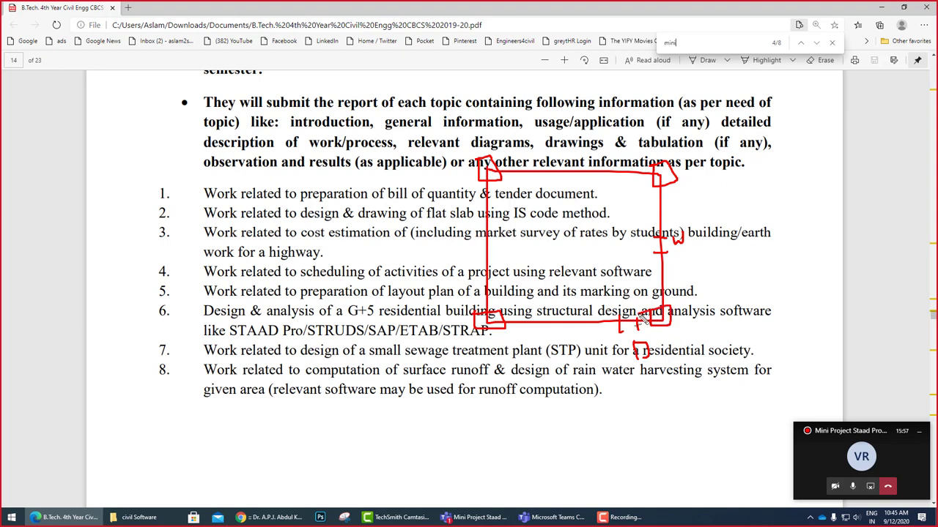
mouse_move(497, 245)
left_mouse_down()
mouse_move(544, 242)
mouse_move(547, 176)
mouse_move(594, 242)
mouse_move(677, 233)
left_mouse_up()
mouse_move(618, 179)
left_mouse_down()
mouse_move(618, 228)
mouse_move(630, 239)
left_mouse_up()
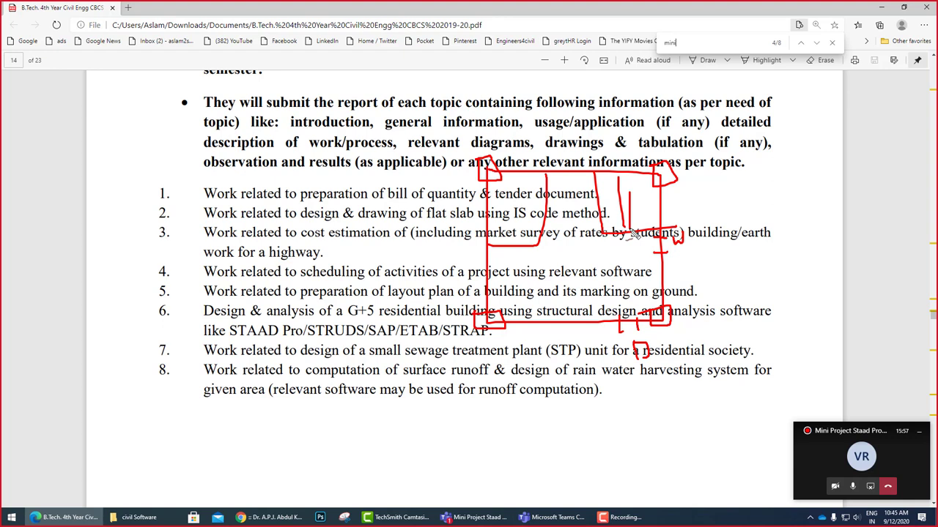
key("Escape")
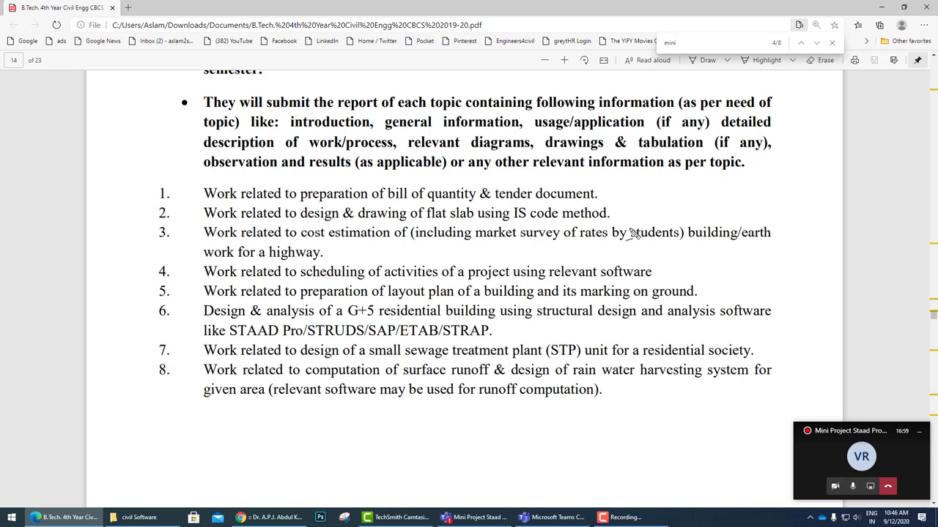
mouse_move(447, 167)
left_mouse_down()
mouse_move(738, 203)
mouse_move(599, 445)
left_mouse_up()
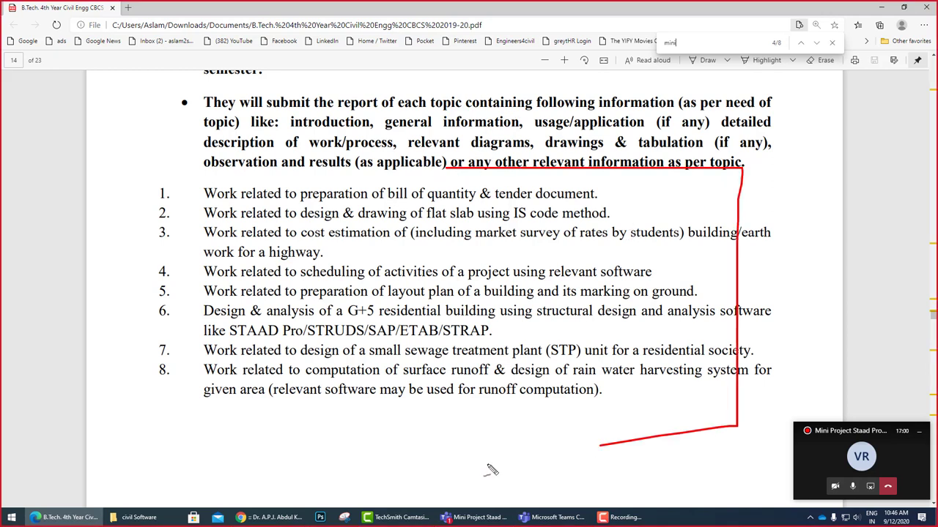
left_click_drag(490, 468, 485, 175)
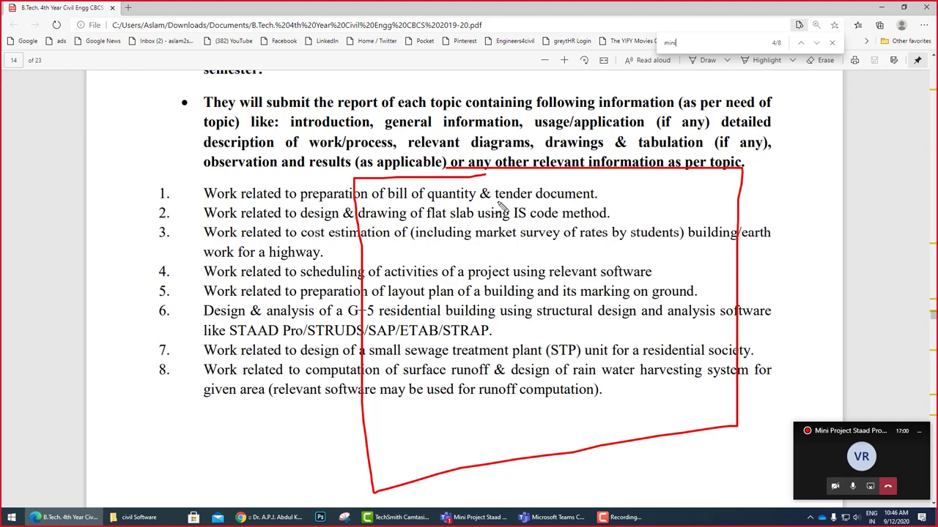
key("ctrl+z")
Search Google for 'Building plan' and switch to image results.
left_click(267, 517)
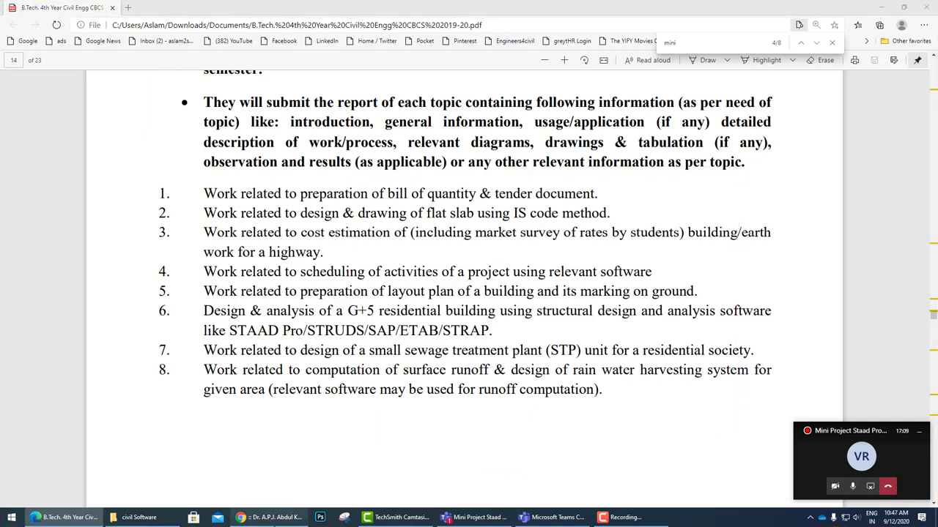
left_click(554, 26)
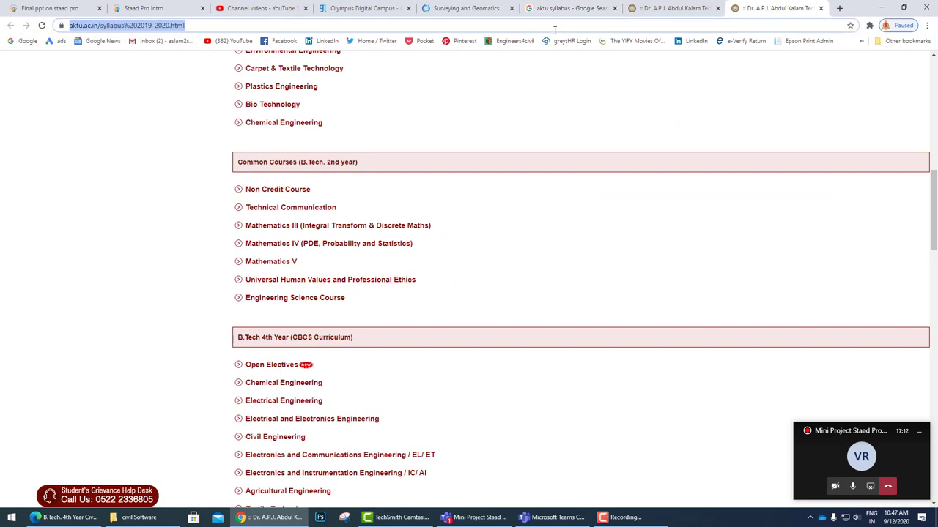
type("Building ")
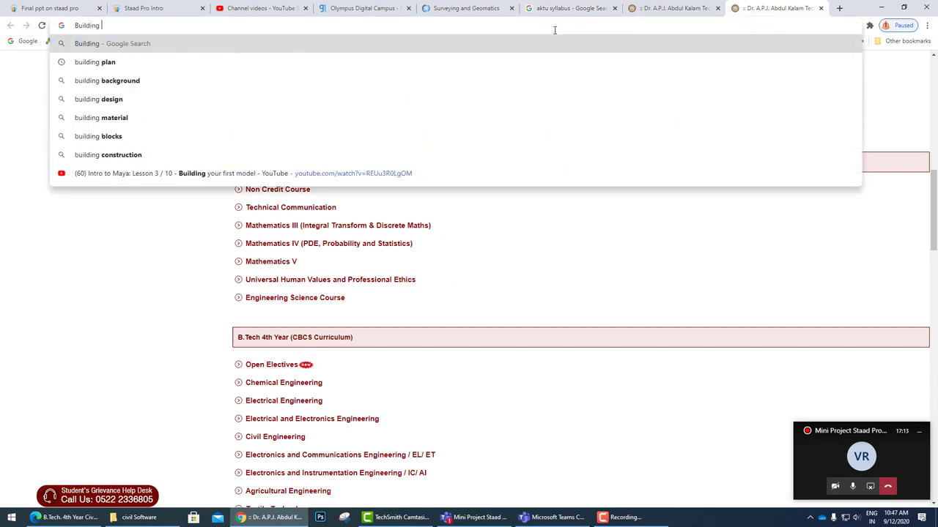
type("plan")
key("Return")
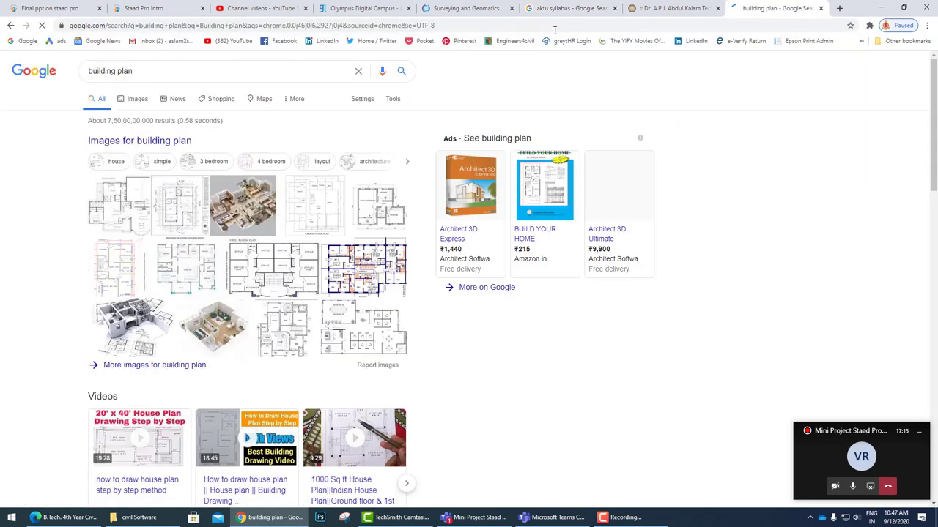
left_click(139, 99)
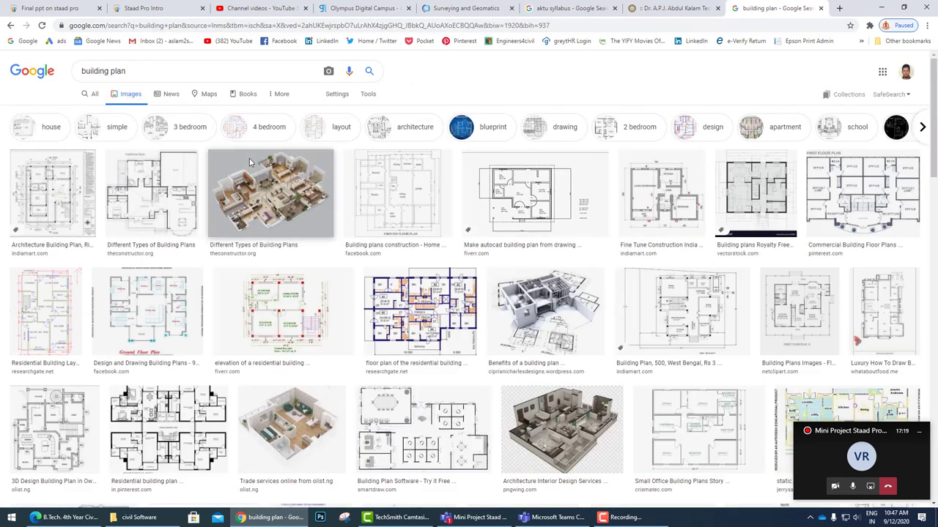
Preview several plan images, ending on 'make autocad building plan from drawing'.
left_click(272, 193)
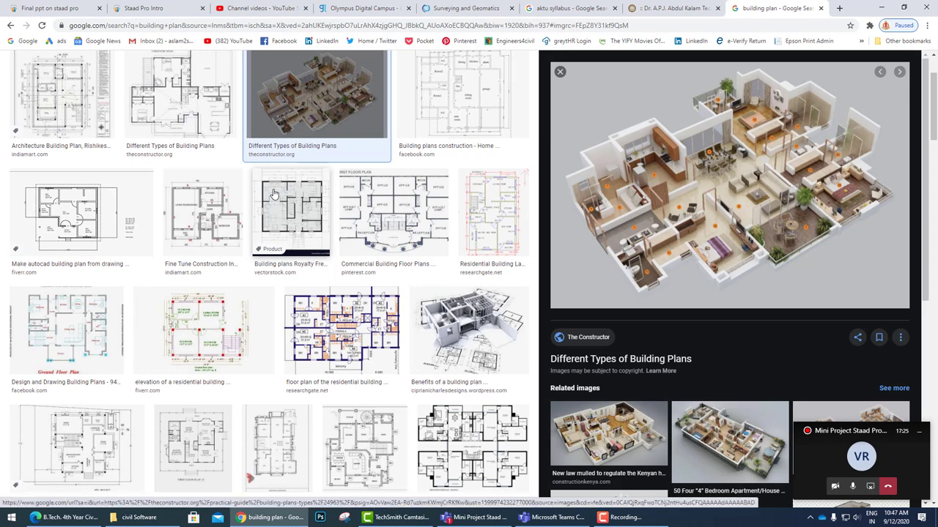
left_click(474, 232)
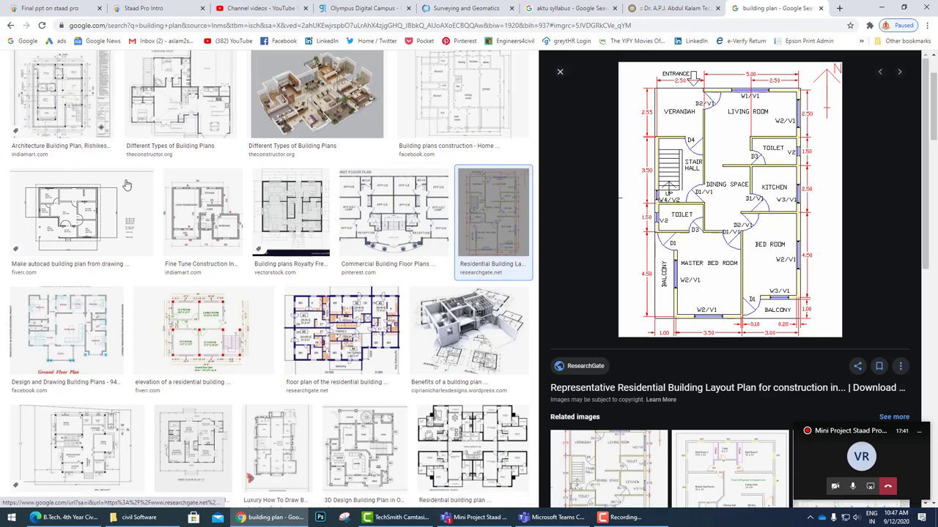
left_click(213, 221)
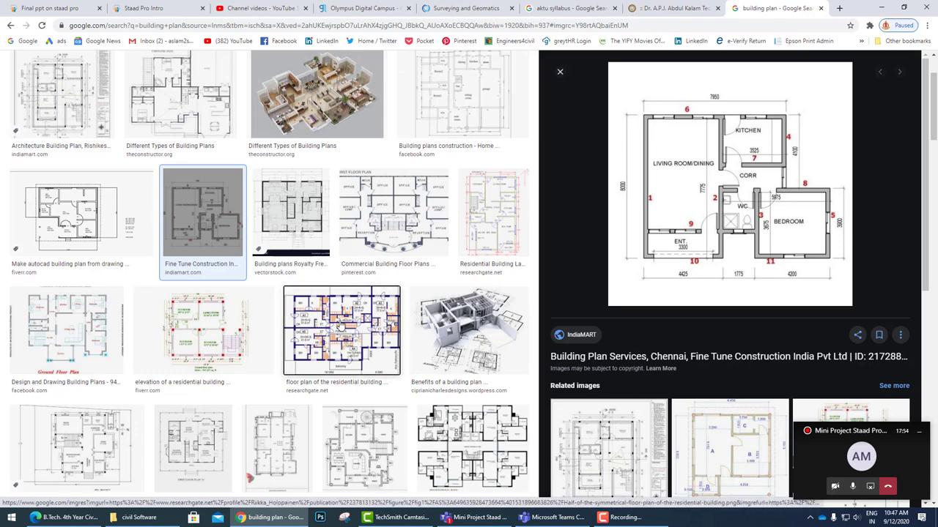
left_click(342, 331)
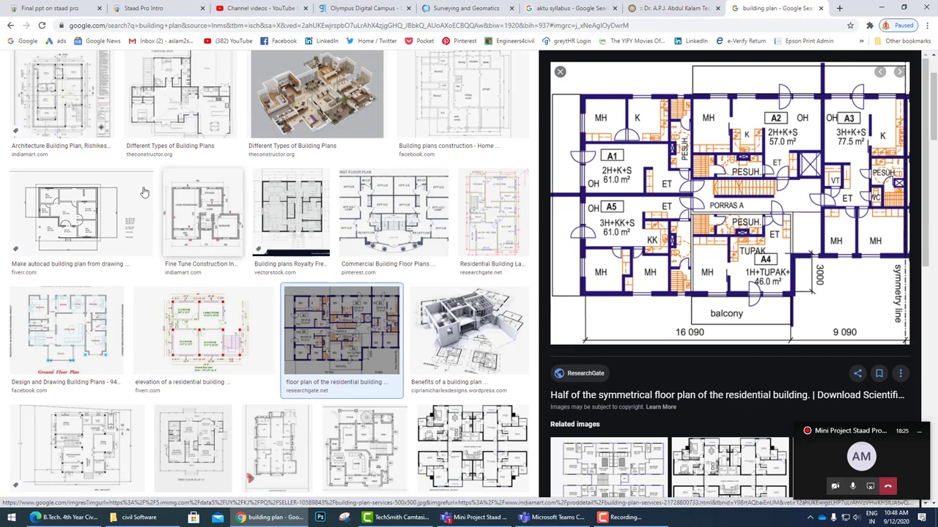
left_click(87, 210)
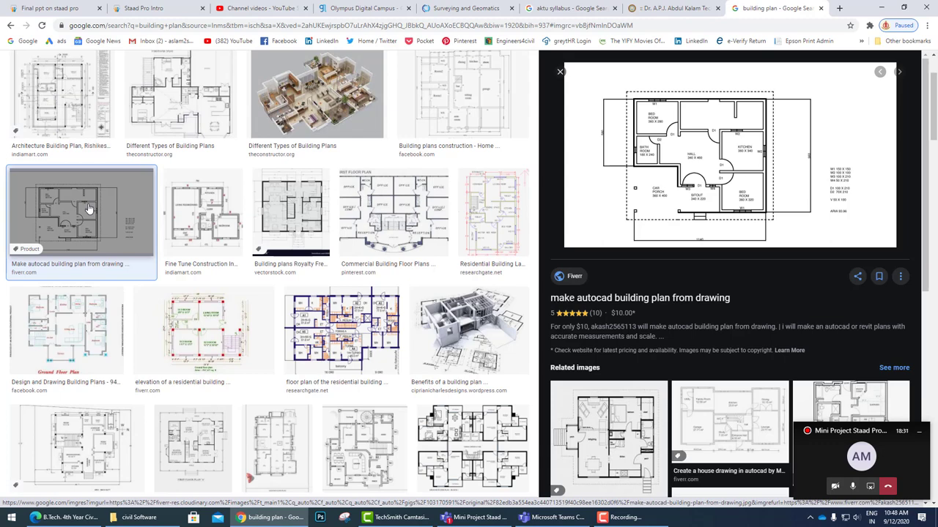
scroll(88, 210, "up", 3)
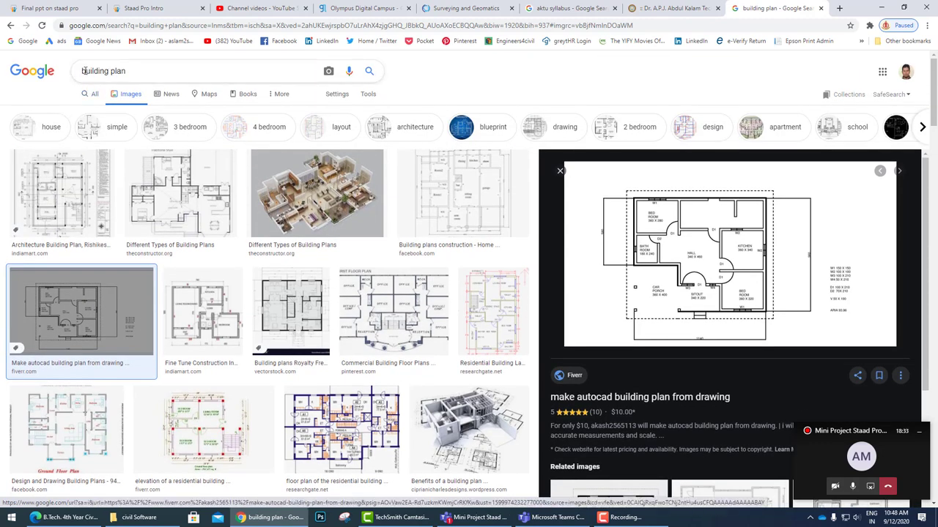
Prefix the query with 'arch' and choose the 'architecture school building plan' suggestion.
left_click(84, 70)
type("arc")
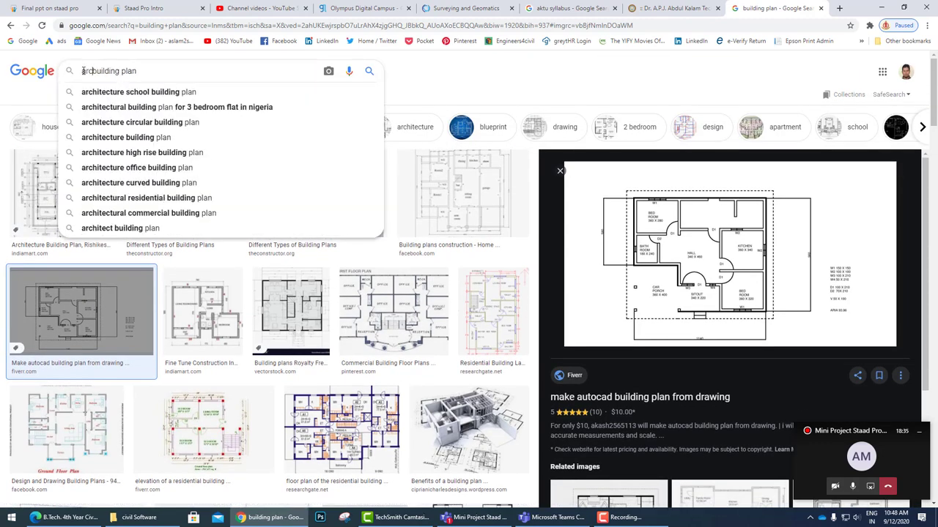
type("h")
key("Return")
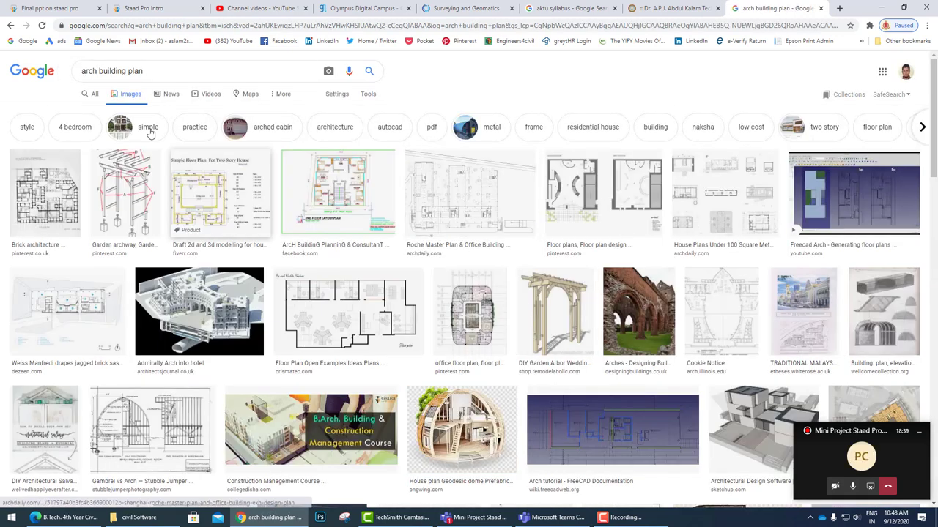
left_click(99, 71)
key("BackSpace")
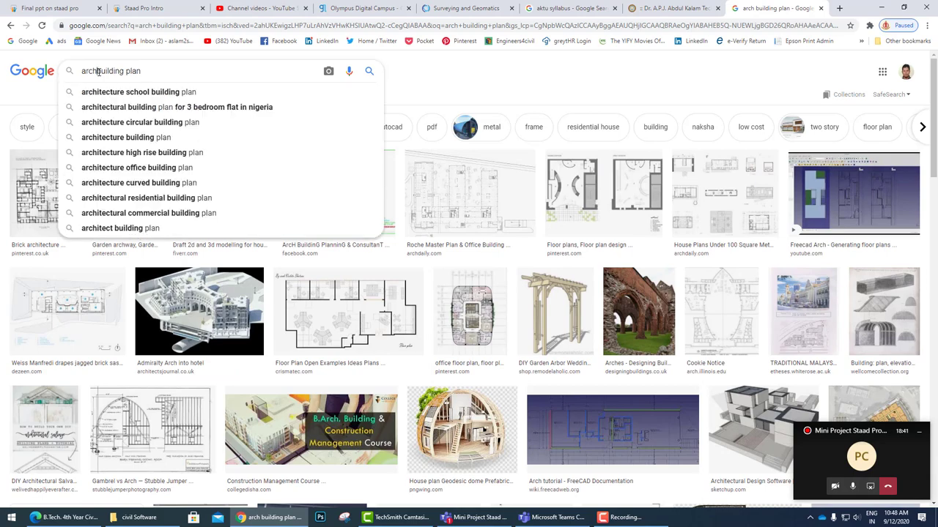
left_click(131, 91)
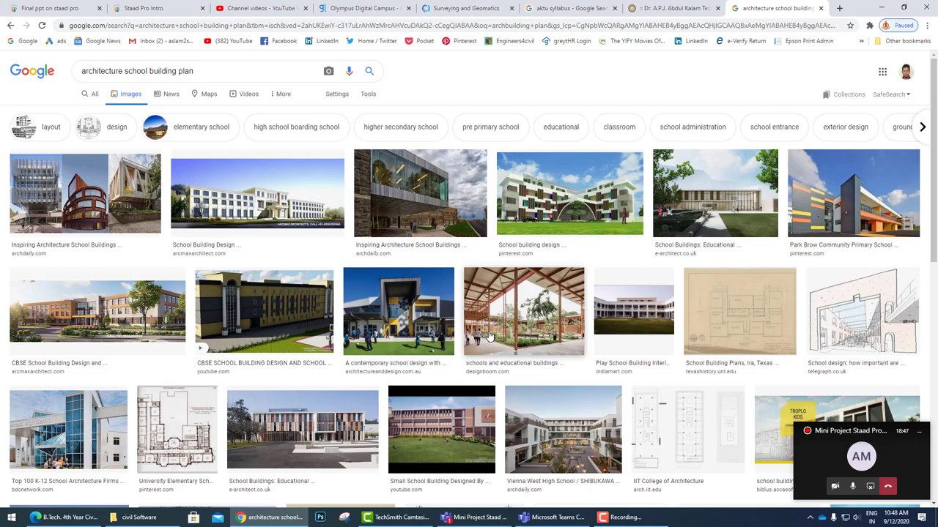
Preview a school floor plan, then the Archinect architecture school building floor plan.
scroll(489, 336, "down", 3)
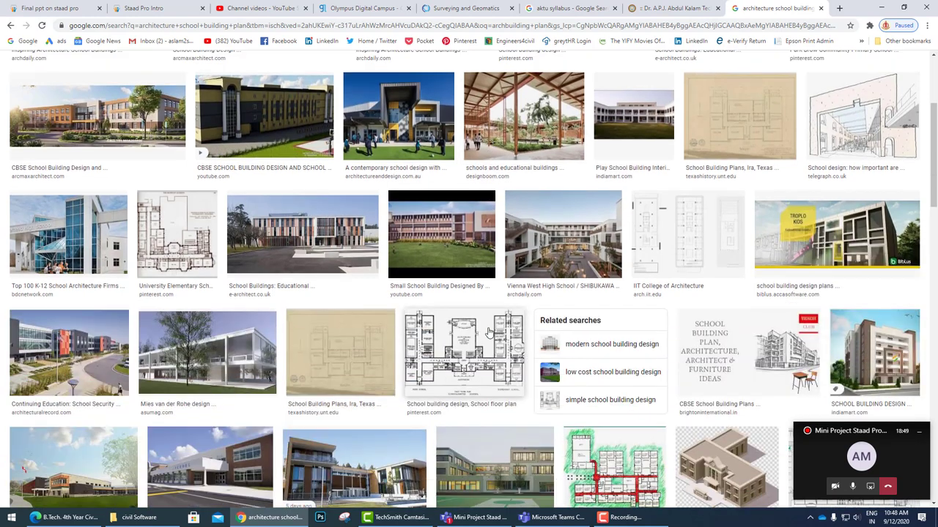
left_click(490, 335)
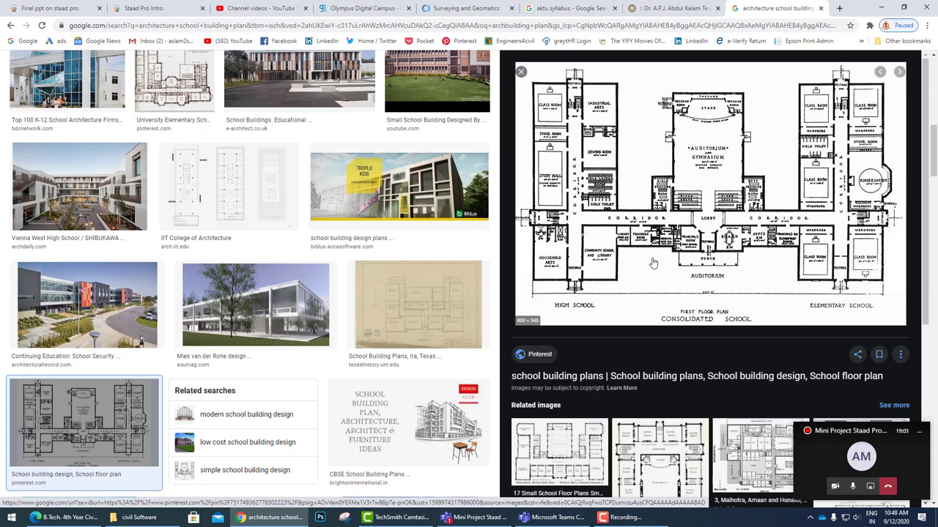
scroll(182, 285, "down", 5)
scroll(182, 286, "down", 2)
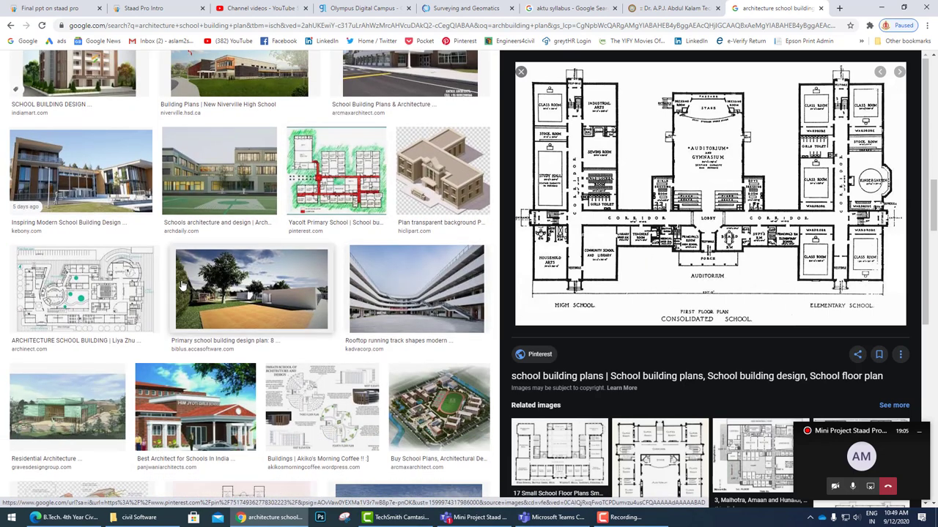
left_click(84, 289)
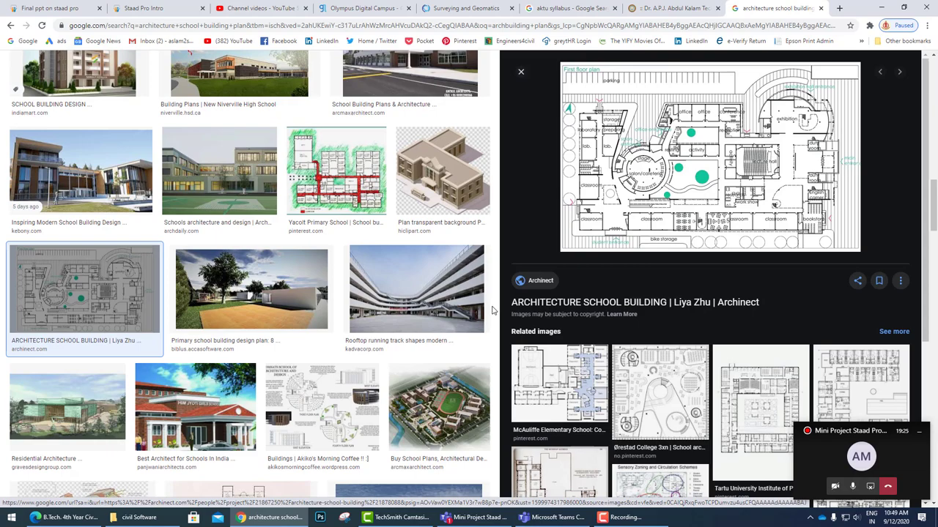
Replace the search query with 'g+5 building plan'.
scroll(493, 311, "up", 10)
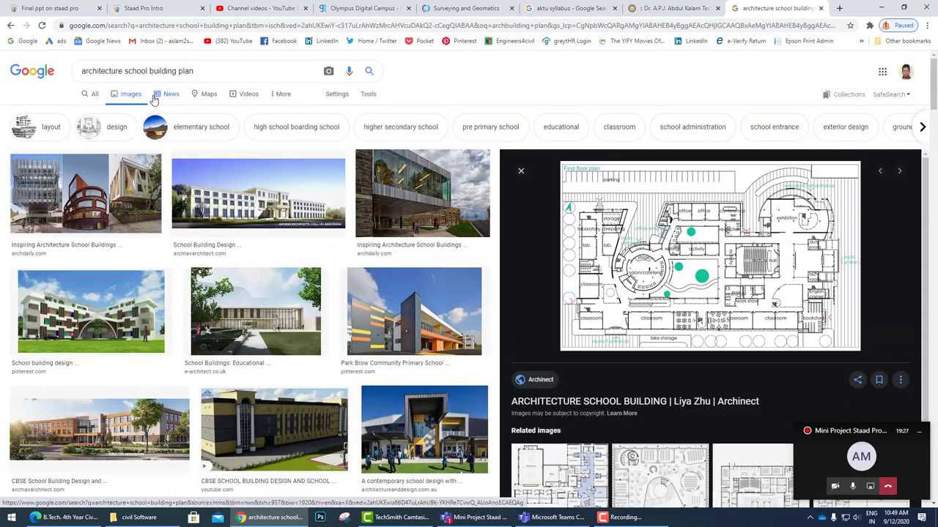
left_click_drag(196, 71, 33, 71)
type("g+")
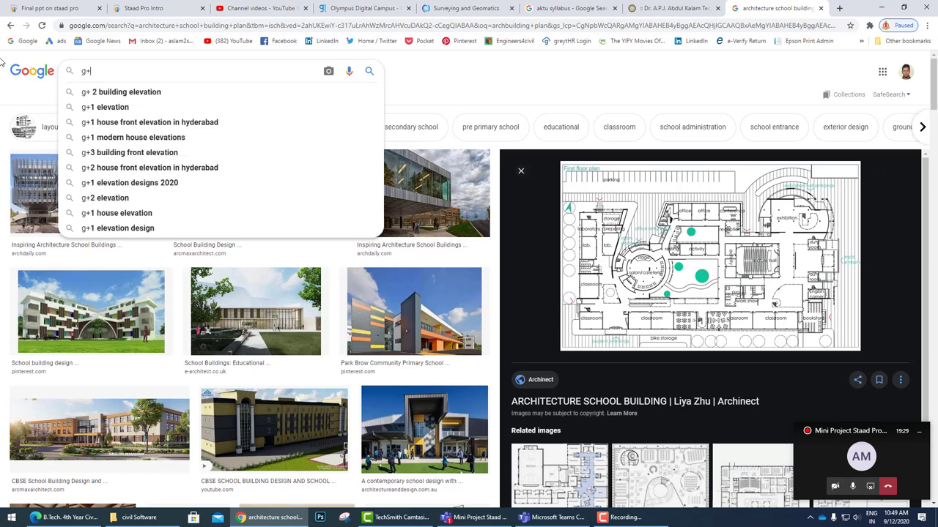
type("5 ")
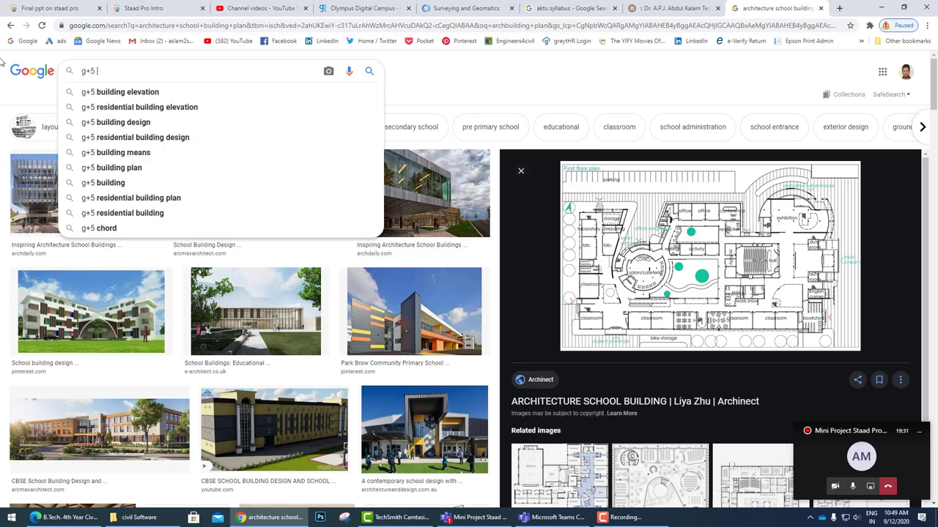
type("build")
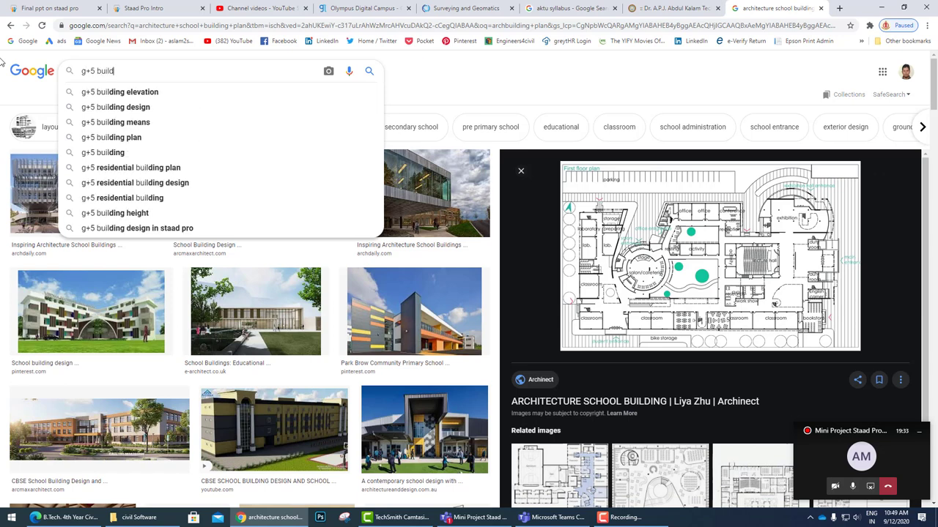
type("ing plan")
Search 'g+5 building plan', preview the G+3 apartment first-floor plan, then return to 'Final ppt on staad pro'.
key("Return")
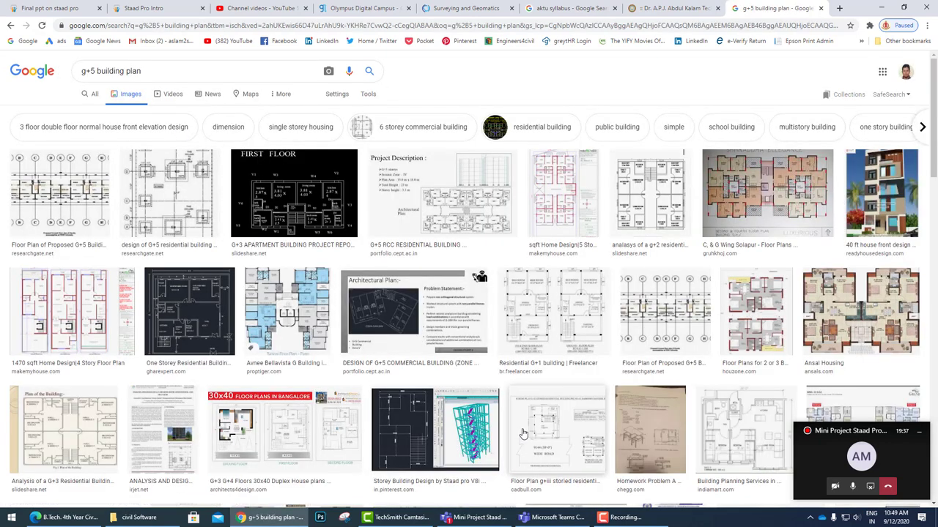
left_click(279, 195)
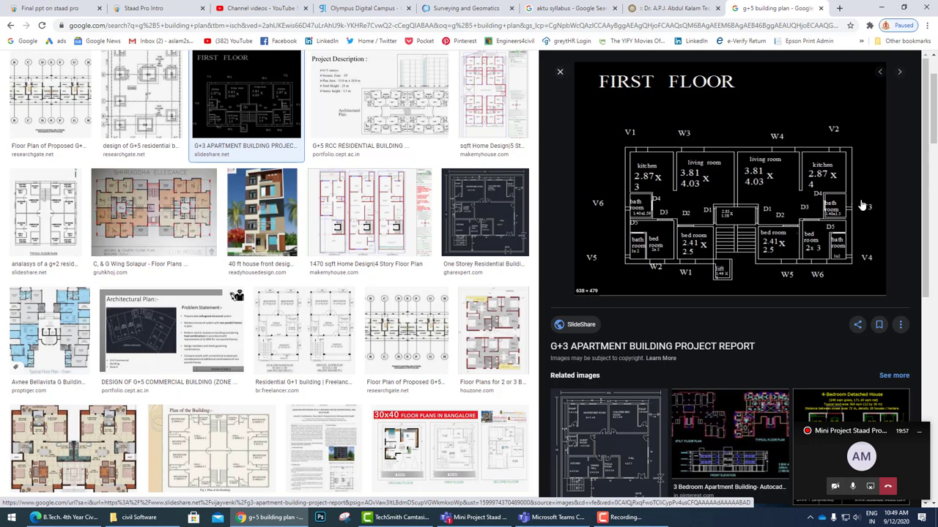
left_click(67, 7)
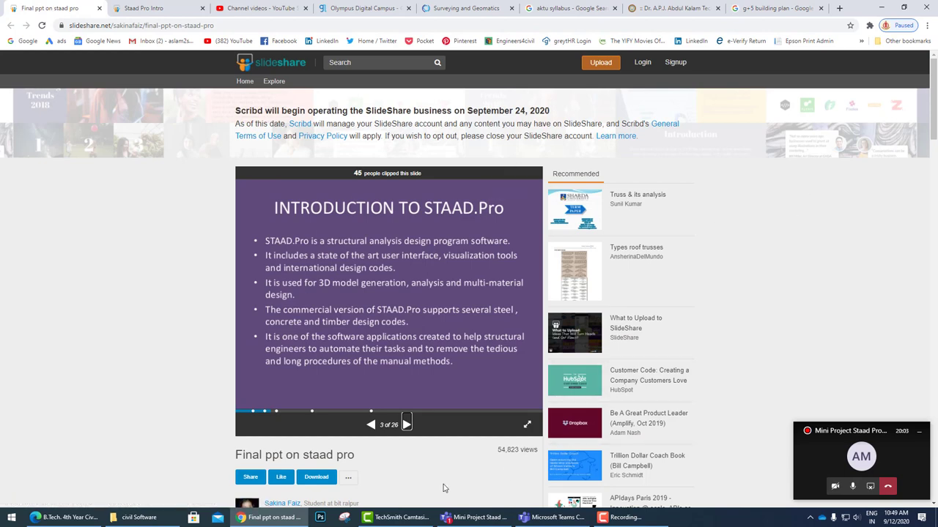
Glance at the Staad Pro Intro deck and come back to the Final ppt on staad pro tab.
scroll(454, 473, "down", 1)
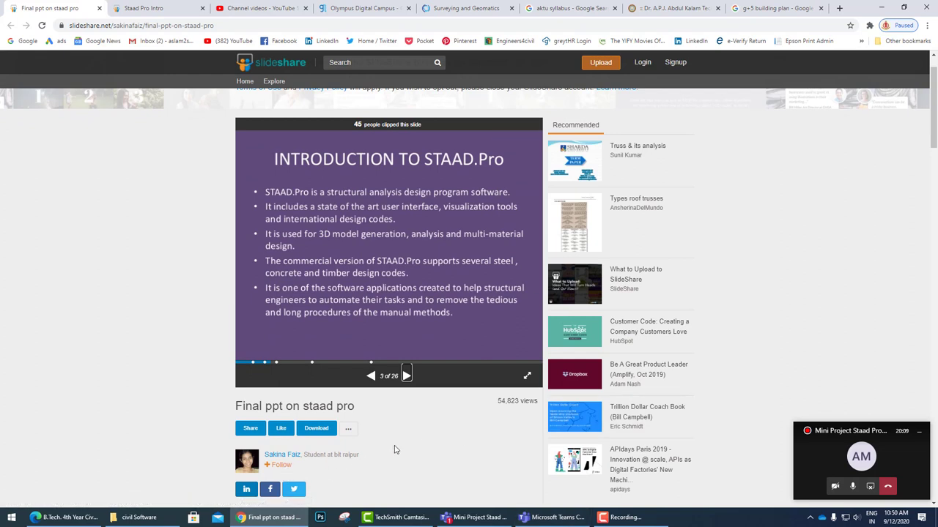
scroll(400, 457, "up", 1)
left_click(152, 15)
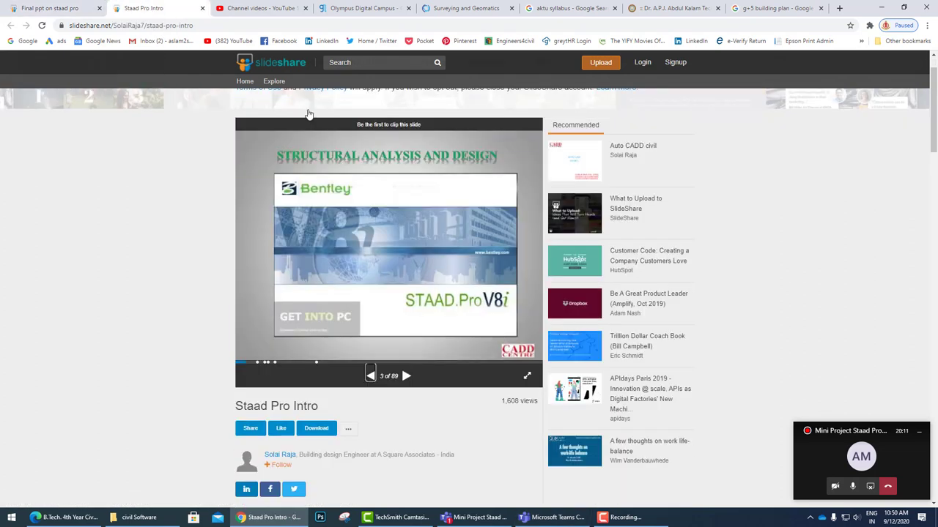
scroll(285, 460, "down", 1)
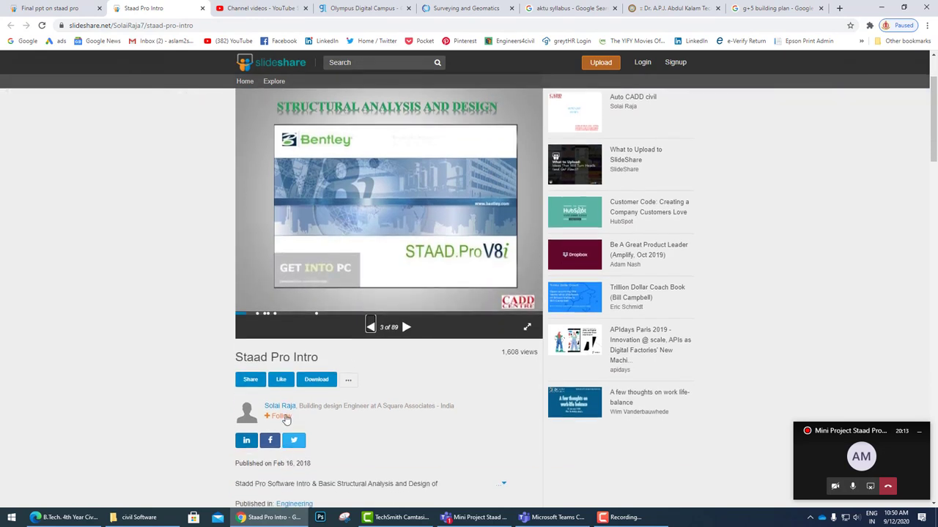
key("ctrl+shift+Tab")
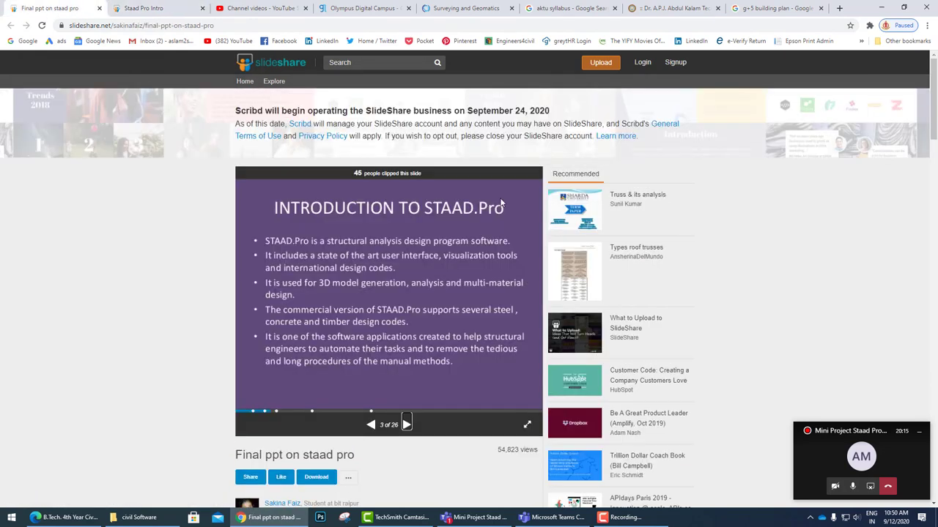
Present the deck full screen and advance to slide 6, Types of Structure.
left_click(526, 426)
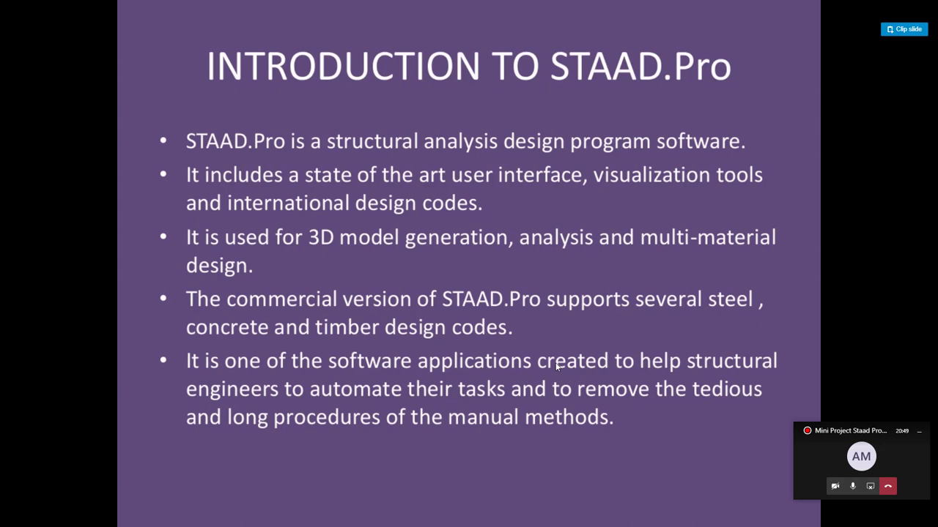
key("Right")
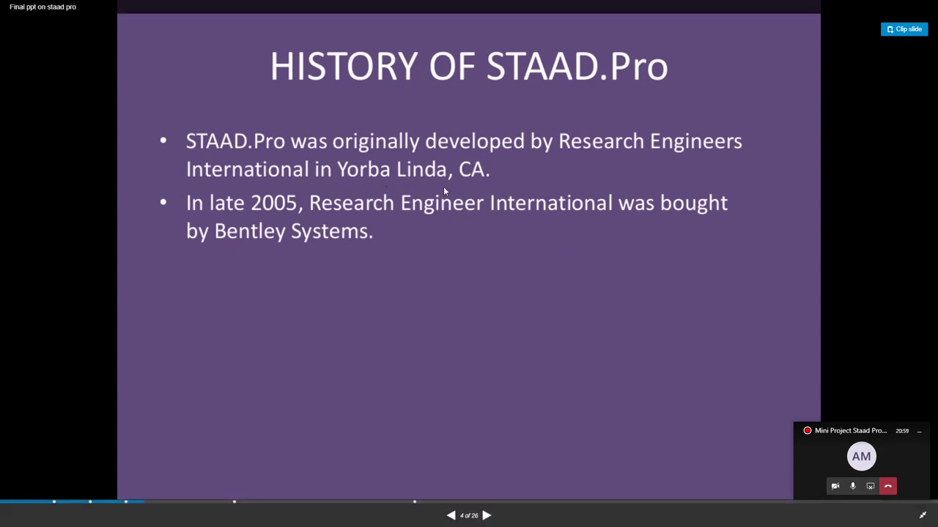
key("Right")
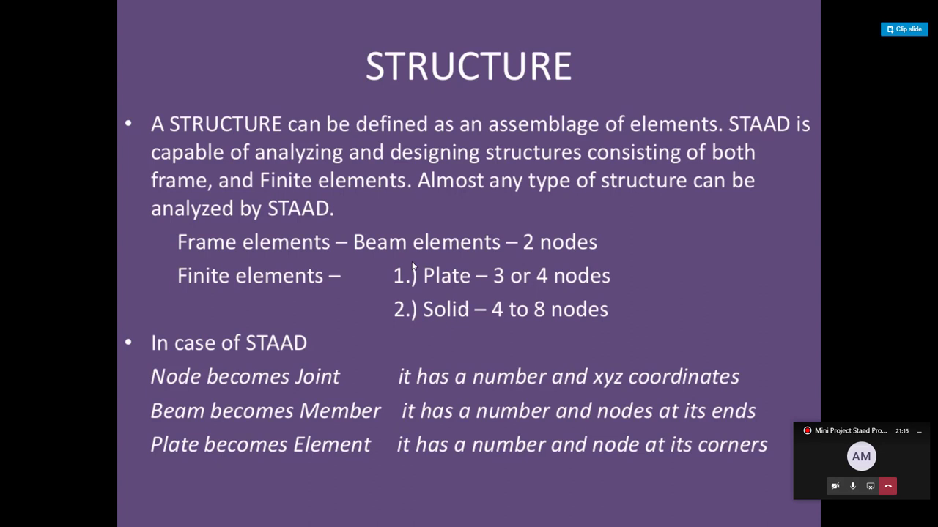
key("Right")
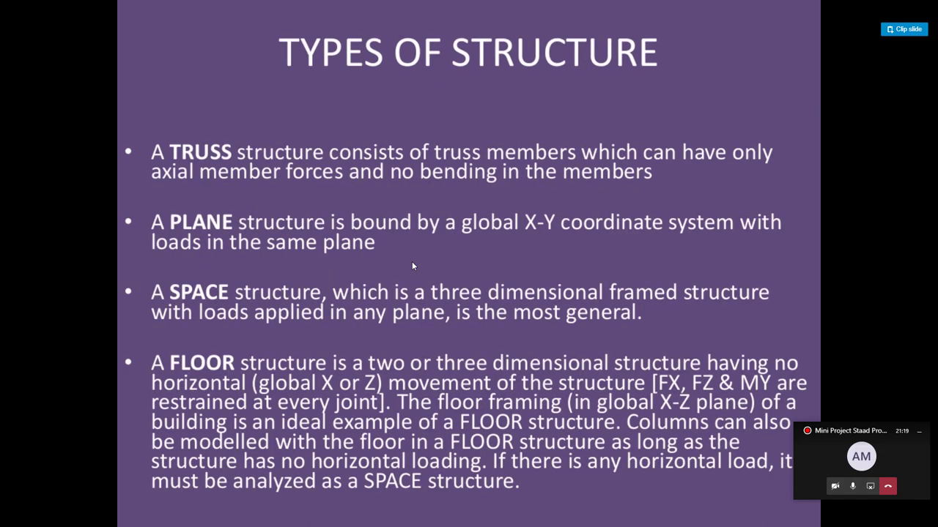
mouse_move(257, 207)
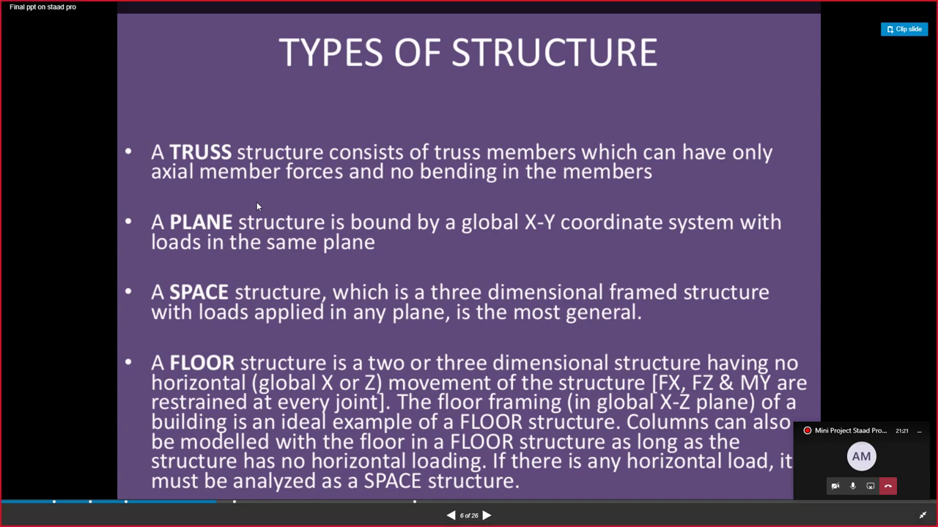
Underline the truss, plane, space and floor structure descriptions in red ink.
left_click_drag(151, 163, 275, 164)
left_click_drag(574, 84, 573, 85)
left_click_drag(147, 241, 366, 239)
left_click_drag(139, 317, 376, 321)
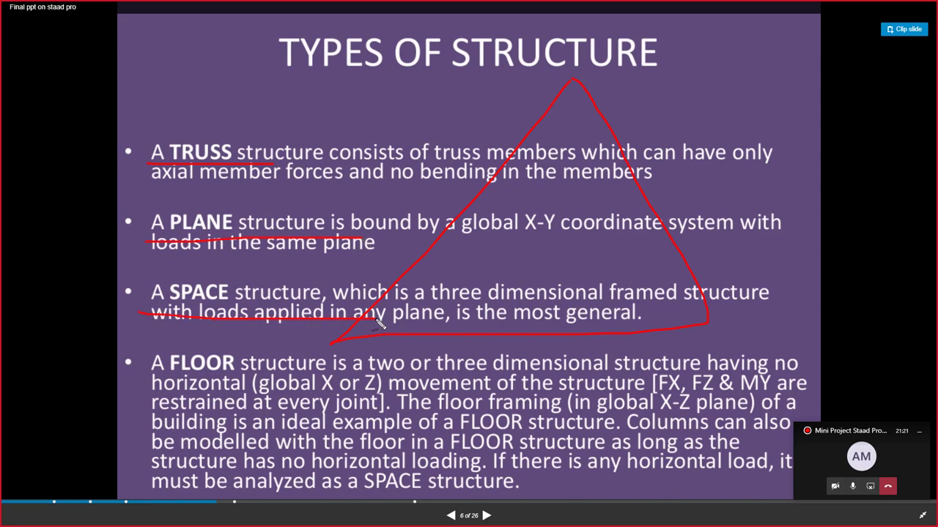
left_click_drag(153, 375, 384, 374)
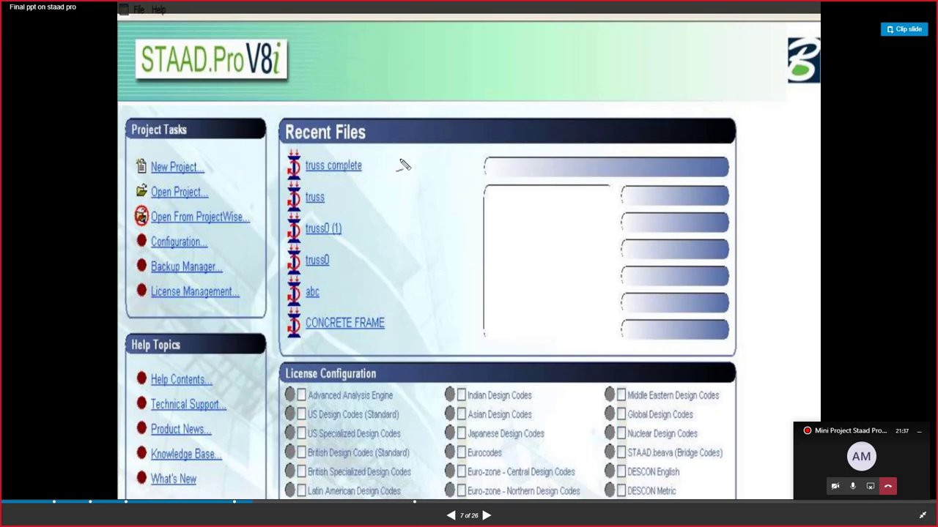
Circle Project Tasks, Help Topics, License Configuration and the design codes list in red.
mouse_move(383, 147)
left_mouse_down()
mouse_move(423, 143)
mouse_move(393, 338)
left_mouse_up()
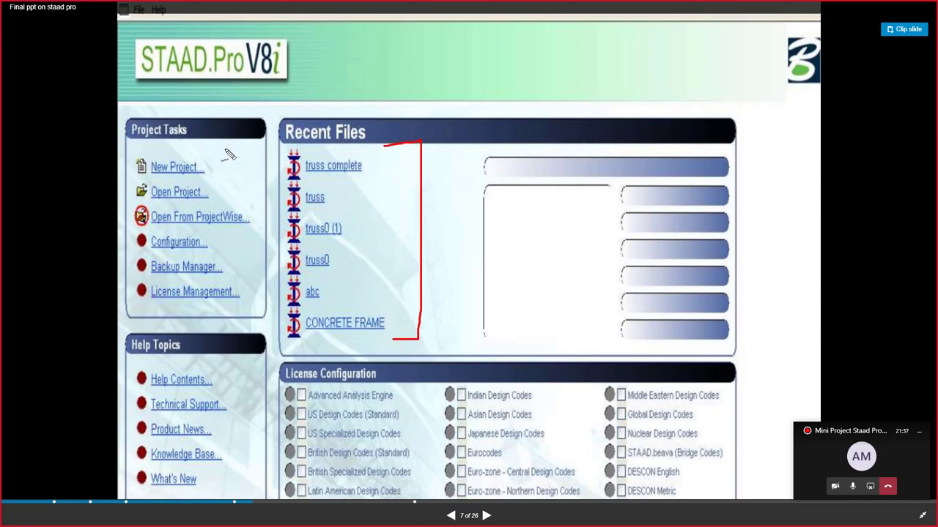
mouse_move(227, 144)
left_mouse_down()
mouse_move(83, 218)
mouse_move(233, 156)
left_mouse_up()
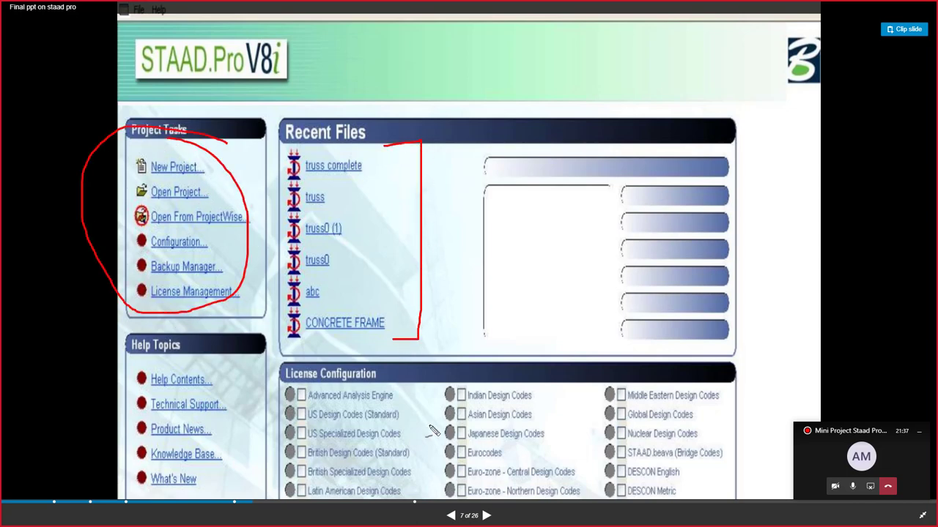
mouse_move(226, 348)
left_mouse_down()
mouse_move(150, 473)
mouse_move(236, 361)
mouse_move(286, 464)
left_mouse_up()
left_click_drag(290, 360, 787, 513)
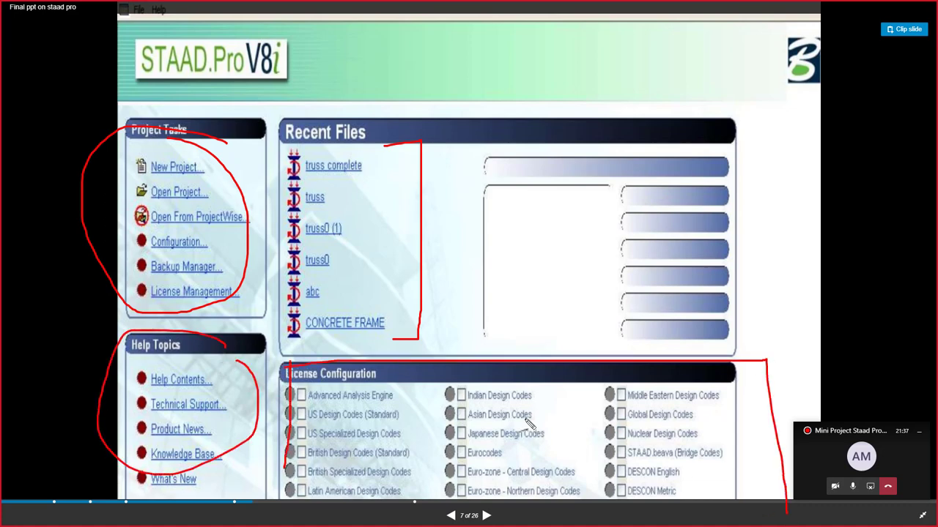
left_click_drag(536, 396, 622, 387)
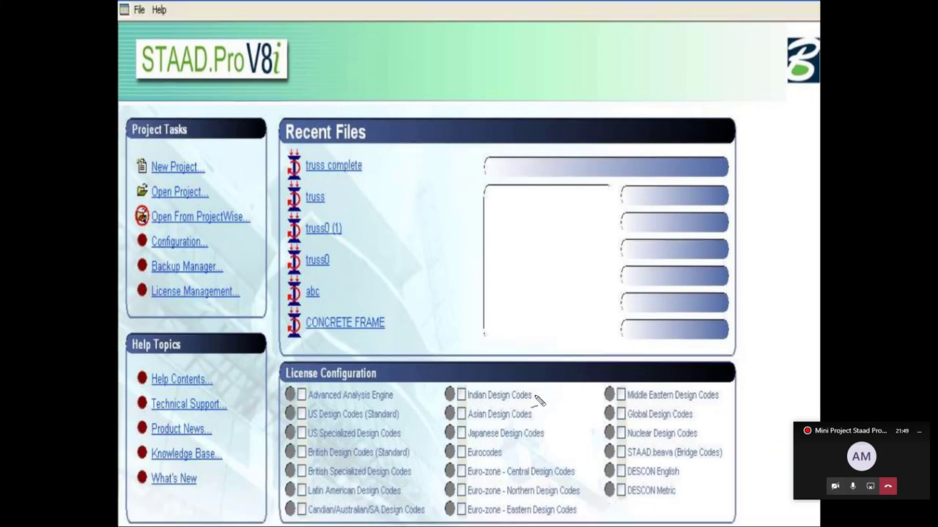
On the STAAD WINDOW slide, mark the menu bar, Page Control, Data Area and 3D structure.
key("Right")
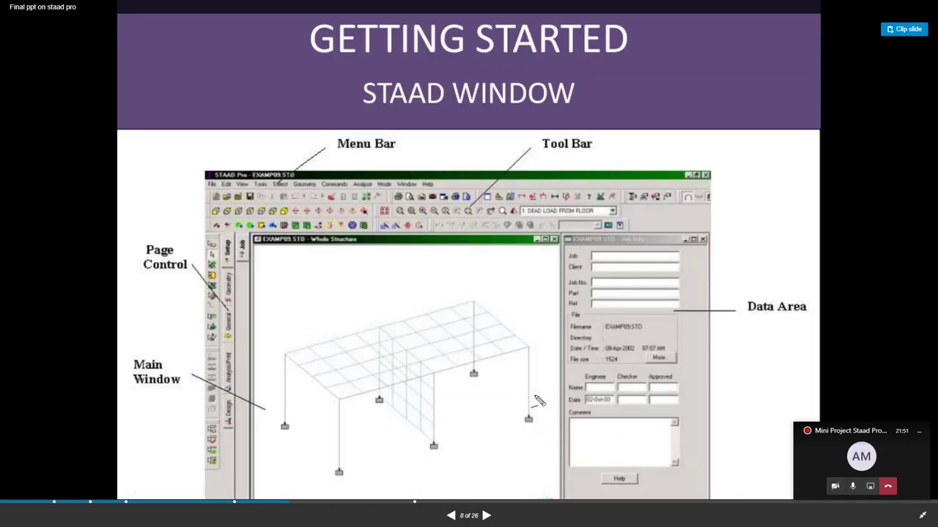
left_click_drag(560, 185, 484, 208)
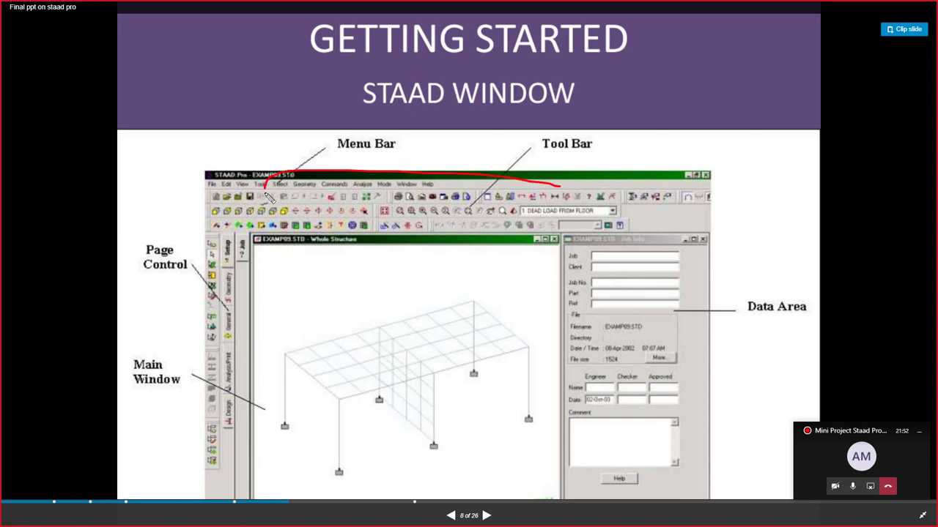
left_click_drag(220, 185, 391, 185)
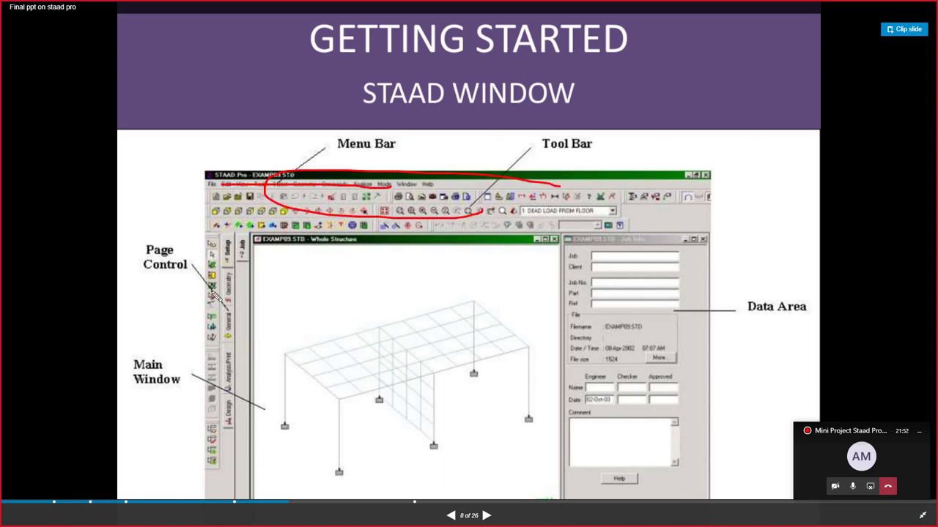
mouse_move(242, 263)
left_mouse_down()
mouse_move(212, 441)
mouse_move(223, 320)
left_mouse_up()
left_click_drag(693, 291, 623, 338)
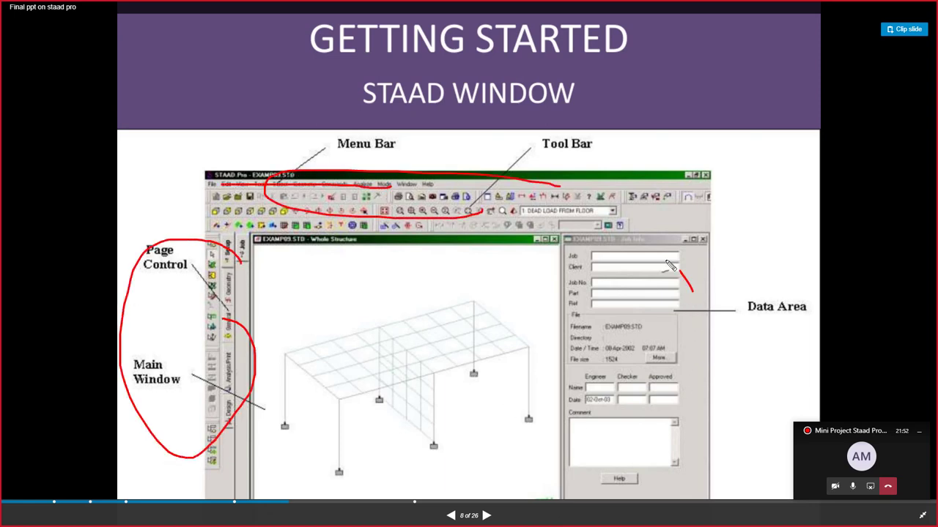
mouse_move(305, 322)
left_mouse_down()
mouse_move(463, 493)
mouse_move(311, 308)
left_mouse_up()
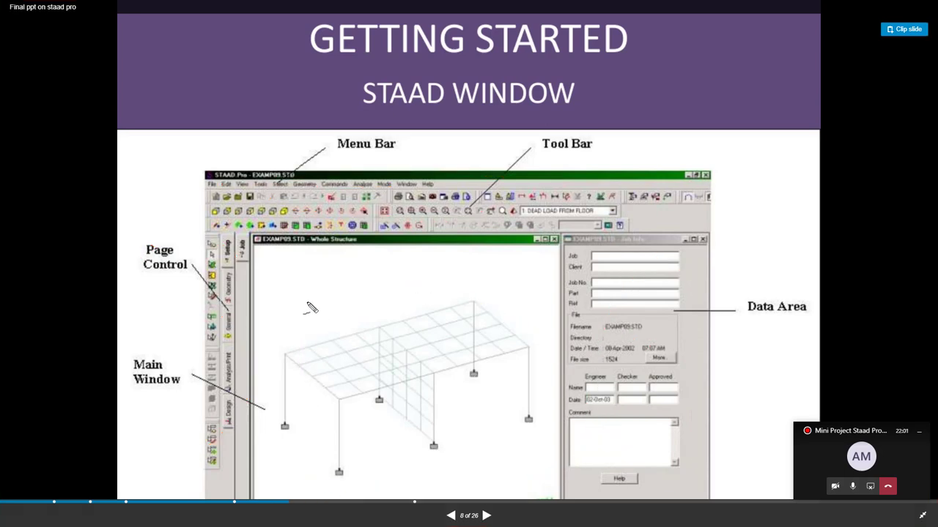
Advance past Tools Used and cursor slides to slide 12, then exit full screen.
key("Right")
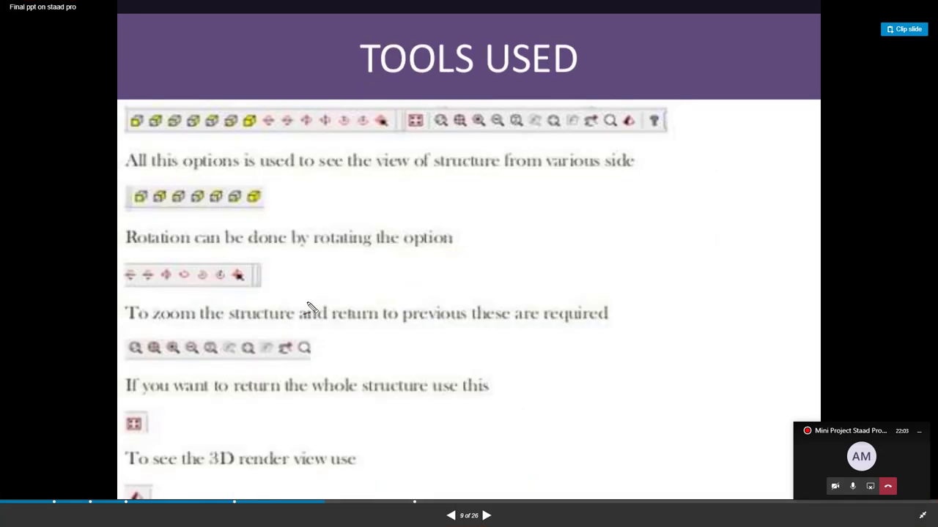
key("Right")
key("Right")
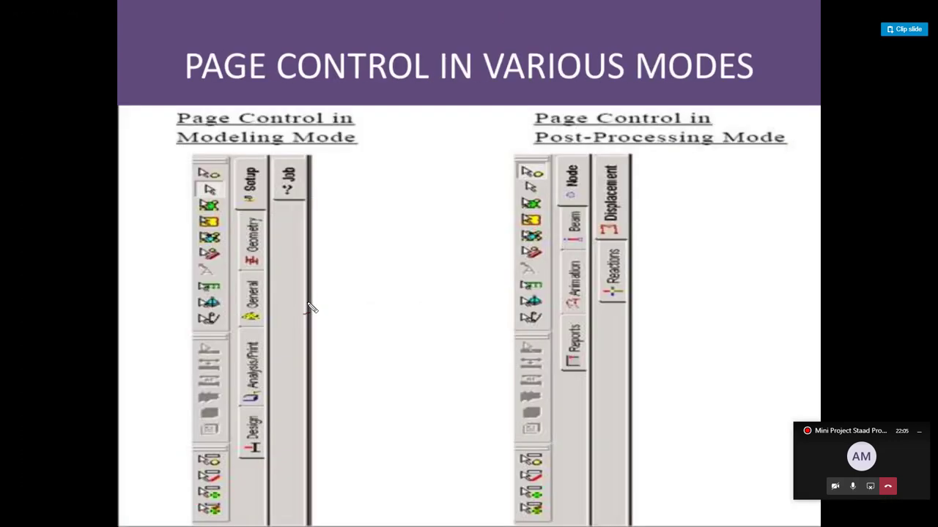
key("Right")
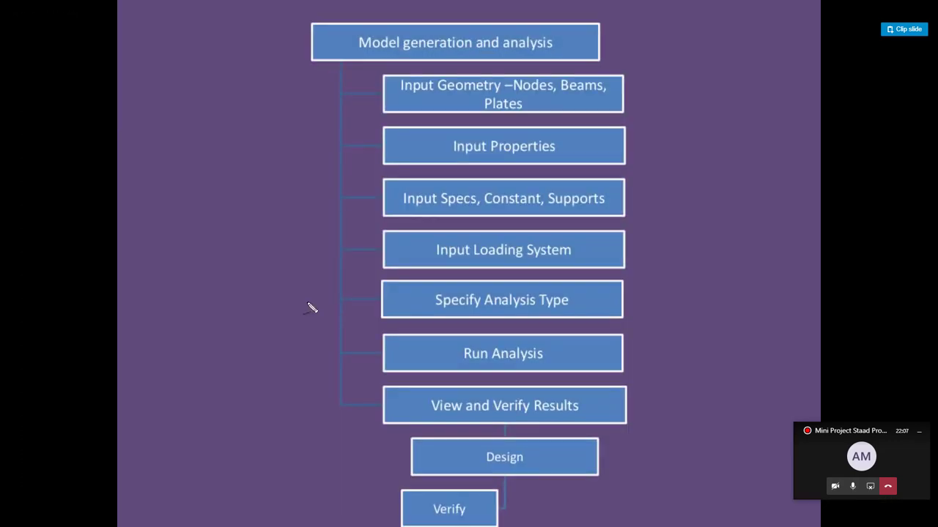
key("Escape")
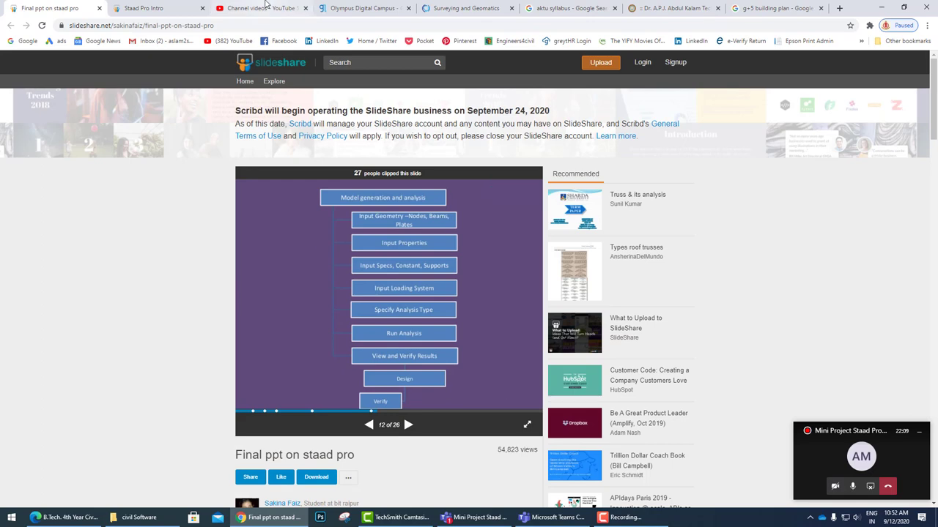
Switch to the Staad Pro Intro deck, advance to slide 4, and briefly try full screen.
key("ctrl+Tab")
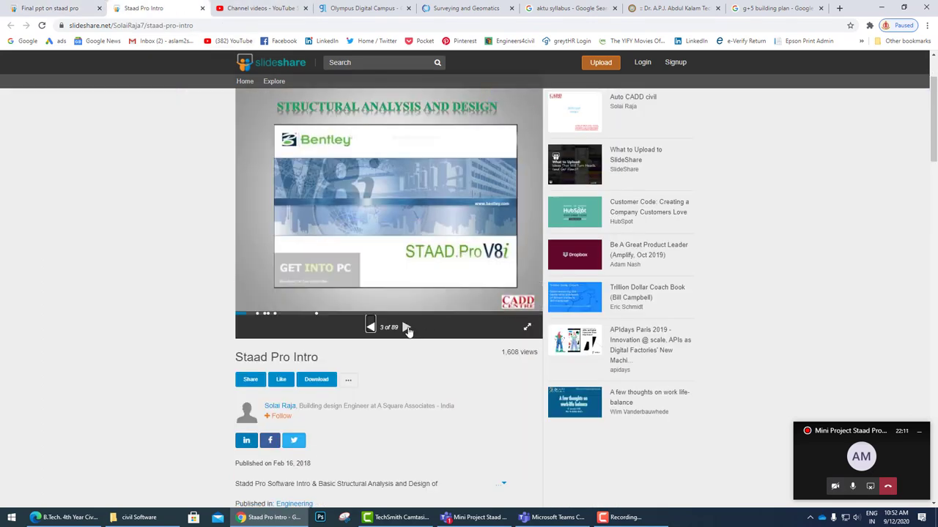
left_click(407, 328)
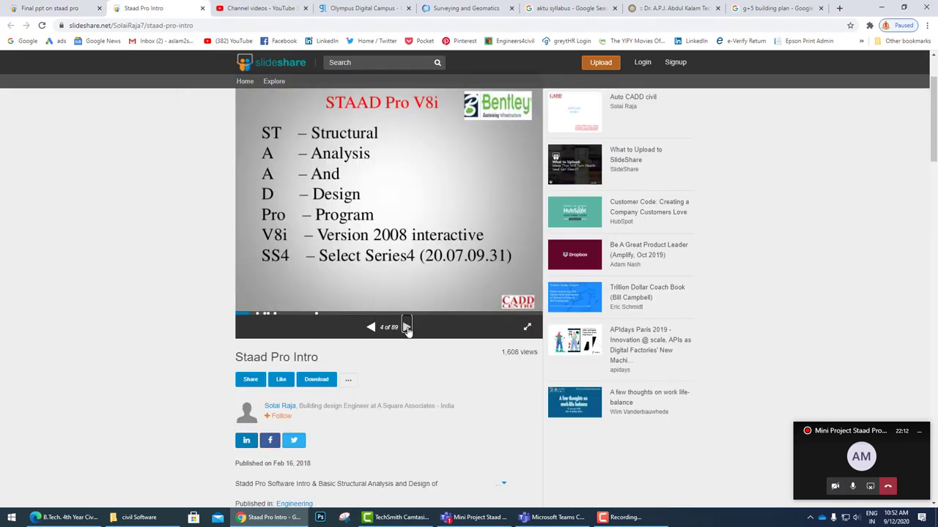
left_click(527, 327)
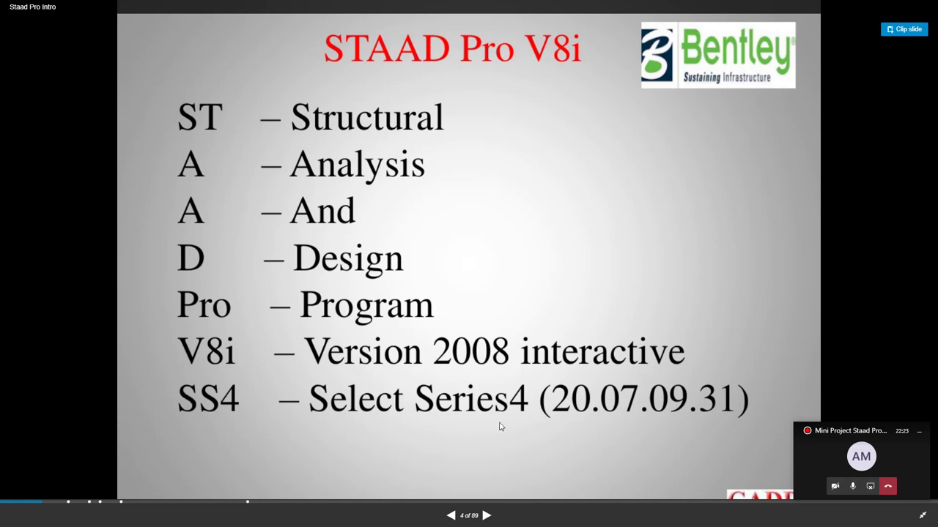
left_click(920, 517)
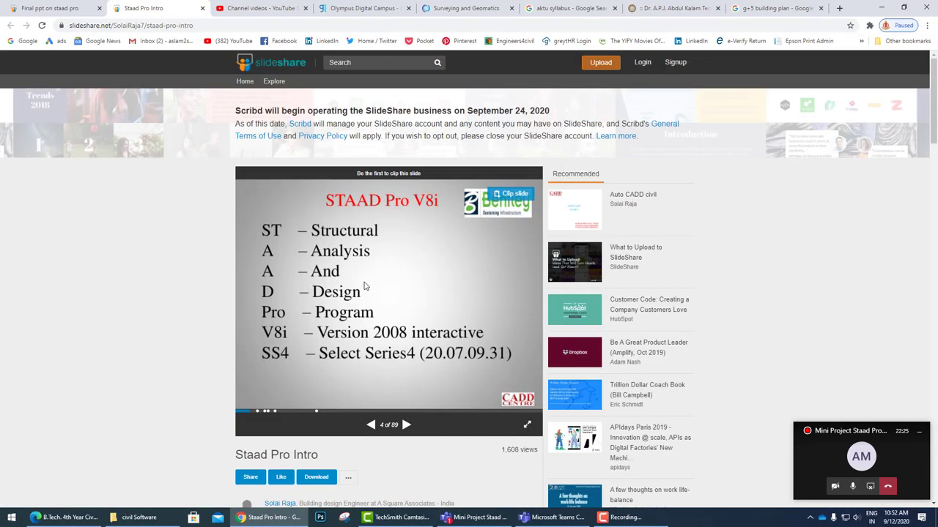
Step forward through History, Structure, Units and Structural slides to 'Based on Loading'.
left_click(406, 425)
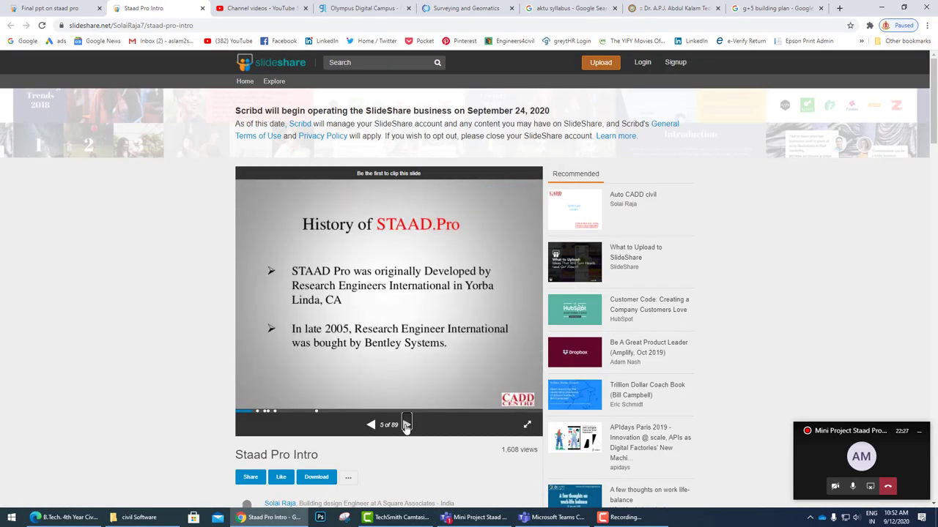
left_click(371, 427)
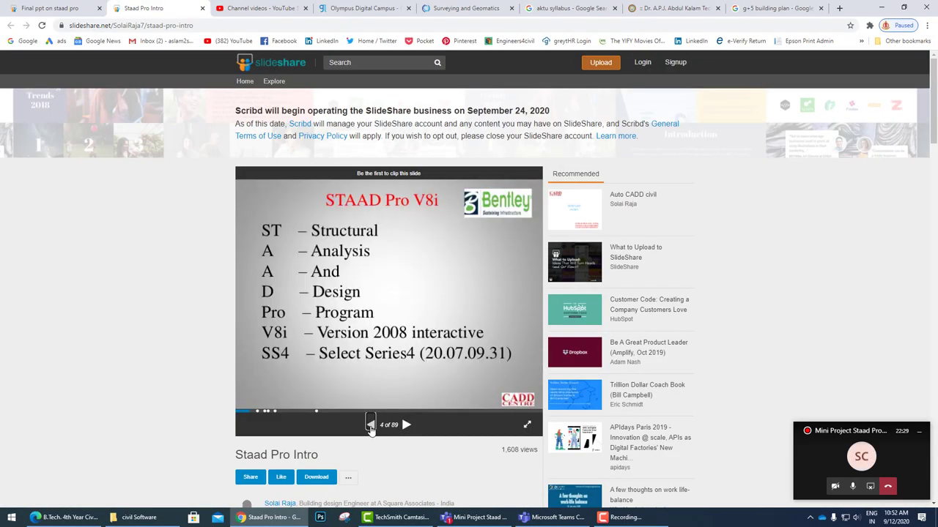
left_click(406, 426)
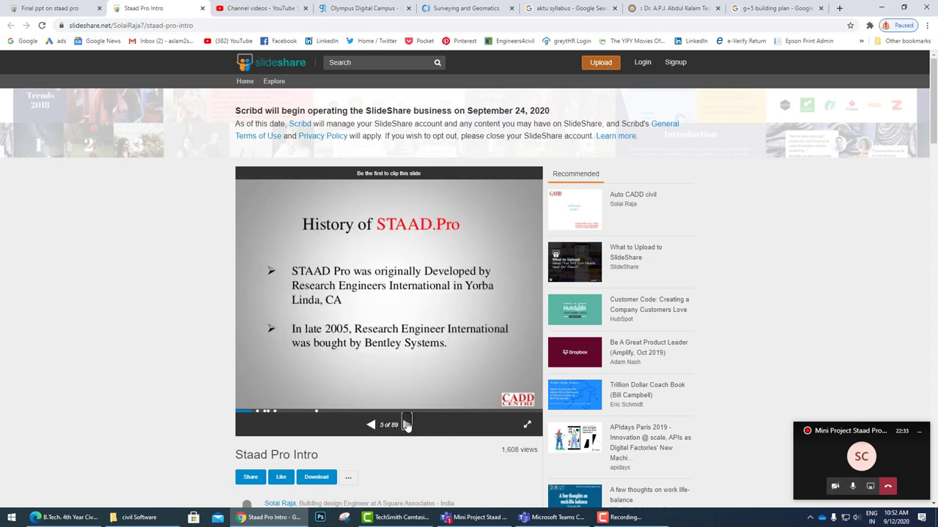
left_click(406, 425)
left_click(407, 425)
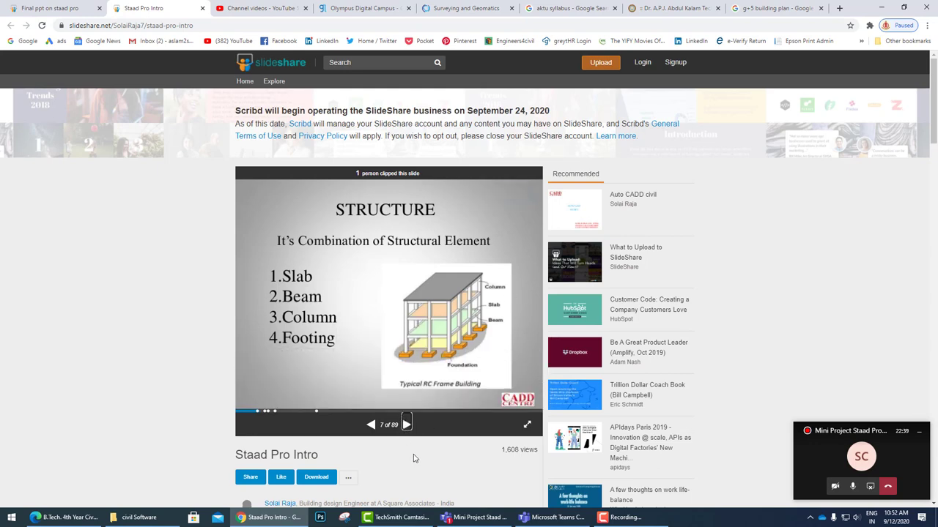
left_click(406, 426)
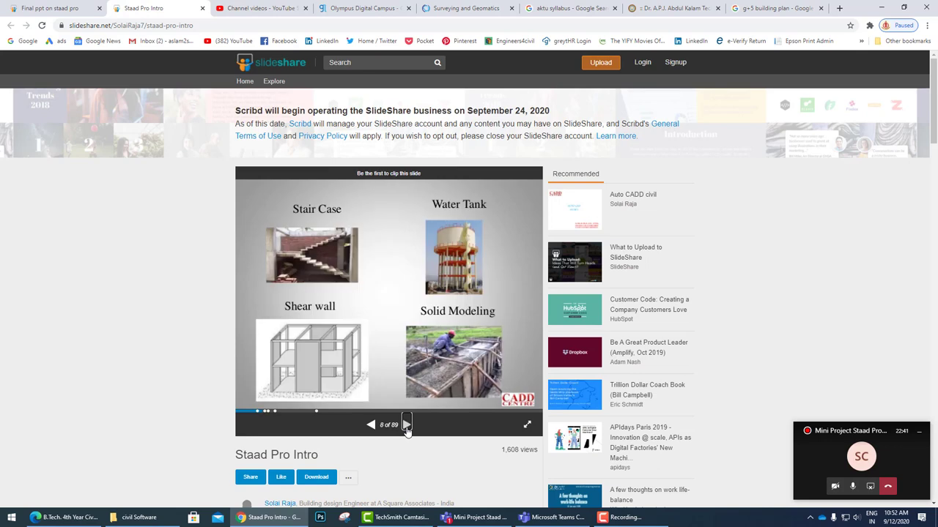
left_click(406, 425)
left_click(406, 426)
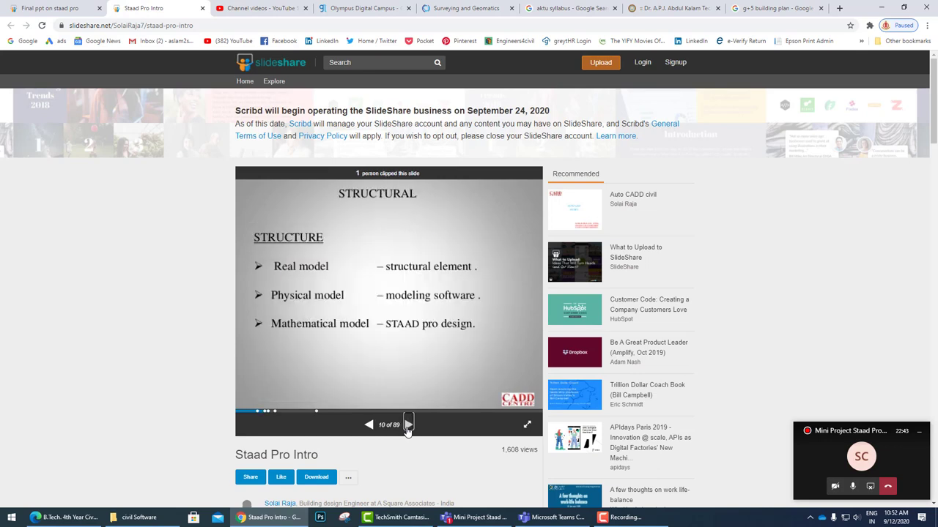
left_click(408, 426)
Skip past the concrete grades table to slide 18, Indian Standard Code Book, shown full screen.
left_click(408, 426)
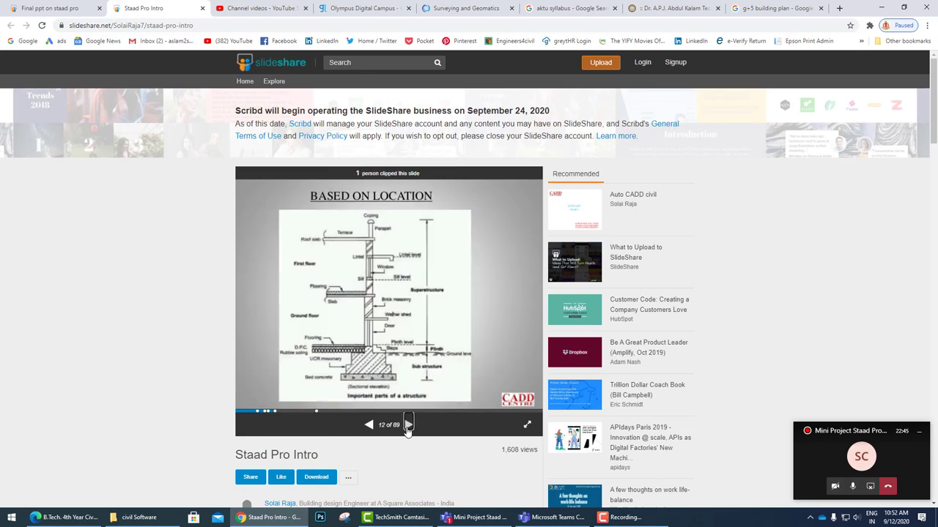
left_click(408, 426)
left_click(408, 426)
left_click(408, 426)
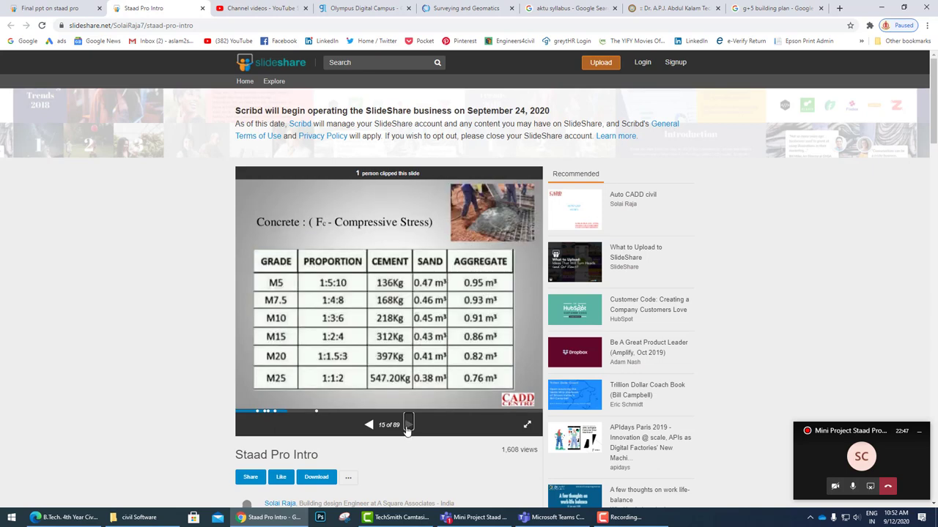
left_click(408, 426)
left_click(408, 426)
left_click(408, 426)
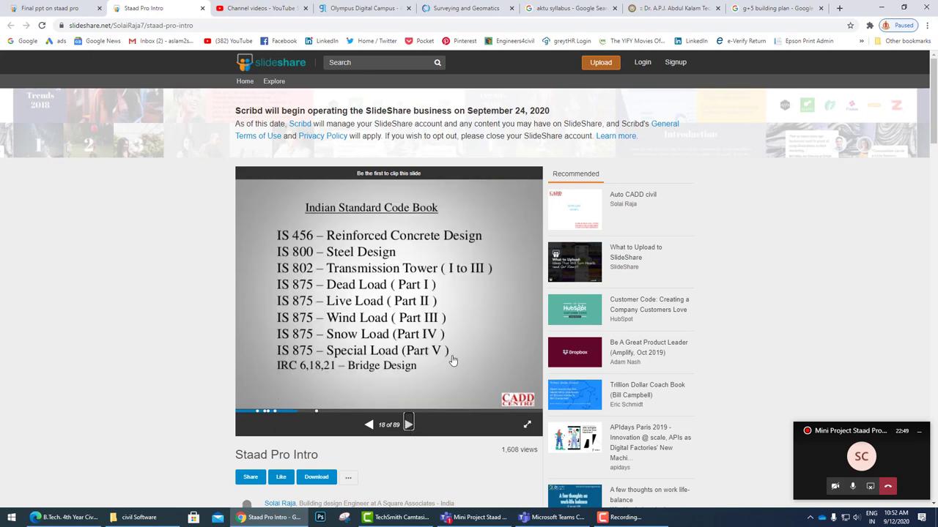
left_click(527, 425)
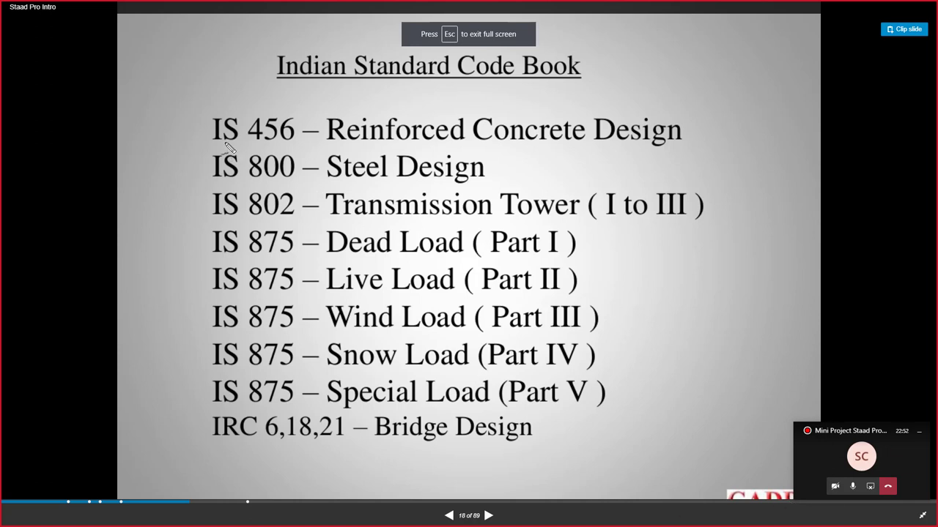
Tick the IS 456 line and cross out the Steel Design and Transmission Tower lines.
mouse_move(684, 122)
left_mouse_down()
mouse_move(699, 141)
mouse_move(738, 112)
left_mouse_up()
left_click_drag(496, 168, 767, 157)
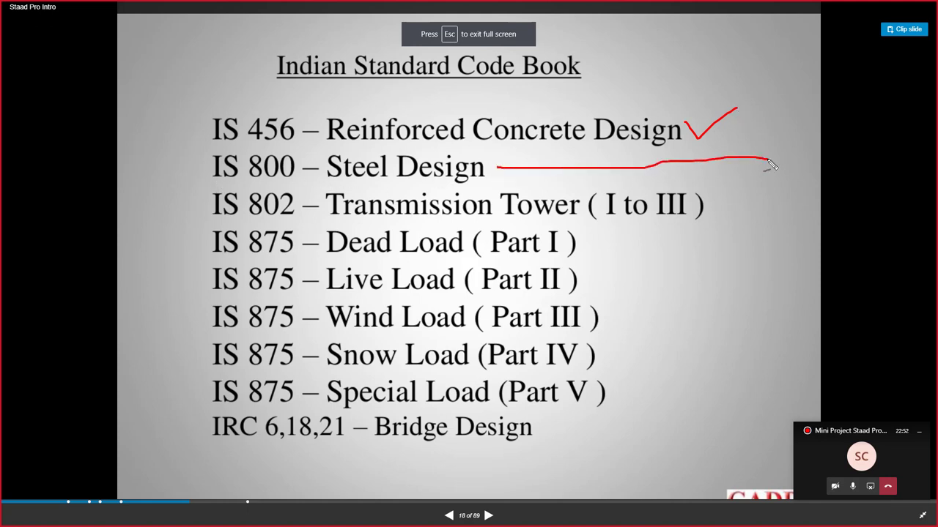
left_click_drag(810, 134, 787, 179)
left_click_drag(778, 138, 809, 172)
left_click_drag(730, 207, 802, 205)
mouse_move(821, 205)
left_mouse_down()
mouse_move(829, 189)
mouse_move(827, 215)
left_mouse_up()
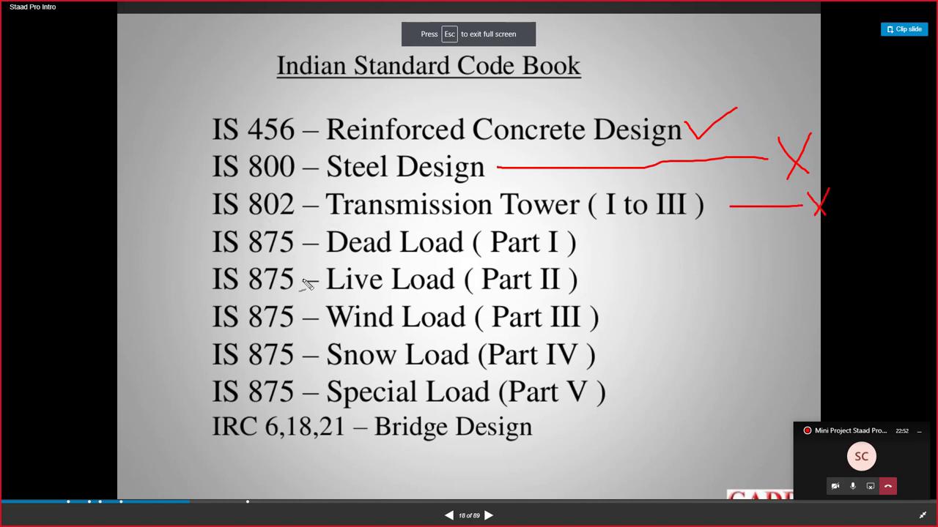
Tick Dead, Live and Wind Load, mark Snow Load, and cross out Special Load and Bridge Design.
left_click_drag(583, 247, 635, 239)
mouse_move(592, 275)
left_mouse_down()
mouse_move(603, 287)
mouse_move(641, 268)
left_mouse_up()
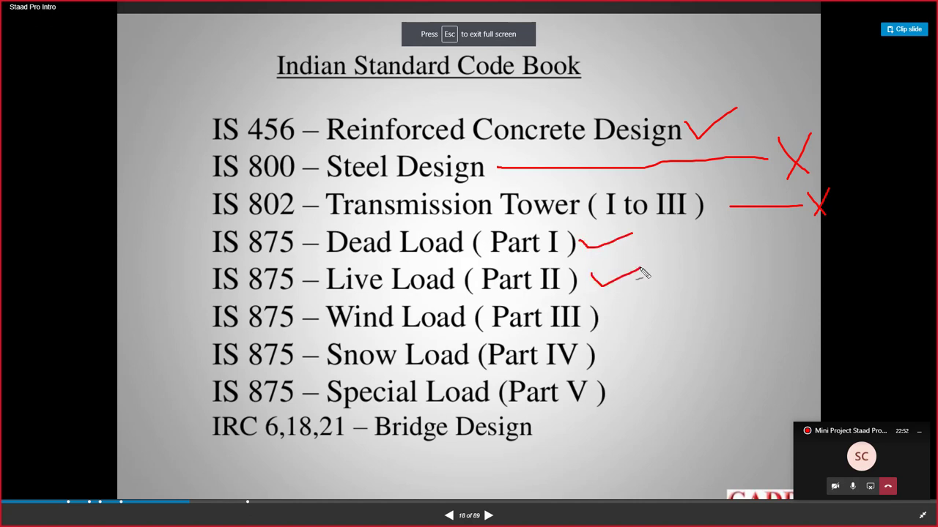
left_click_drag(610, 313, 666, 285)
mouse_move(604, 356)
left_mouse_down()
mouse_move(762, 338)
mouse_move(821, 350)
left_mouse_up()
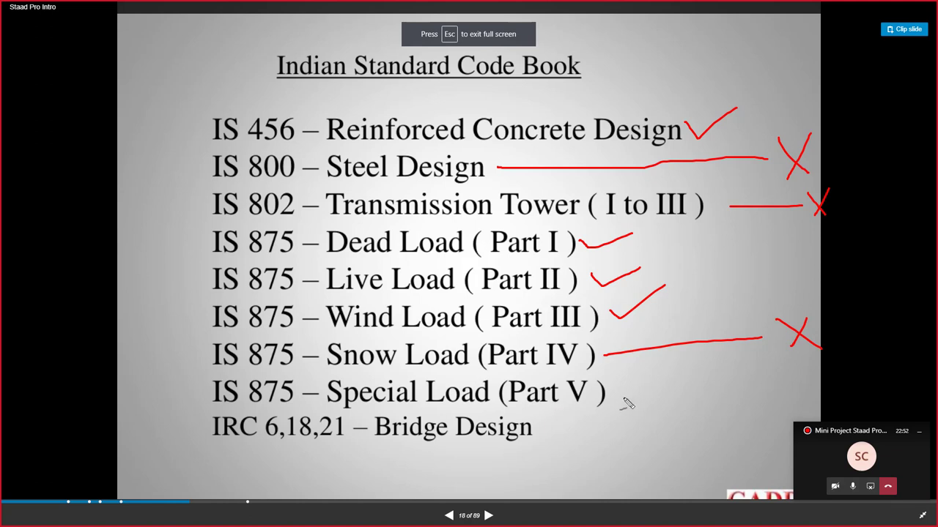
mouse_move(622, 398)
left_mouse_down()
mouse_move(753, 381)
mouse_move(795, 387)
left_mouse_up()
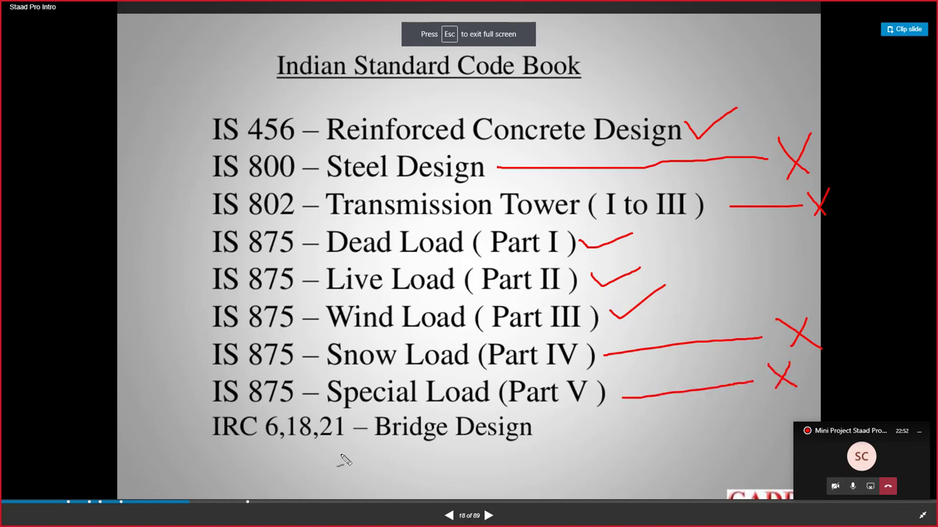
mouse_move(538, 438)
left_mouse_down()
mouse_move(722, 434)
mouse_move(730, 452)
left_mouse_up()
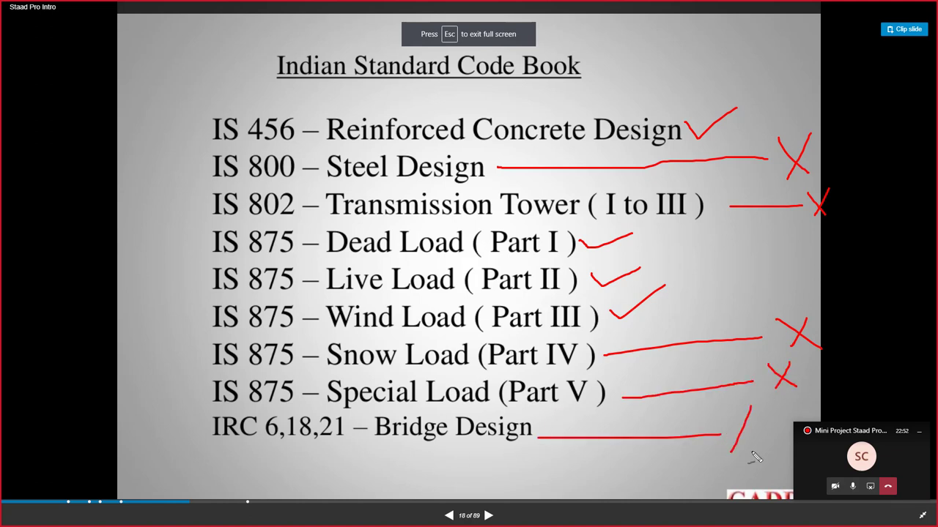
left_click_drag(700, 418, 760, 456)
Tick the IS 456, Dead Load, Live Load and Wind Load entries on the left, then advance to slide 19.
mouse_move(176, 118)
left_mouse_down()
mouse_move(188, 133)
mouse_move(245, 105)
left_mouse_up()
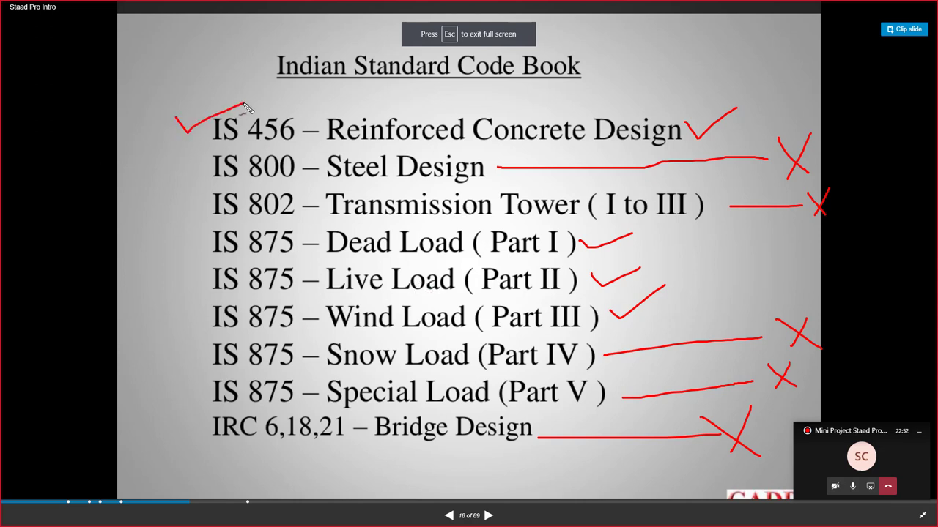
left_click_drag(178, 242, 232, 238)
left_click_drag(168, 267, 227, 265)
mouse_move(173, 309)
left_mouse_down()
mouse_move(184, 325)
mouse_move(224, 309)
left_mouse_up()
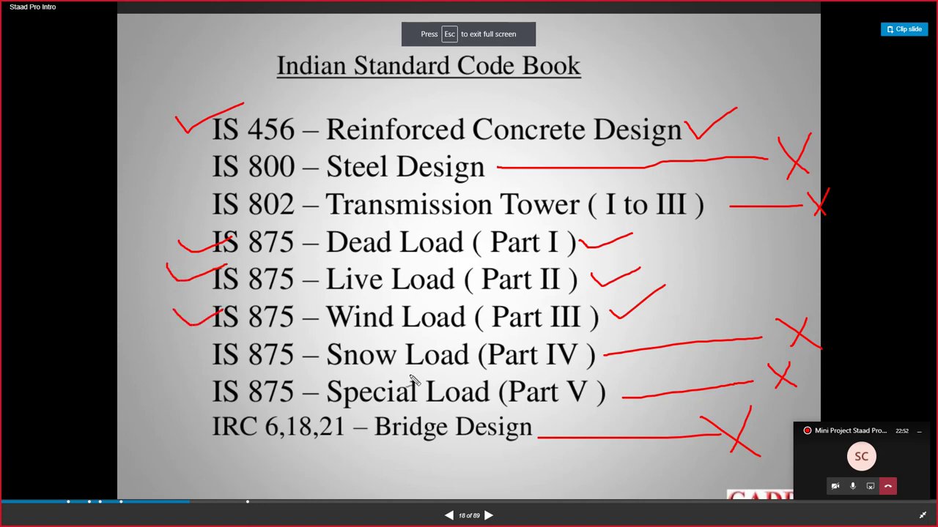
left_click(488, 516)
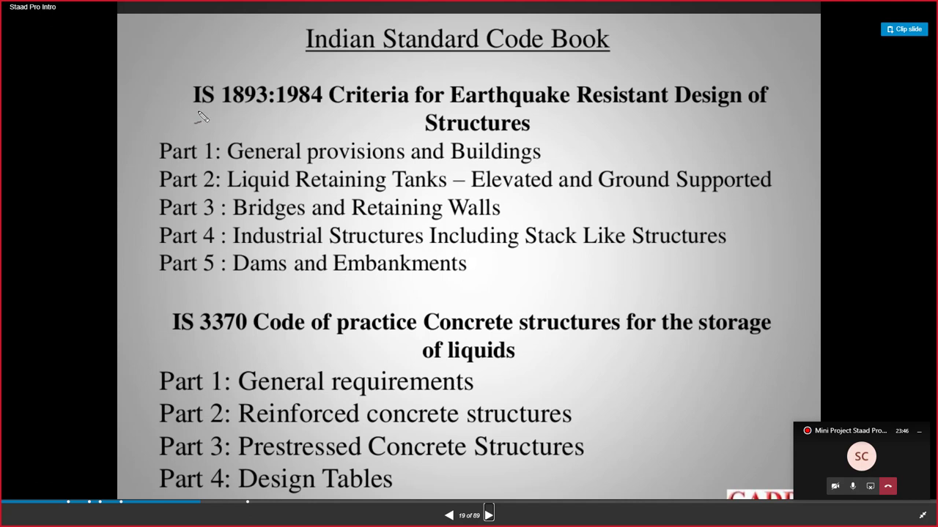
Circle 1984 in the IS 1893 title, underline Part 1, and cross out the remaining parts and IS 3370.
mouse_move(324, 71)
left_mouse_down()
mouse_move(356, 82)
mouse_move(478, 74)
left_mouse_up()
mouse_move(164, 167)
left_mouse_down()
mouse_move(541, 160)
mouse_move(627, 131)
left_mouse_up()
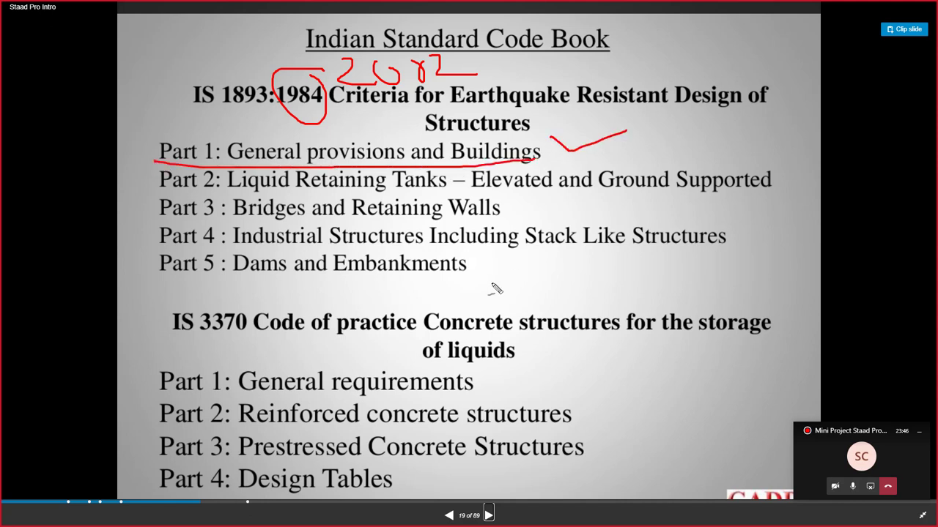
left_click_drag(408, 180, 268, 490)
left_click_drag(223, 194, 510, 434)
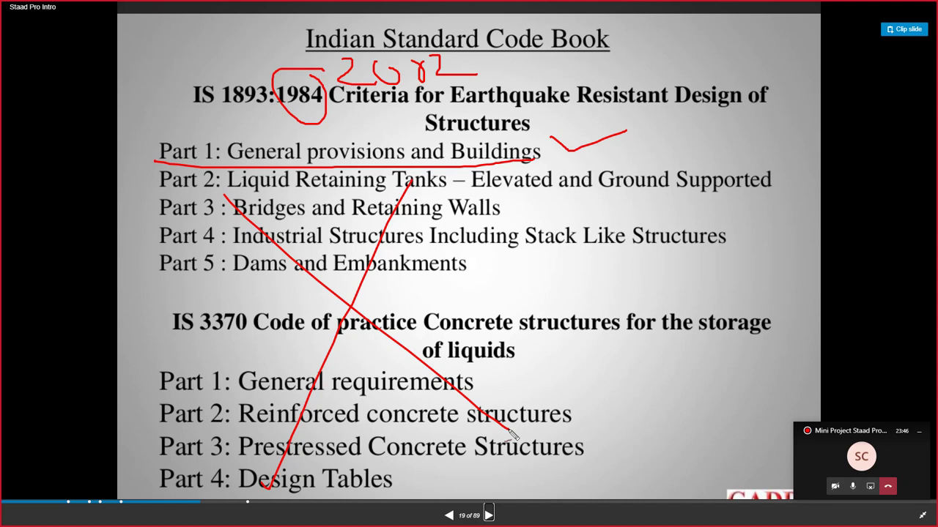
Advance to the Number of Rod slide, leave fullscreen, and switch away from the slideshow.
left_click(489, 515)
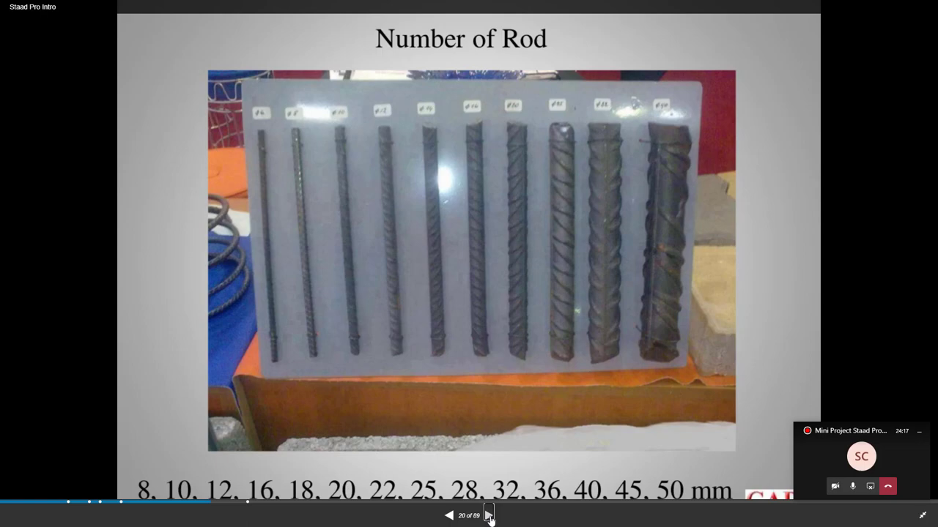
left_click(920, 517)
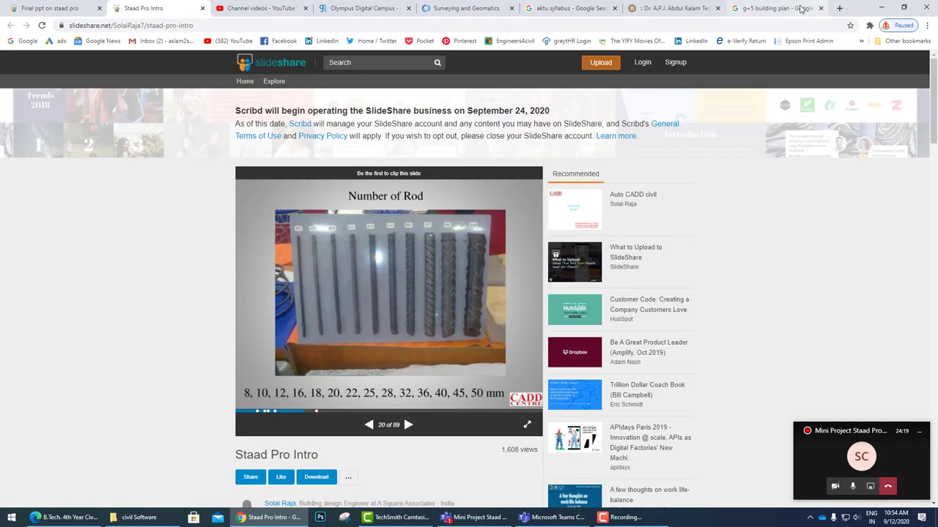
left_click(179, 9)
Move the STAADPro archive from the desktop into the OneDrive folder and close that window.
key("super+d")
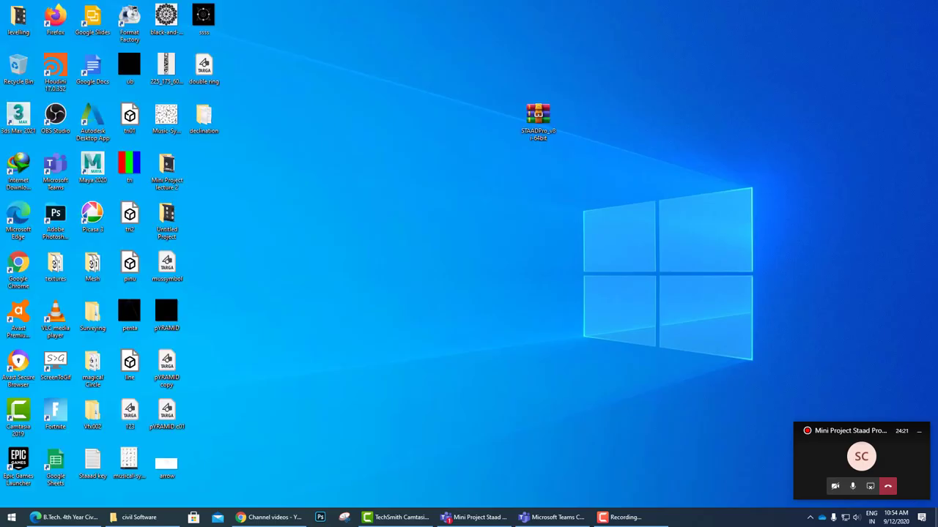
left_click(531, 132)
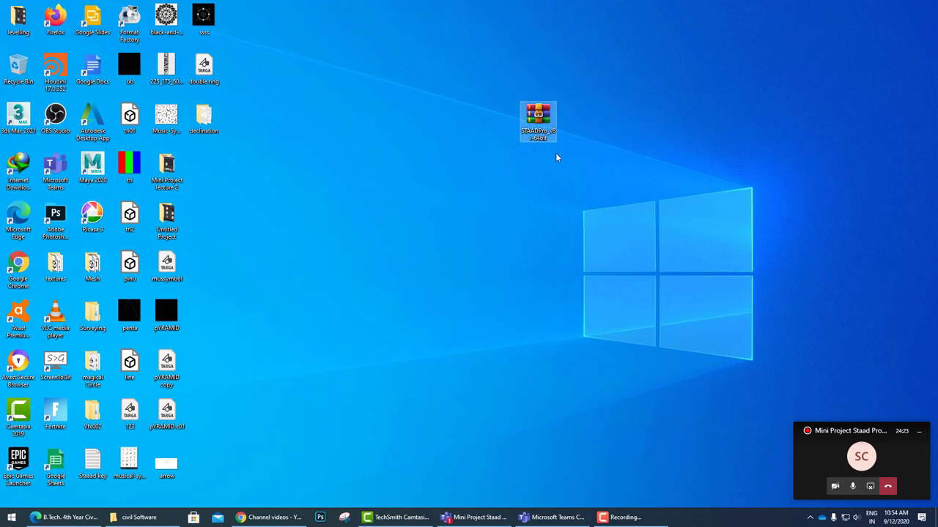
left_click(551, 123)
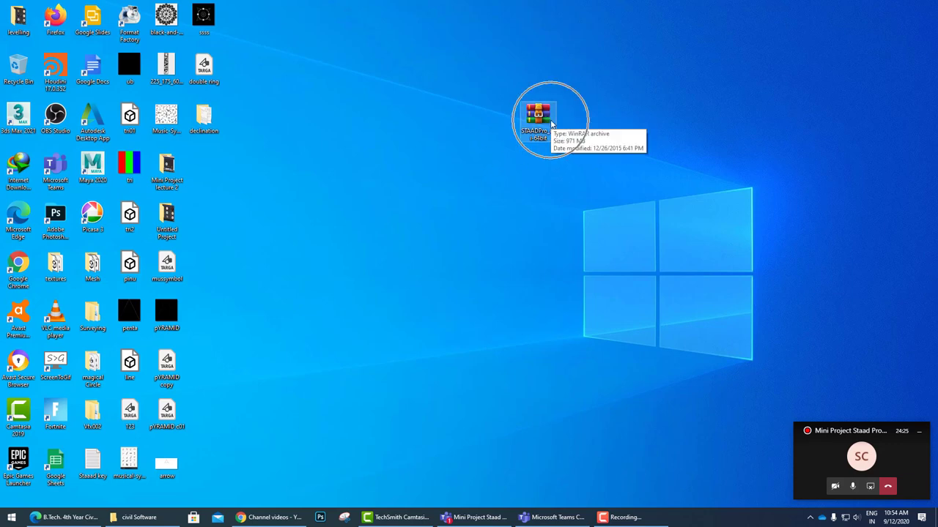
double_click(546, 120)
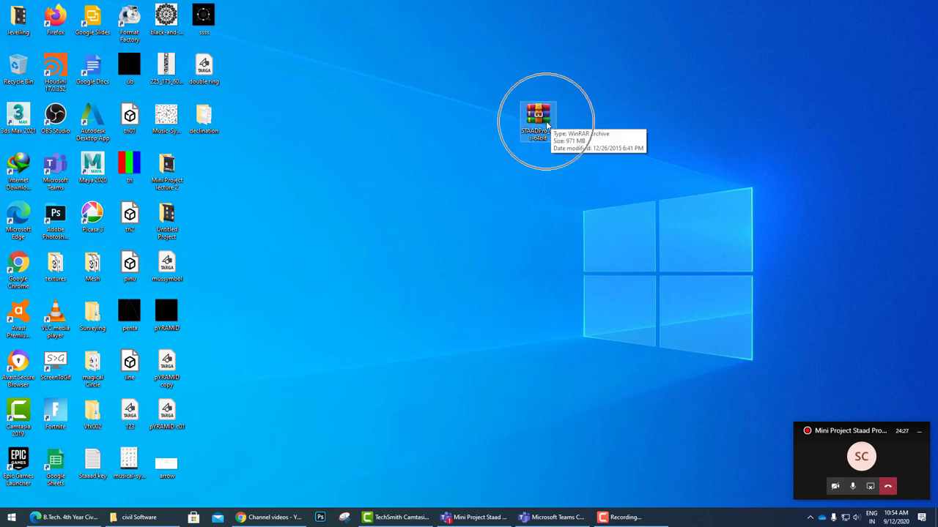
right_click(540, 117)
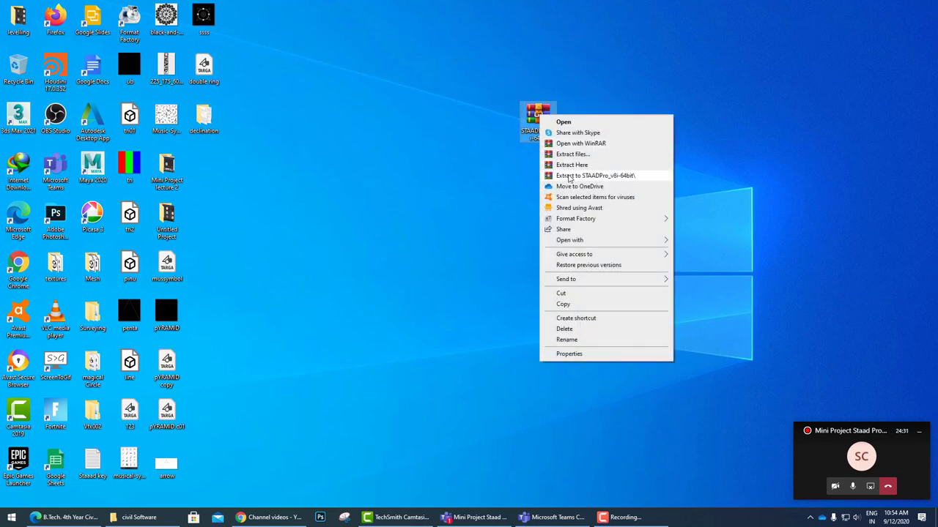
left_click(551, 185)
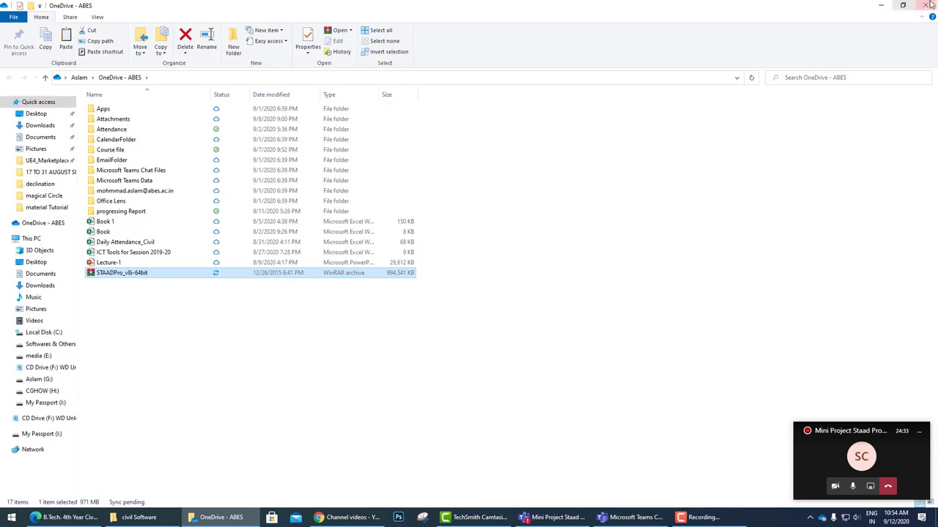
left_click(929, 5)
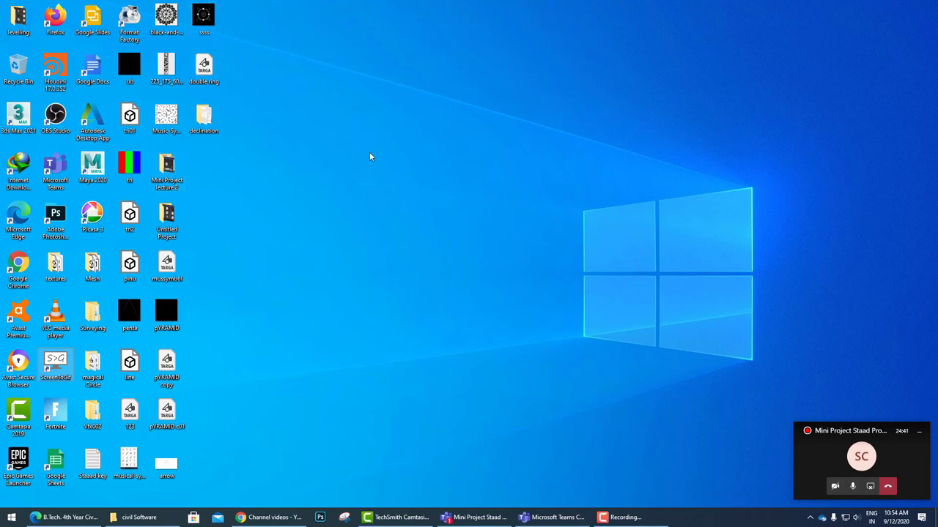
Dismiss the Item Not Found message, paste the archive onto the desktop, and extract it to STAADPro_v8i-64bit.
left_click(495, 216)
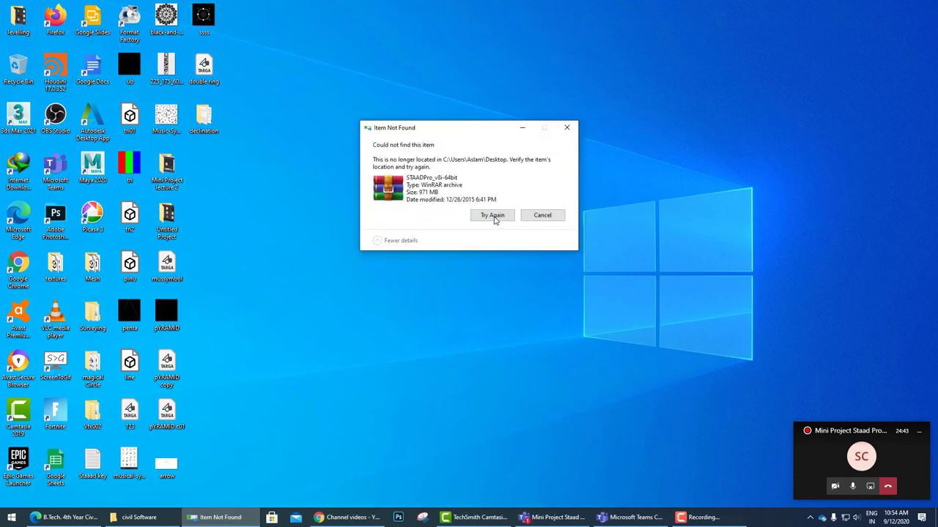
left_click(495, 217)
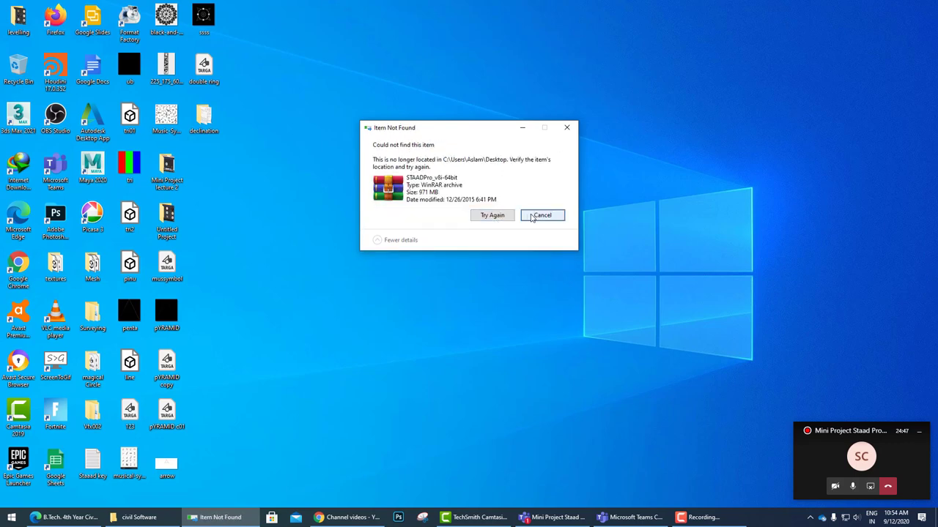
left_click(535, 218)
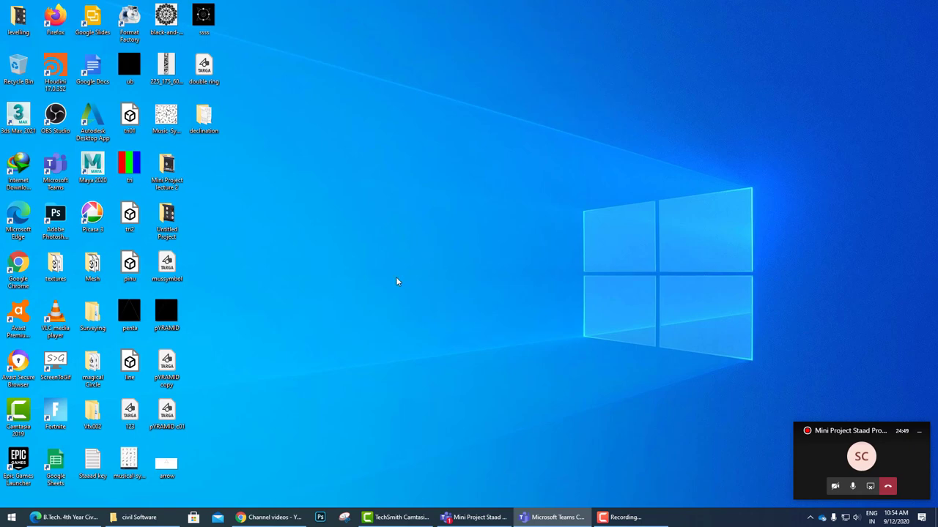
right_click(349, 183)
left_click(373, 227)
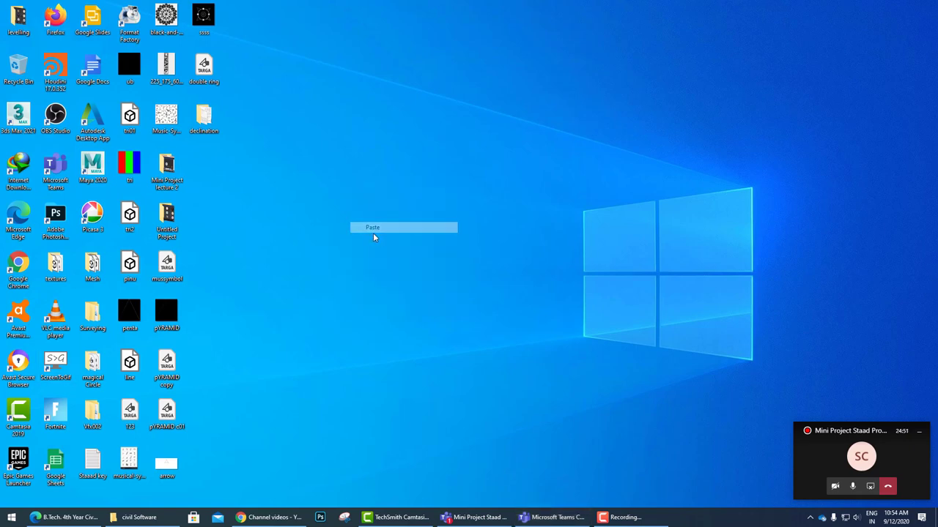
right_click(361, 175)
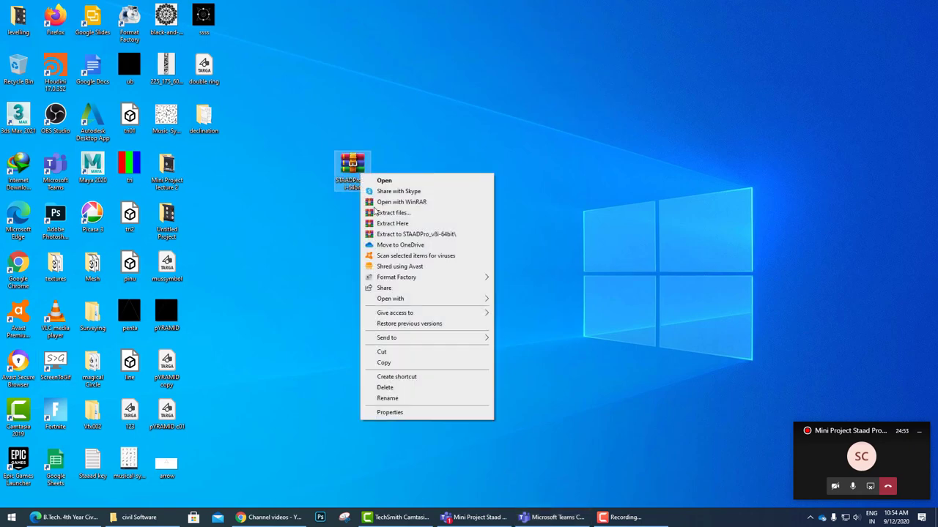
left_click(407, 235)
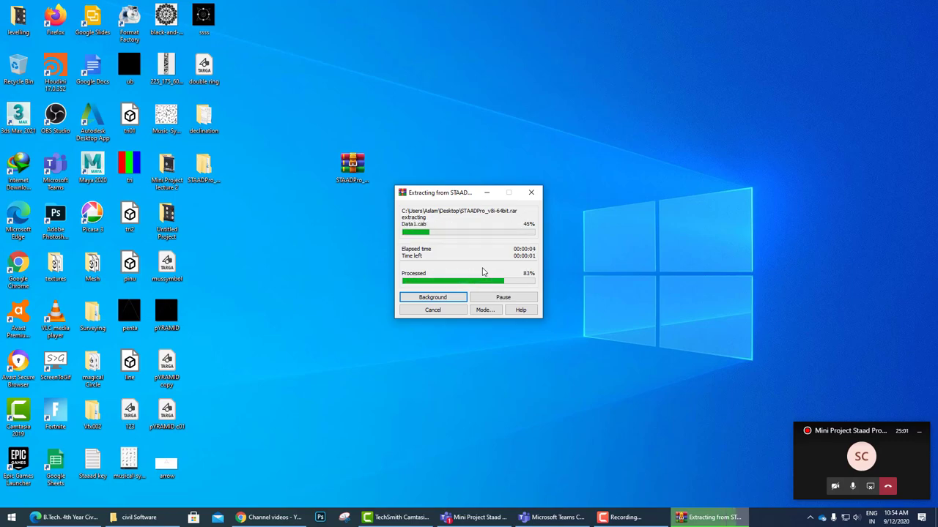
Open STAADPro_v8i-64bit > ieg_02.00.08.00_en and launch its setup program.
double_click(217, 176)
double_click(146, 111)
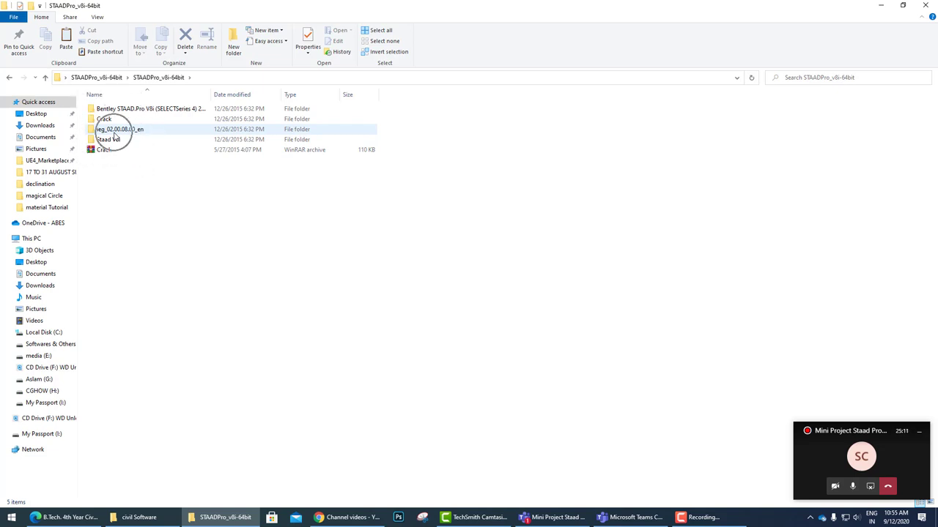
double_click(115, 134)
left_click(104, 142)
double_click(104, 144)
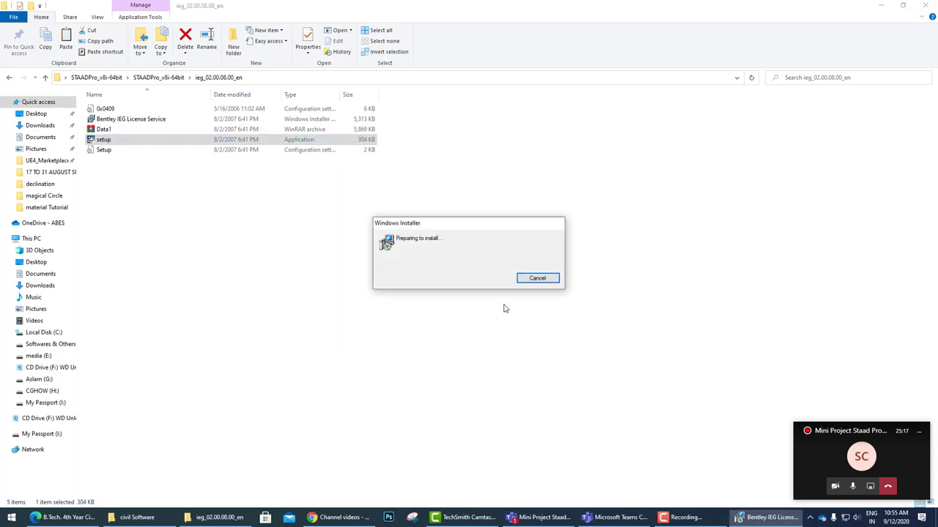
Install the Bentley IEG License Service through to Finish, then return to STAADPro_v8i-64bit.
left_click(522, 337)
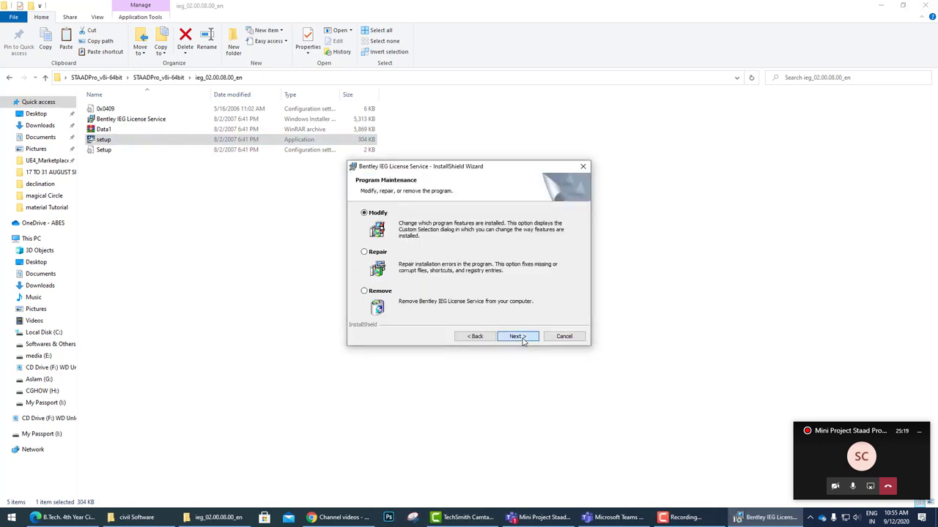
left_click(523, 337)
left_click(521, 338)
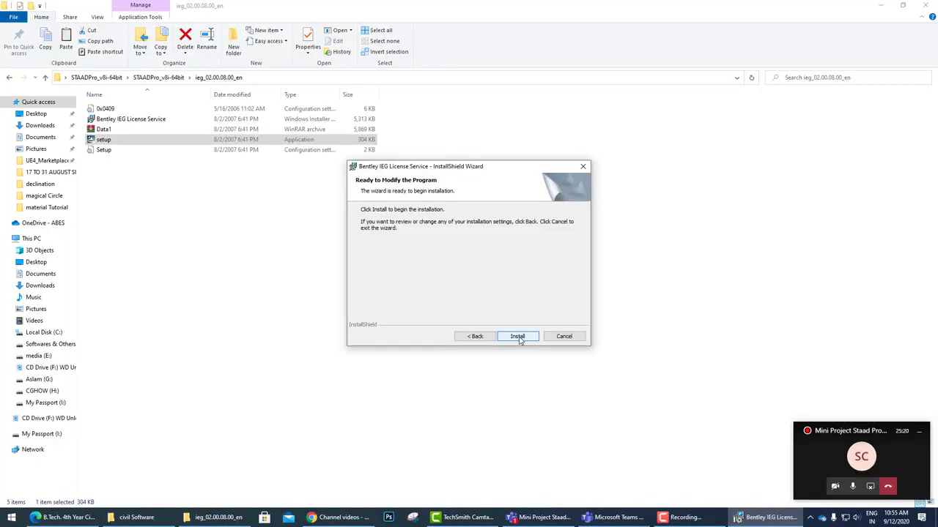
left_click(519, 337)
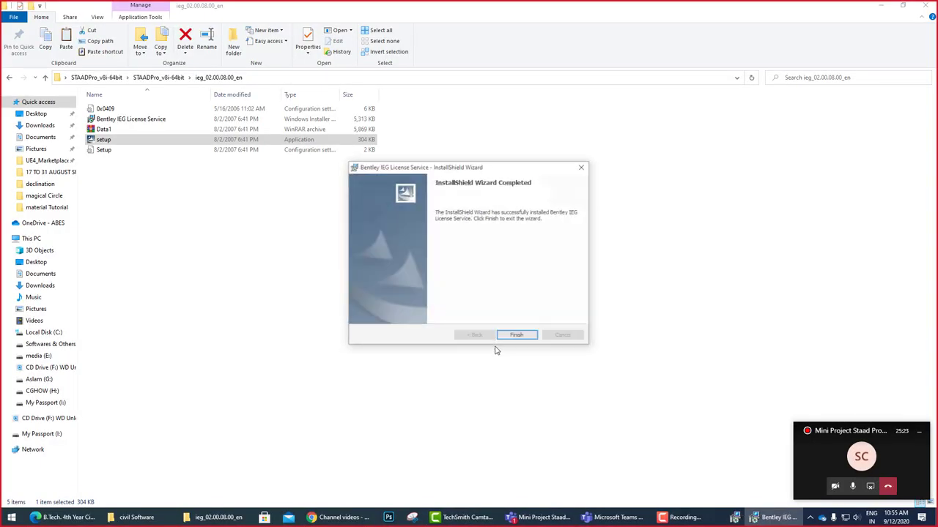
left_click(516, 336)
left_click(10, 78)
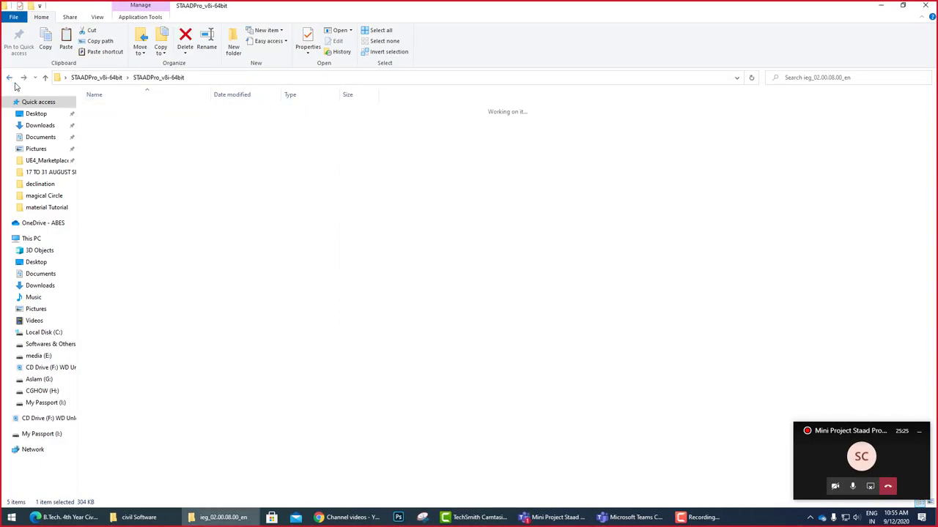
left_click(109, 141)
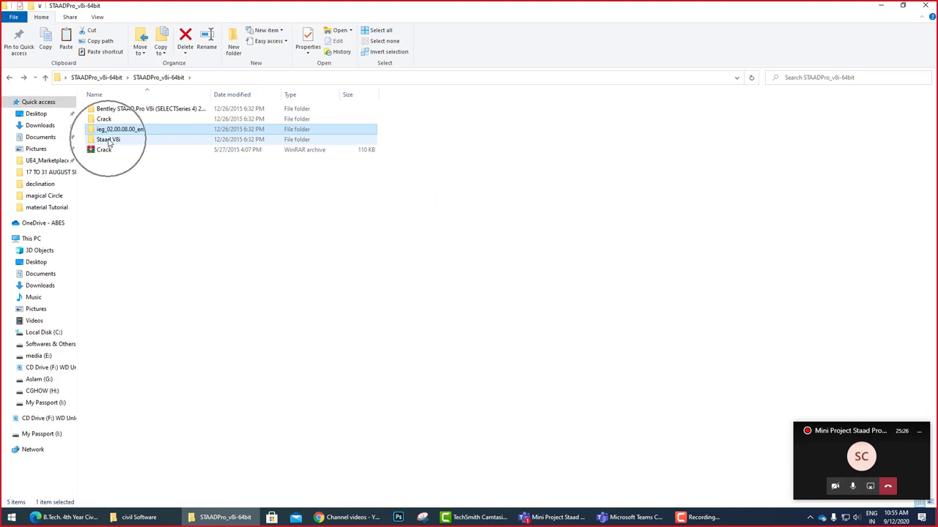
Open the Staad V8i folder and run the STAAD.Pro V8i setup program.
left_click(110, 141)
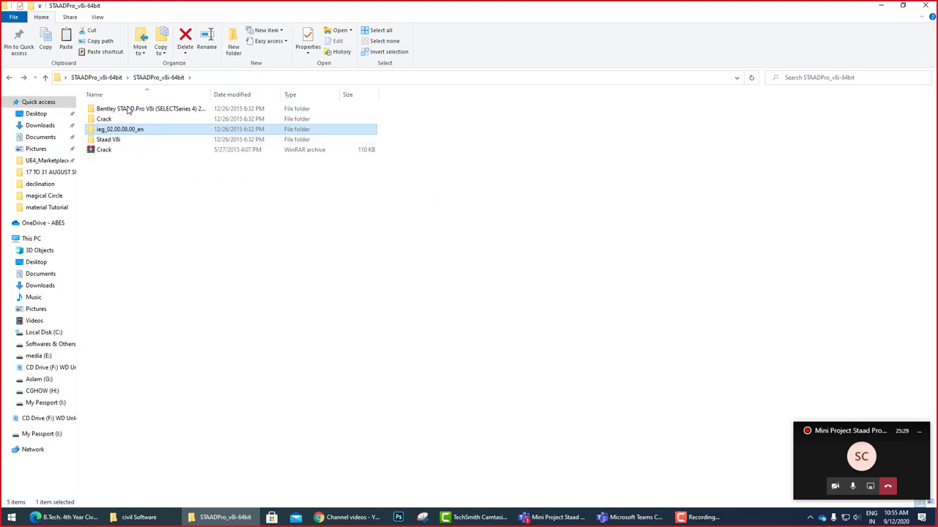
left_click(125, 109)
double_click(110, 141)
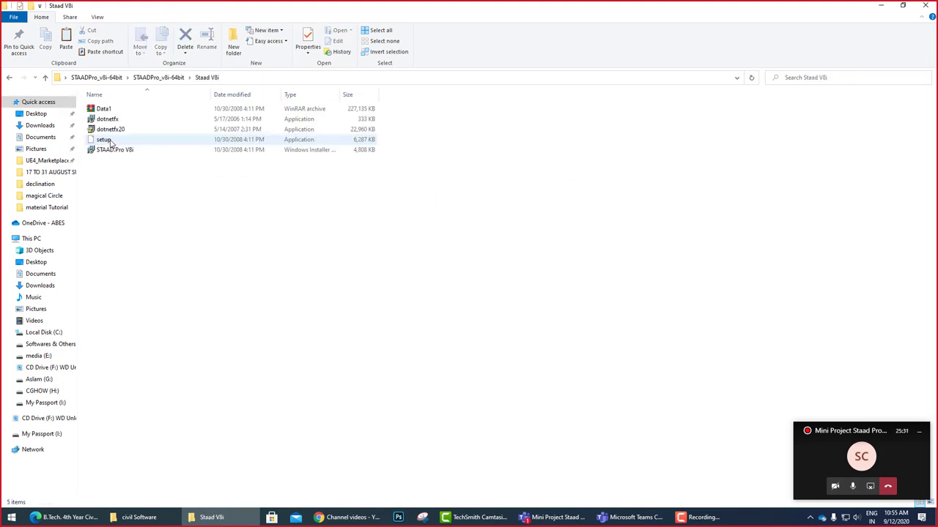
double_click(105, 141)
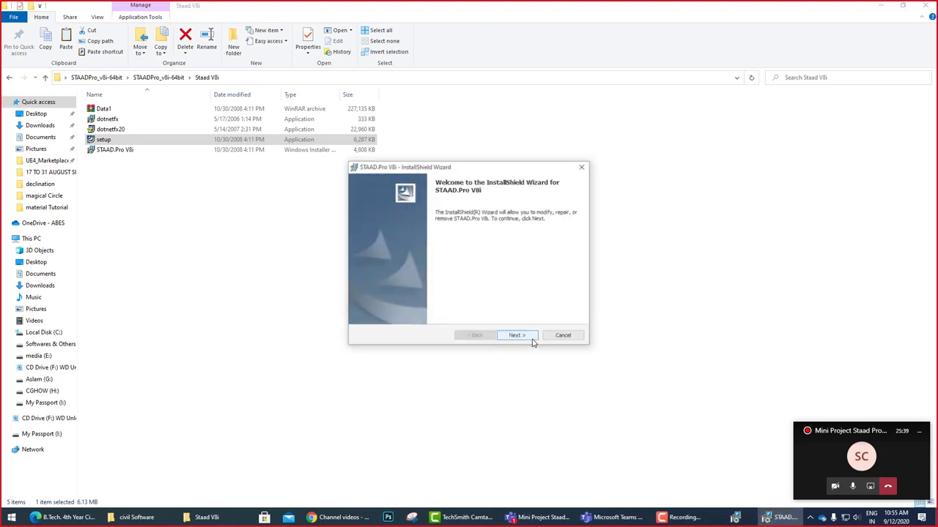
Install STAAD.Pro V8i through to Finish, go back to STAADPro_v8i-64bit, and minimise Explorer.
left_click(528, 338)
left_click(526, 339)
left_click(525, 338)
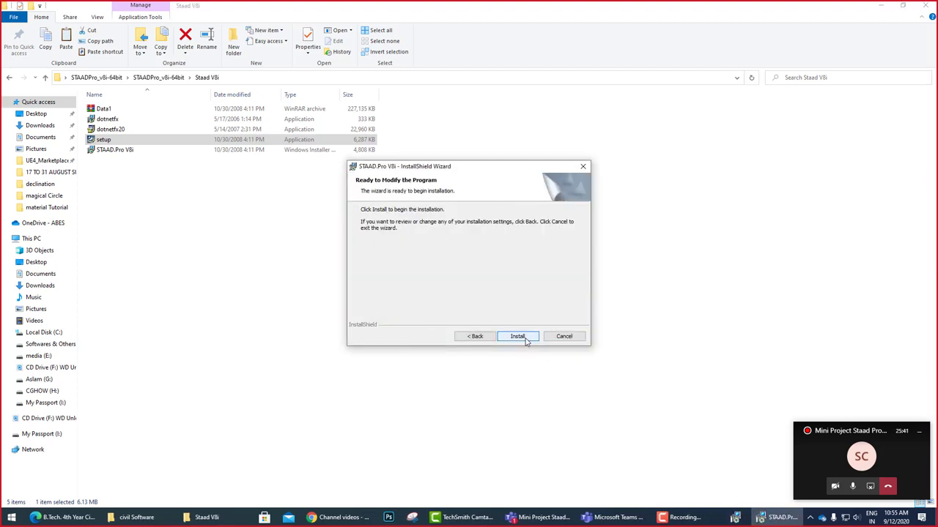
left_click(525, 338)
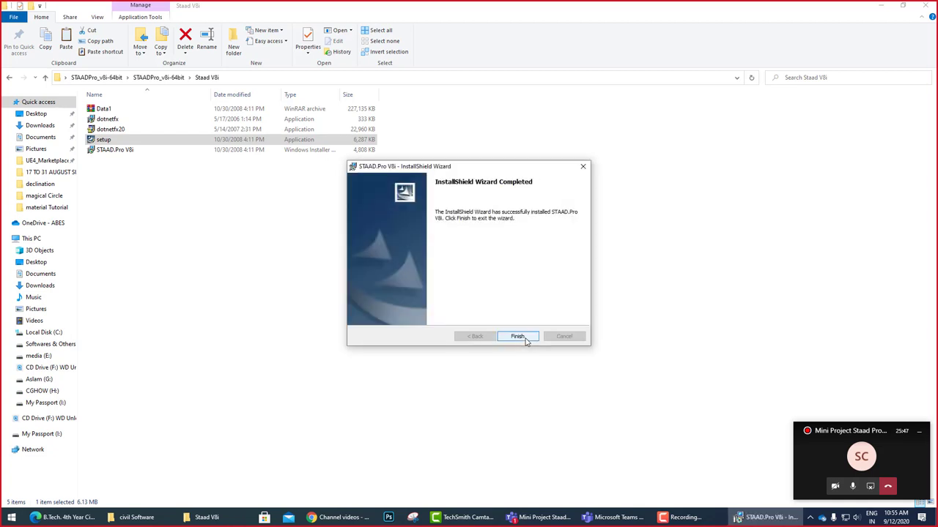
left_click(526, 338)
left_click(11, 78)
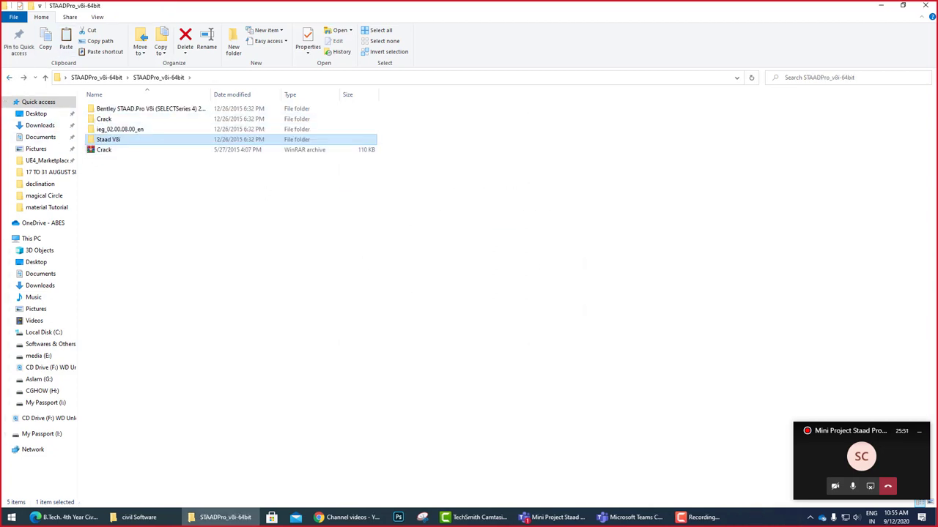
left_click(880, 6)
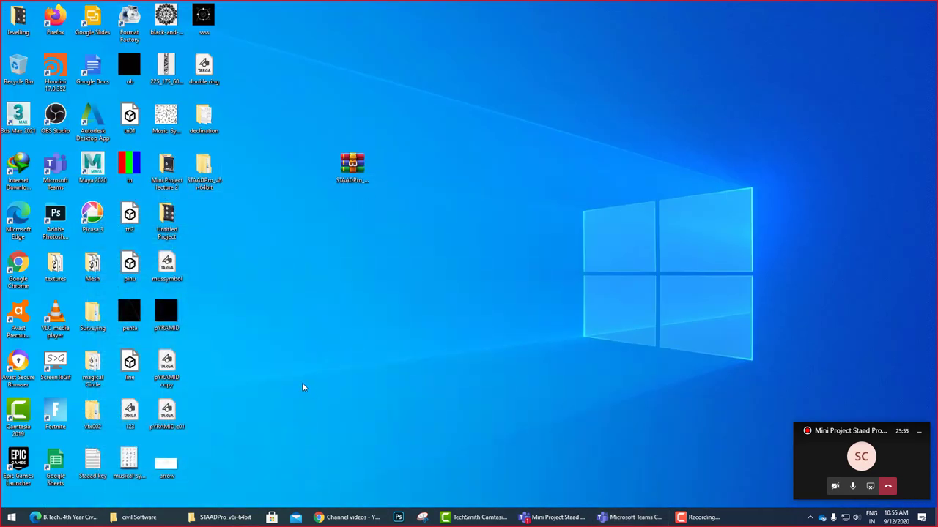
Launch STAAD.Pro from a 'staa' Windows search and acknowledge the 5-day trial notice.
key("super")
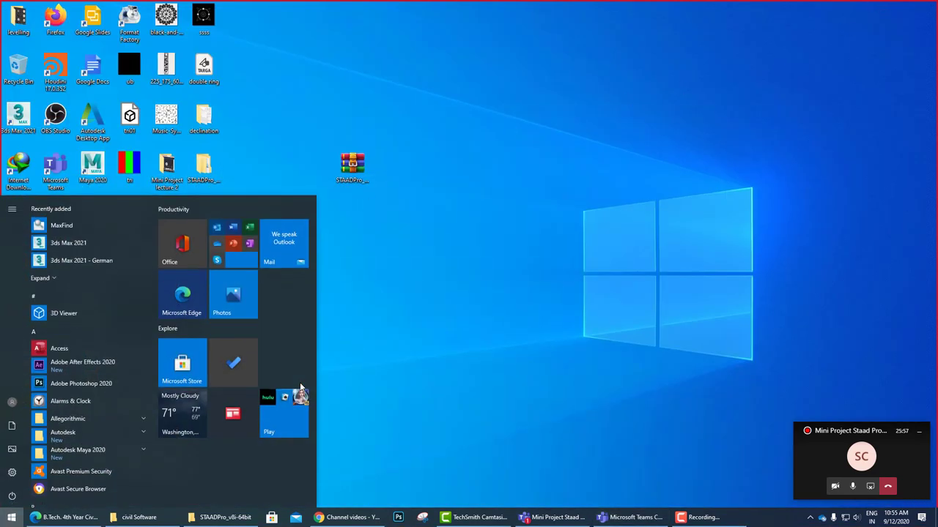
type("staa")
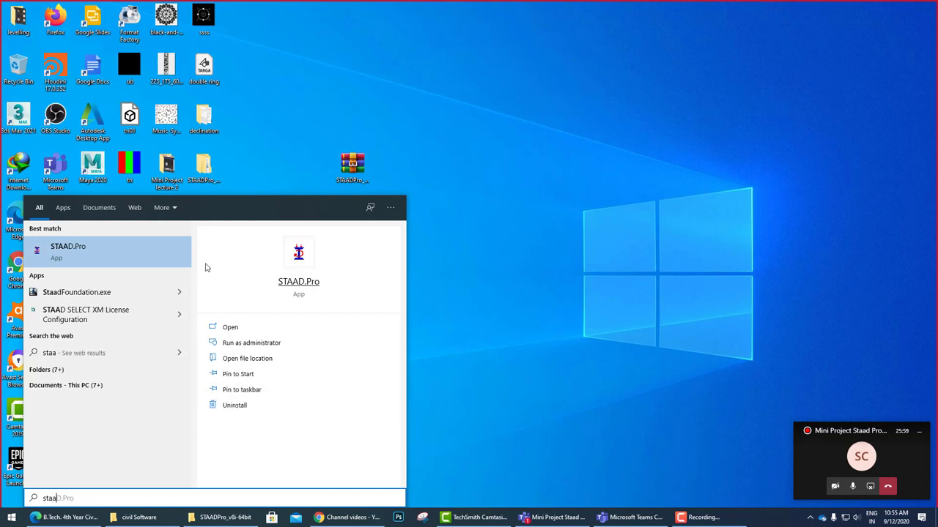
left_click(100, 249)
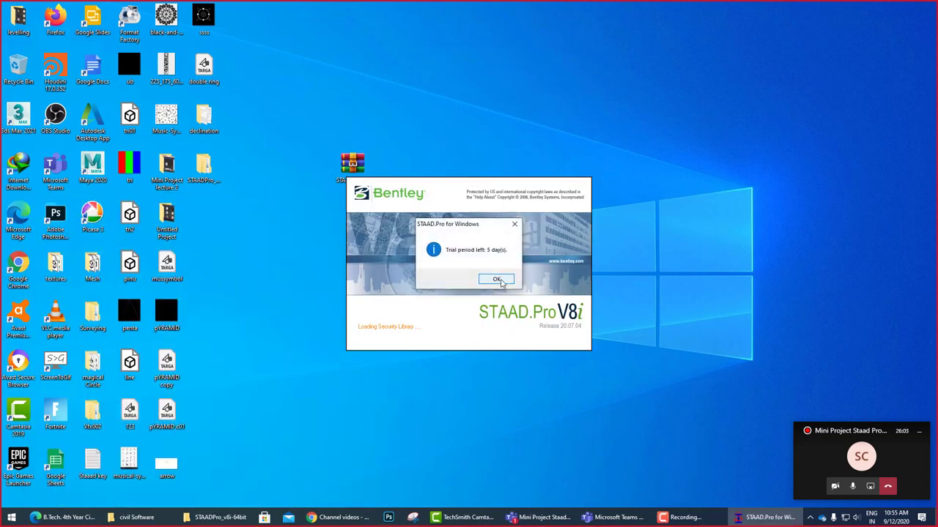
left_click(502, 283)
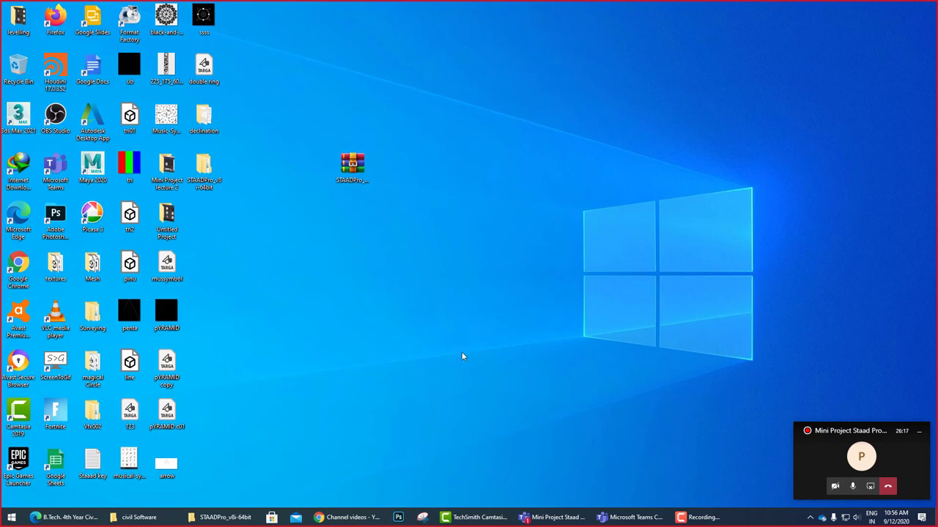
right_click(357, 240)
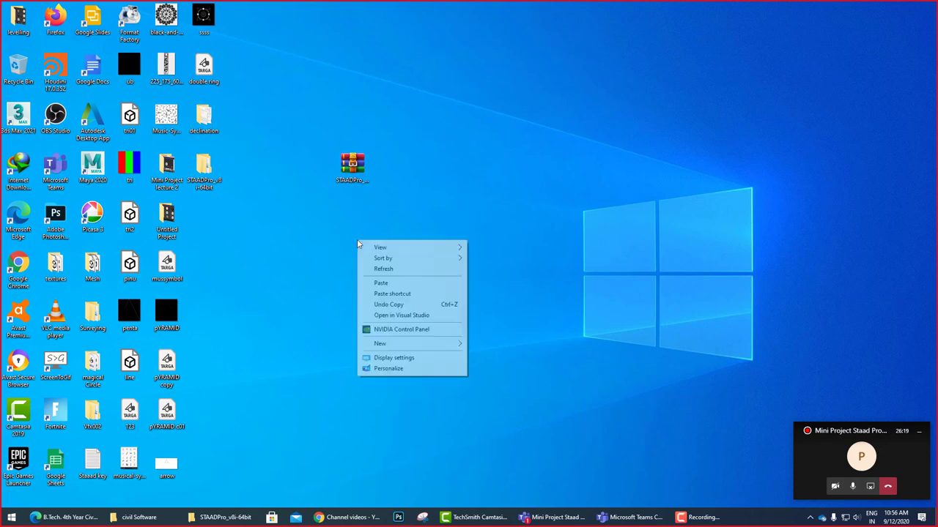
left_click(383, 269)
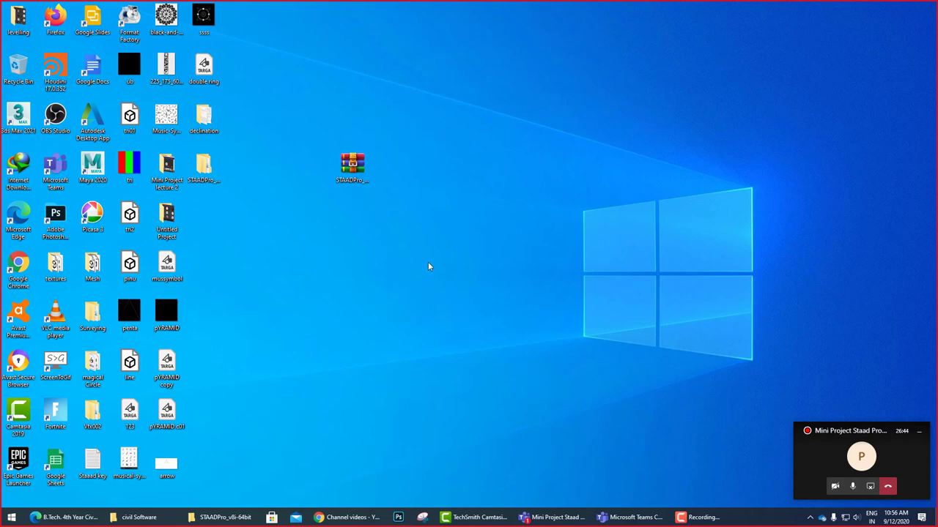
key("super")
type("st")
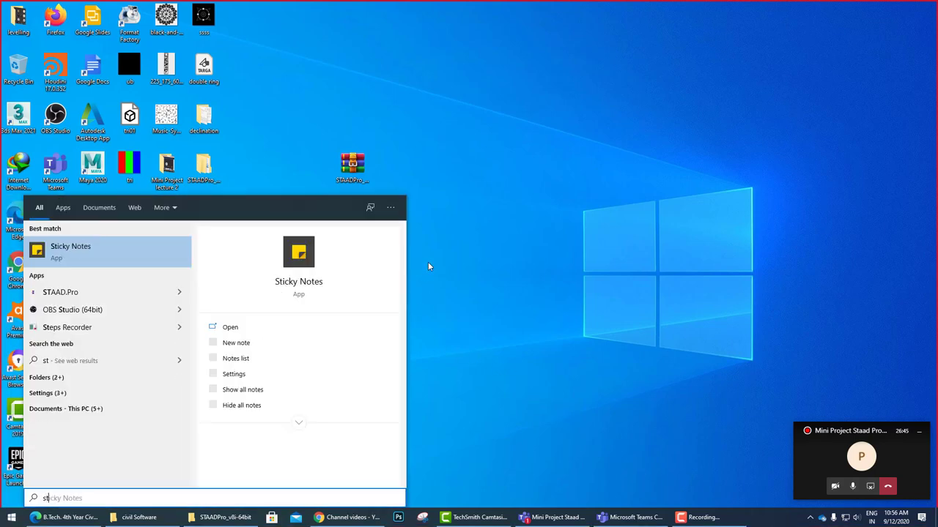
type("aa")
key("Return")
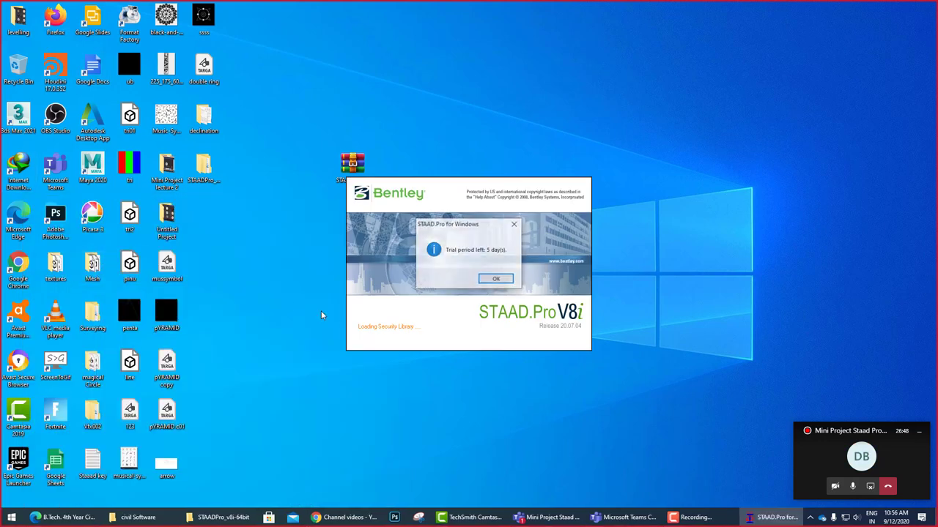
left_click(498, 279)
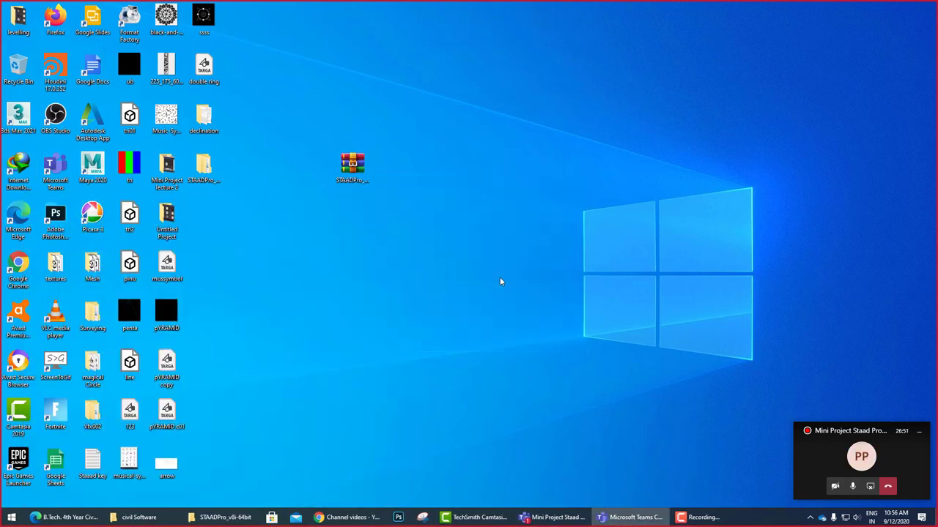
Disable the Avast shields through the Avast tray icon's shields control menu.
left_click(809, 518)
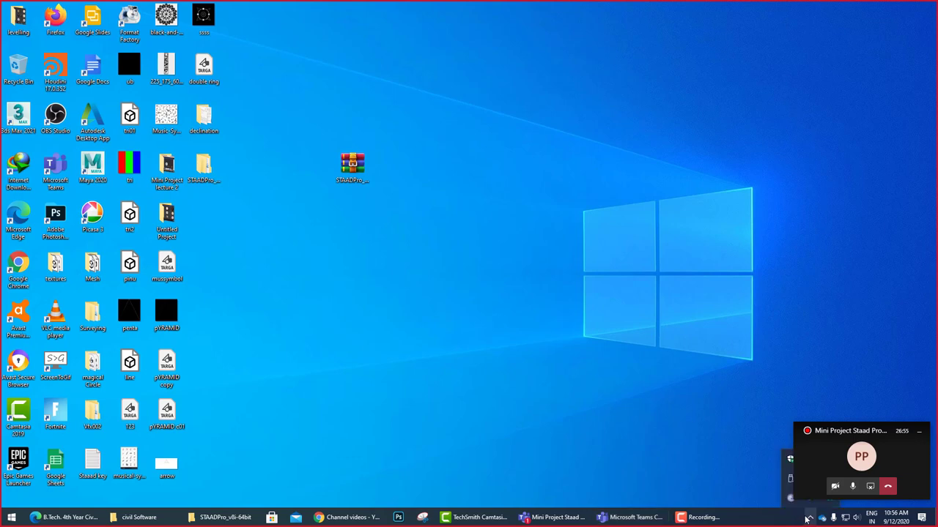
left_click(920, 434)
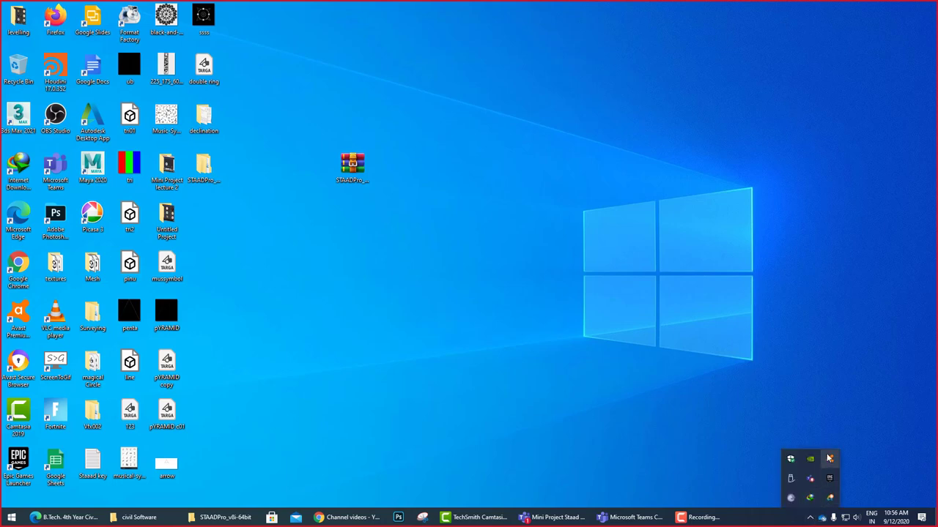
right_click(829, 459)
mouse_move(866, 365)
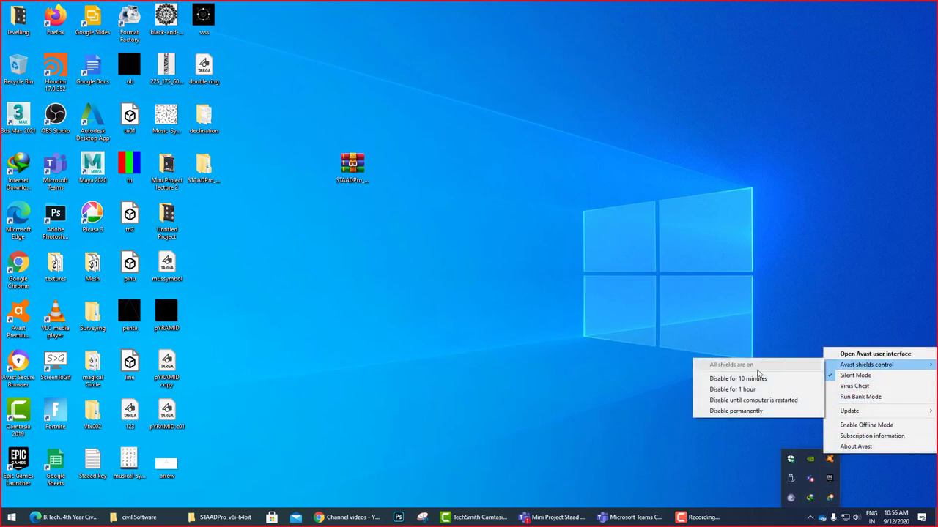
left_click(751, 391)
left_click(751, 391)
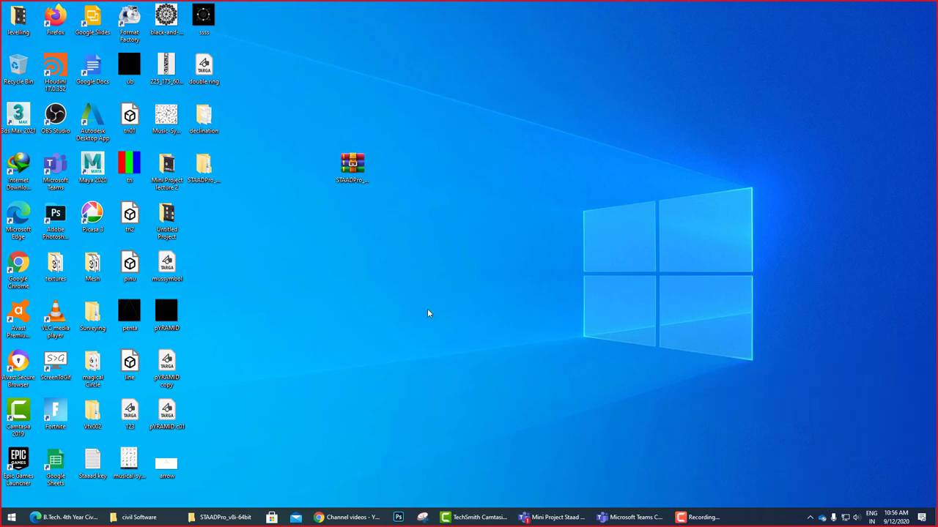
key("super")
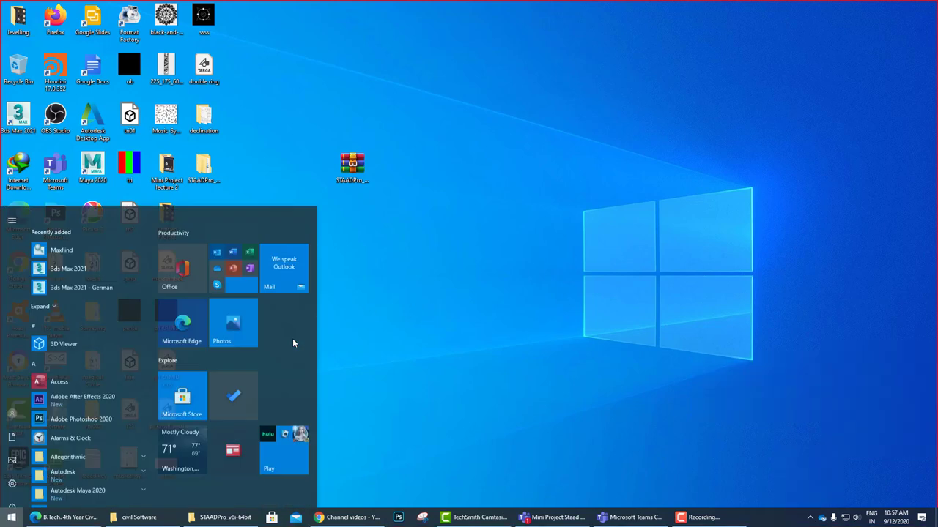
type("s")
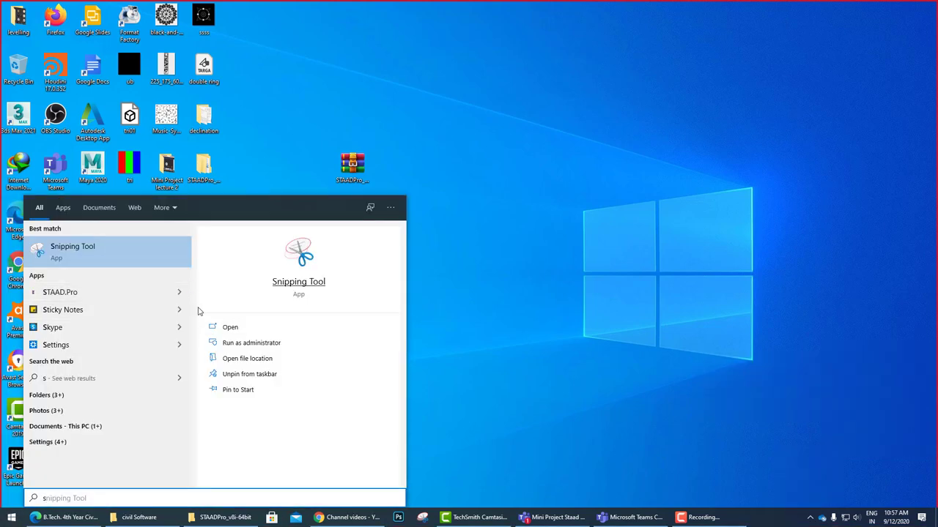
type("taad")
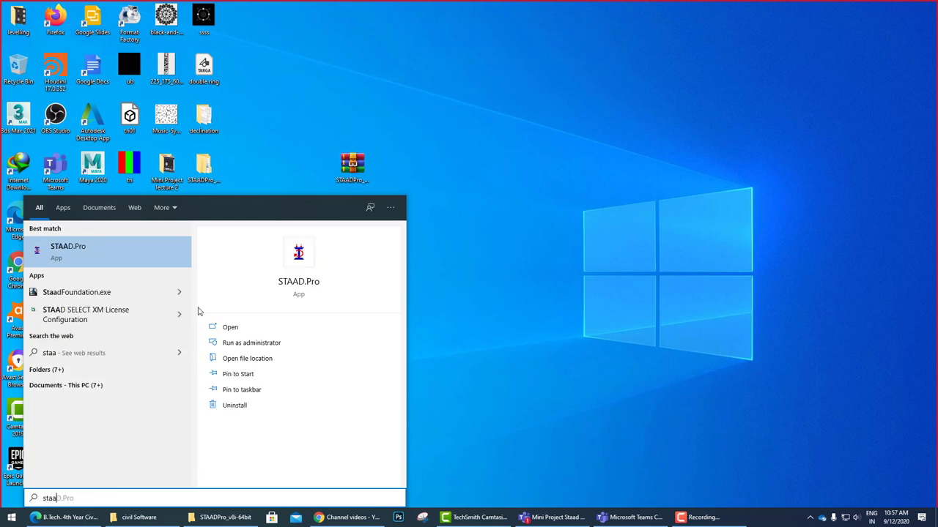
left_click(120, 268)
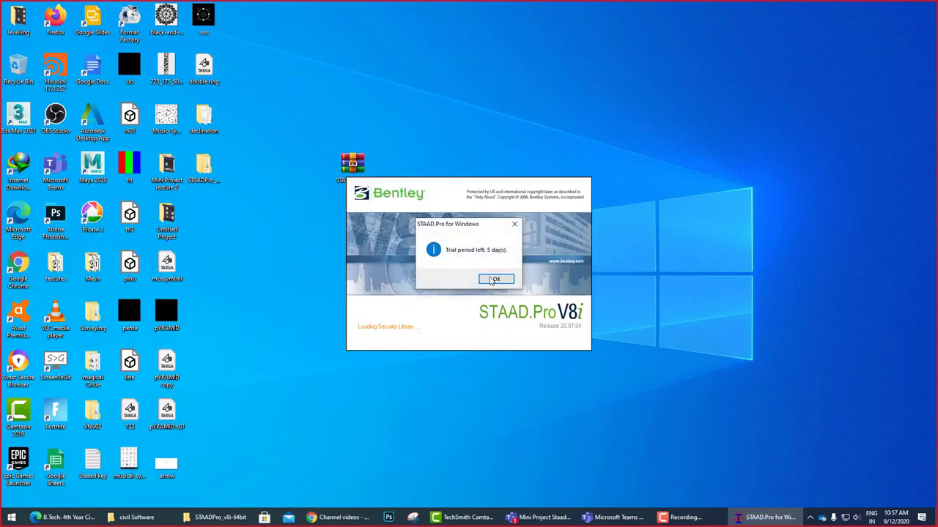
left_click(494, 280)
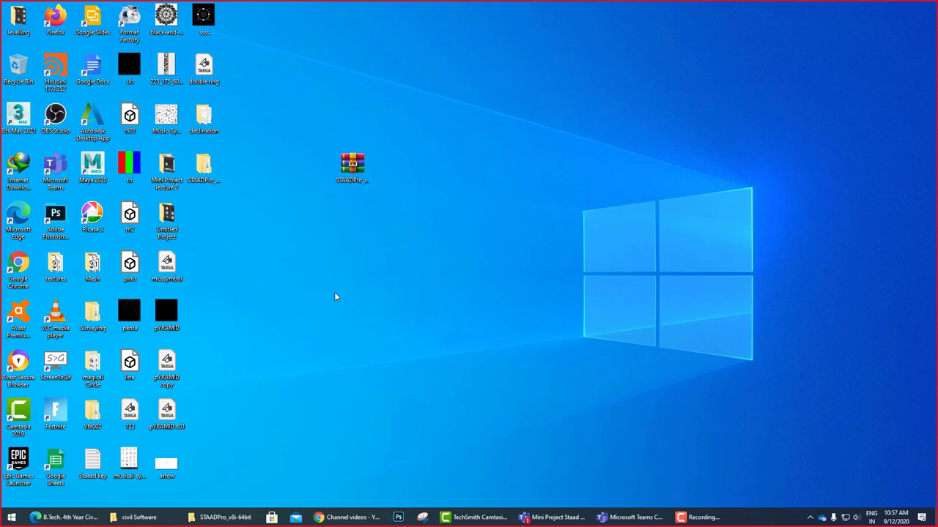
key("super")
key("super")
double_click(204, 167)
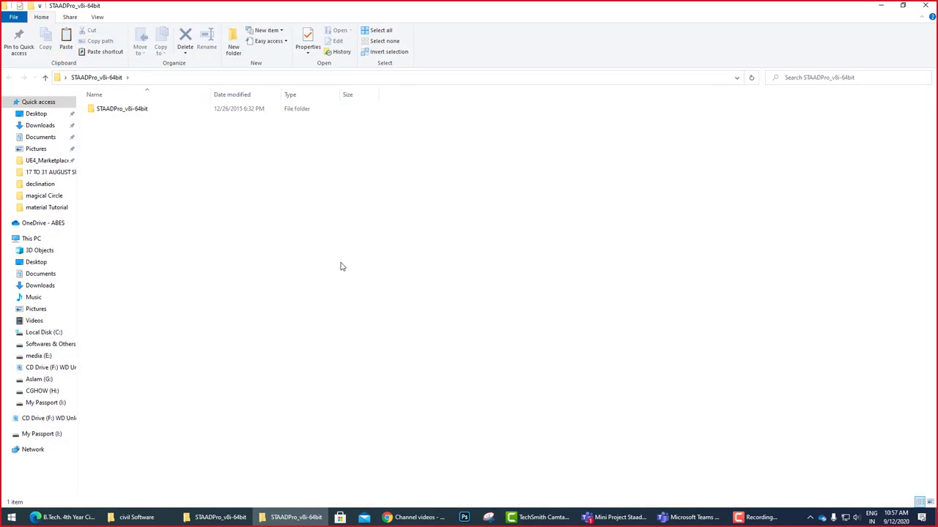
double_click(113, 110)
double_click(104, 119)
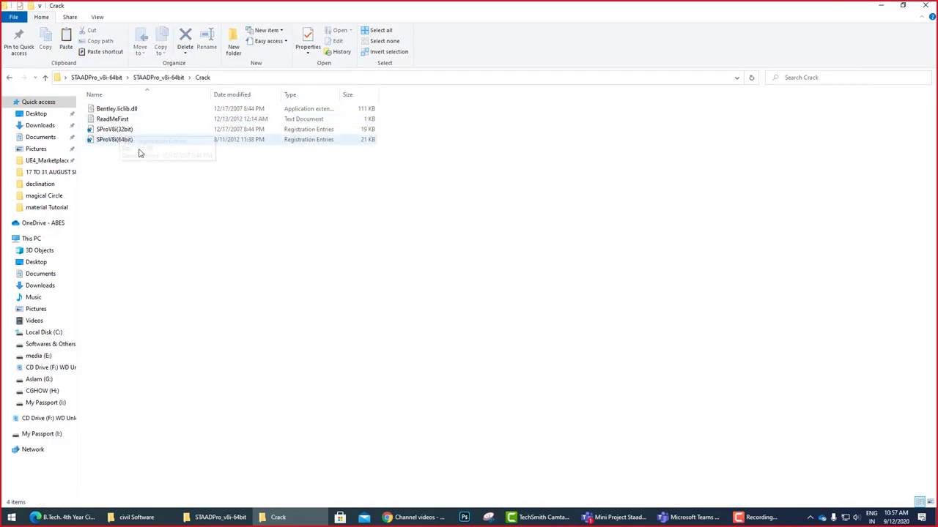
left_click_drag(132, 181, 121, 102)
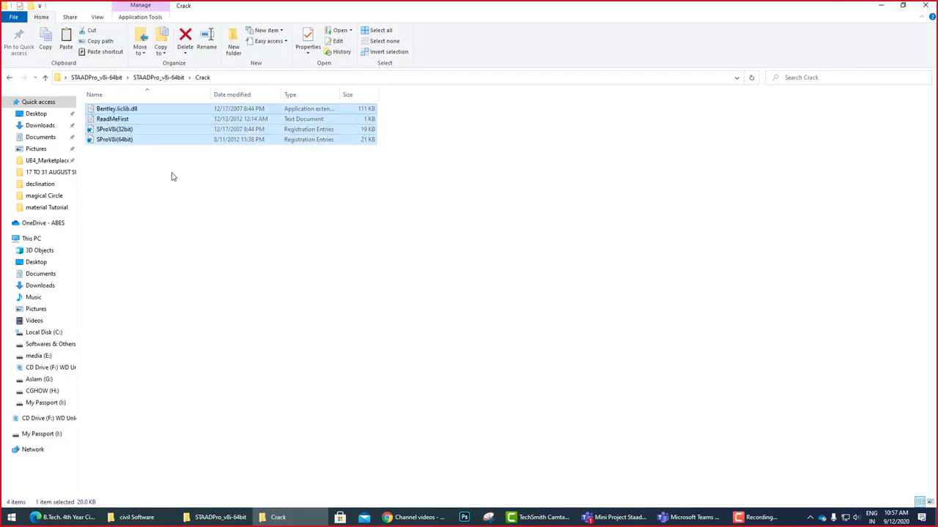
left_click(924, 4)
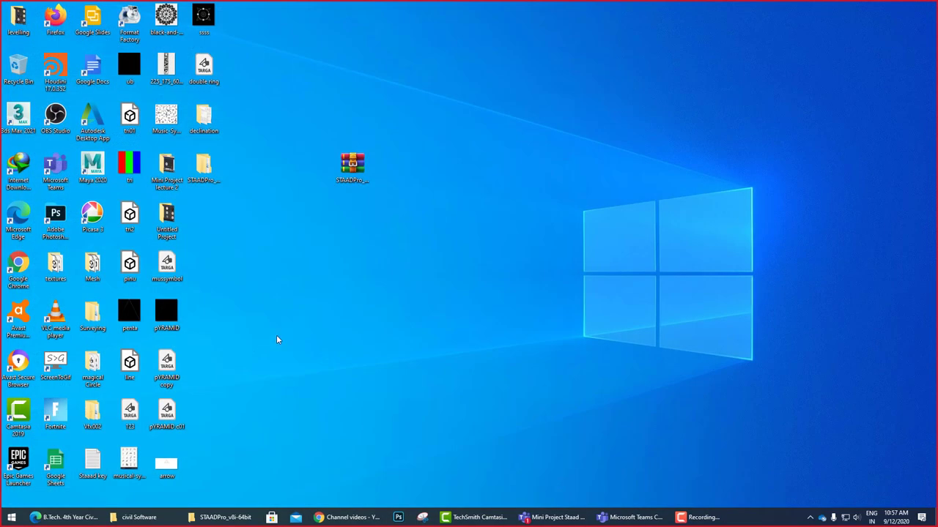
Open the folder holding the STAAD.Pro shortcut from the Windows search results.
key("super")
type("s")
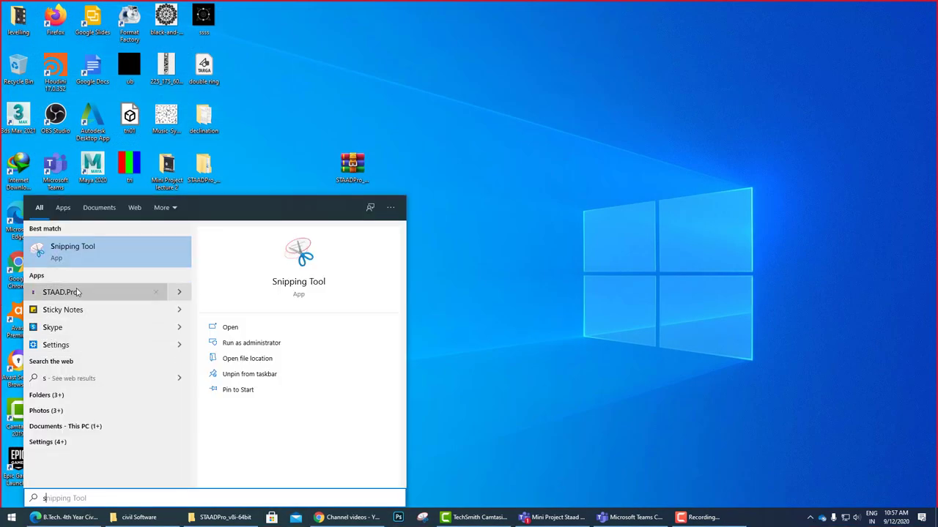
right_click(77, 291)
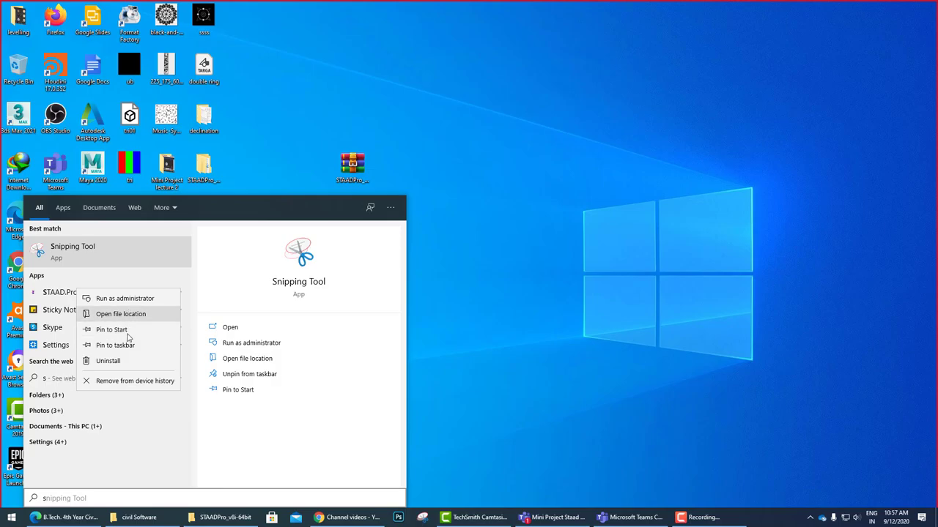
left_click(121, 313)
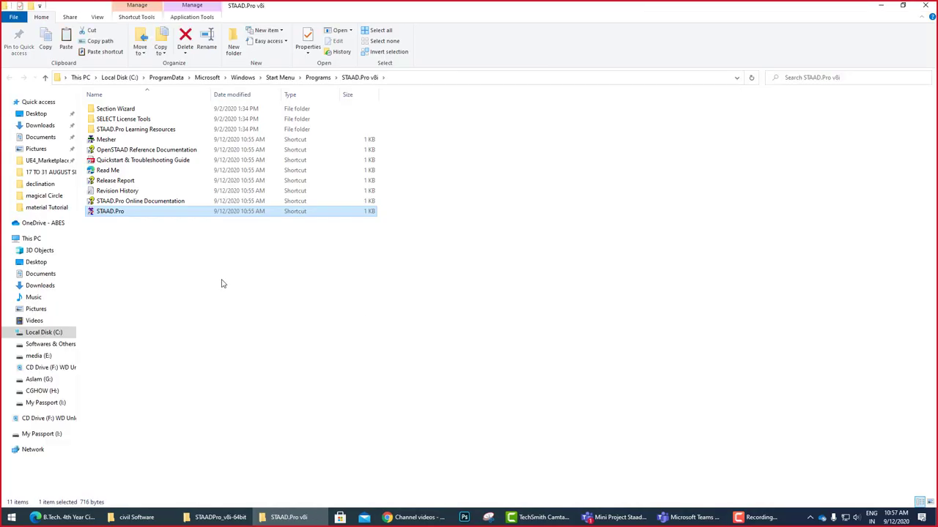
left_click(168, 284)
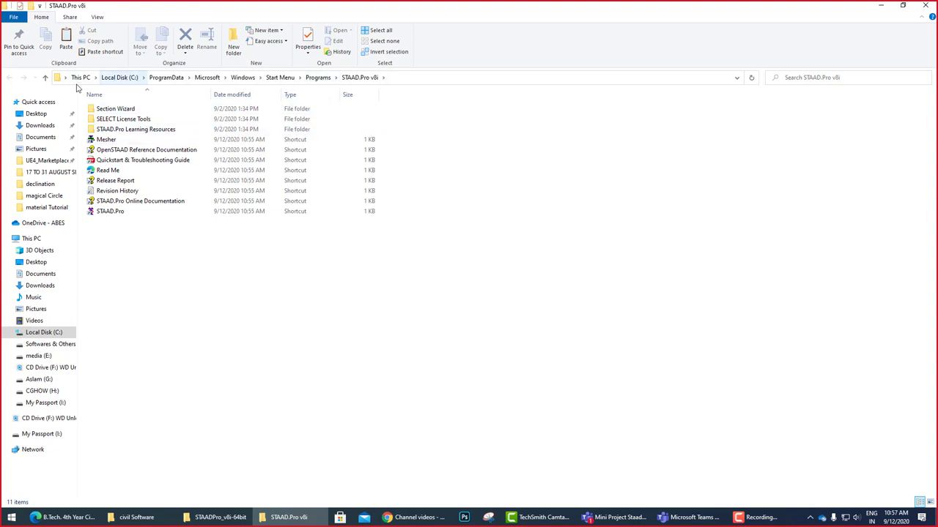
Browse Local Disk (C:) into Program Files, then Program Files (x86).
left_click(46, 332)
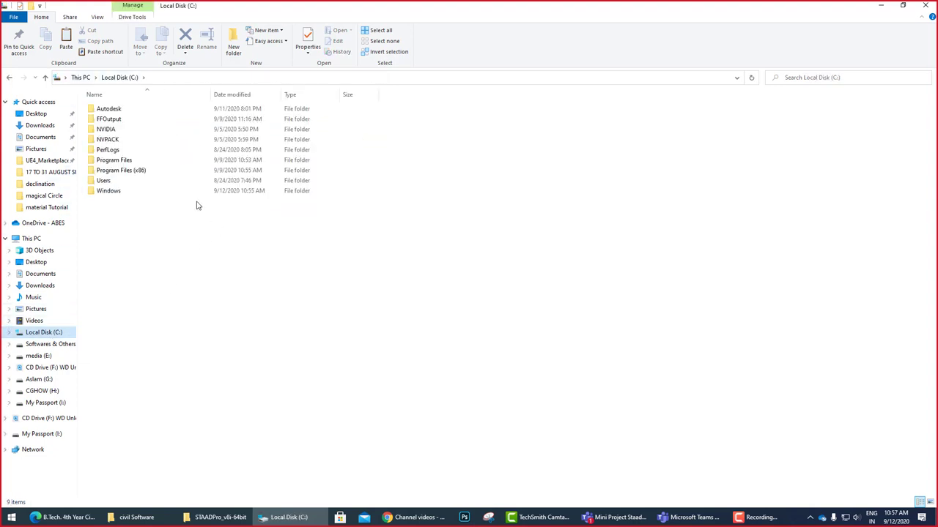
double_click(150, 160)
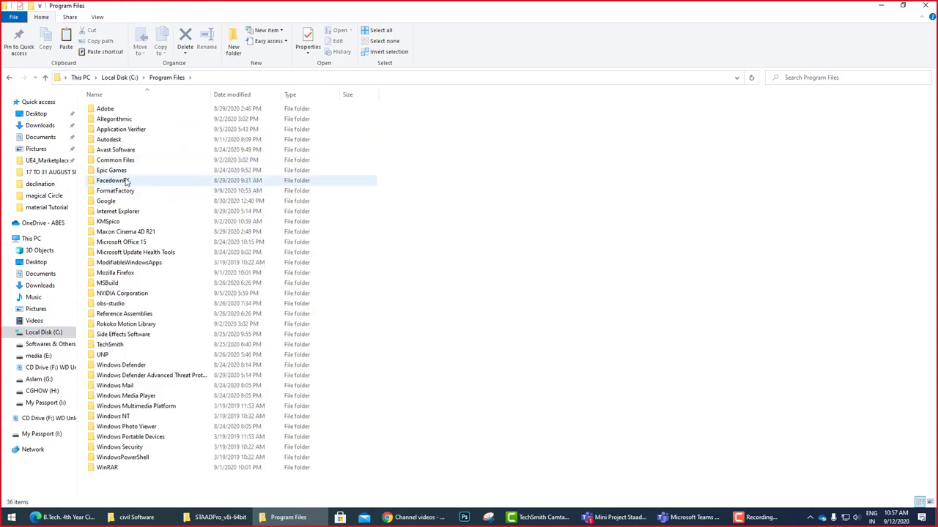
left_click(123, 151)
key("BackSpace")
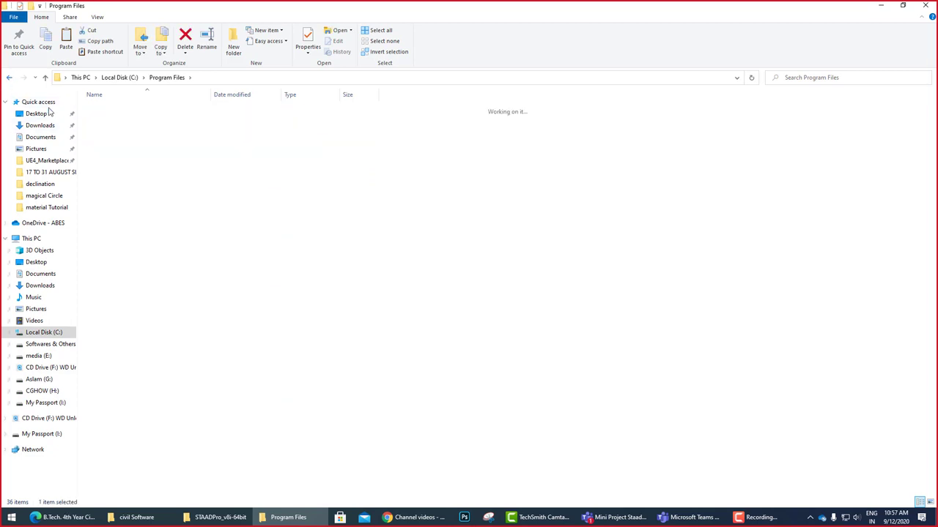
double_click(125, 170)
left_click(115, 173)
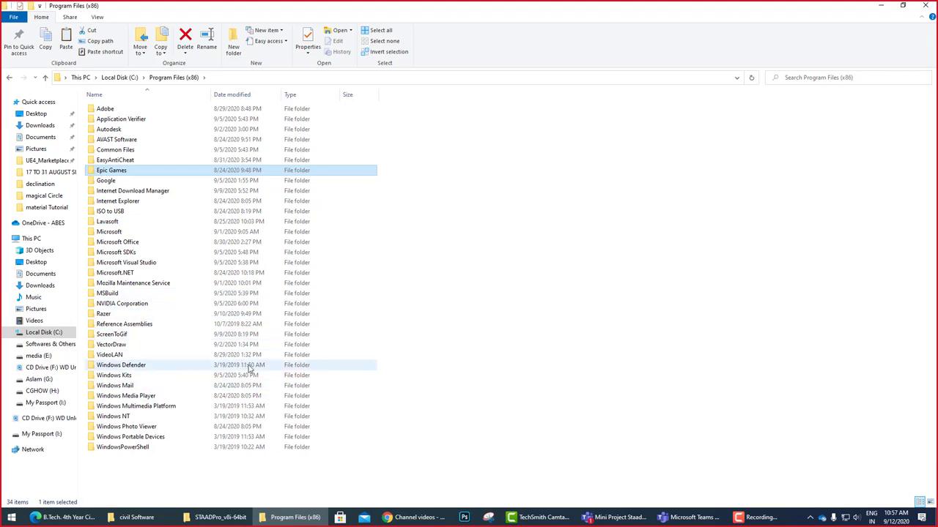
Search 'staa' and follow the STAAD.Pro shortcut to its SPro2007\STAAD target folder.
key("super")
type("staa")
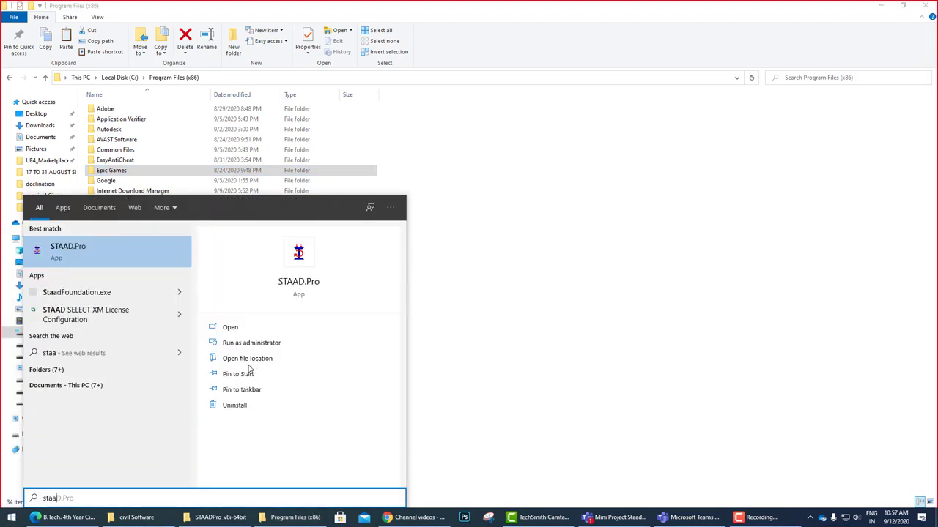
right_click(108, 260)
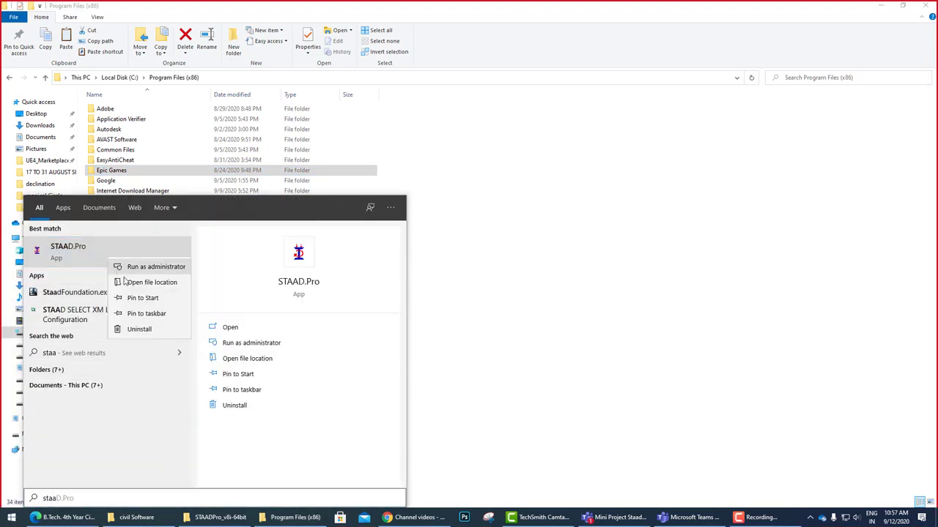
left_click(143, 283)
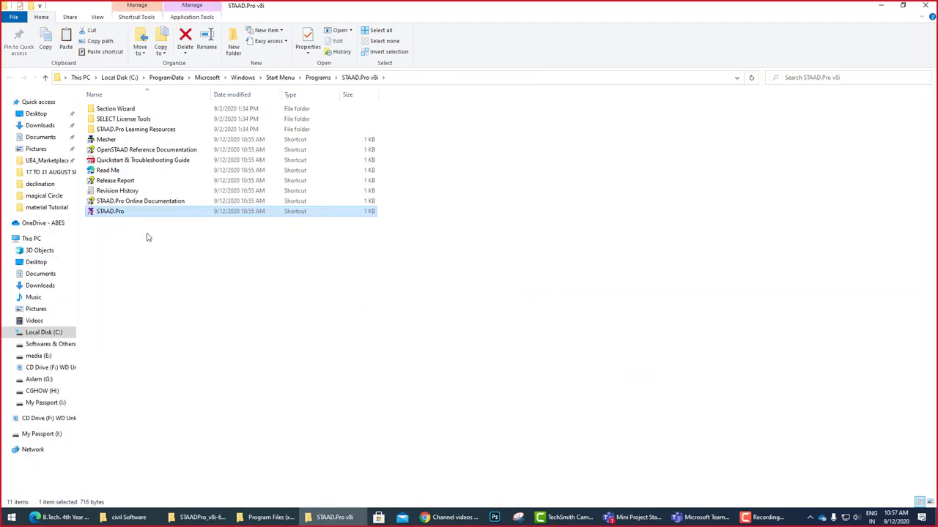
right_click(117, 217)
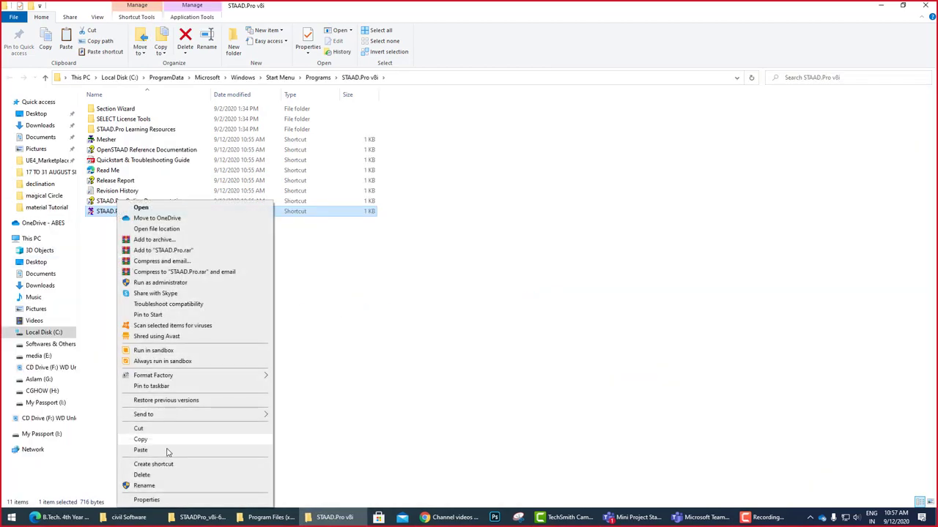
left_click(209, 230)
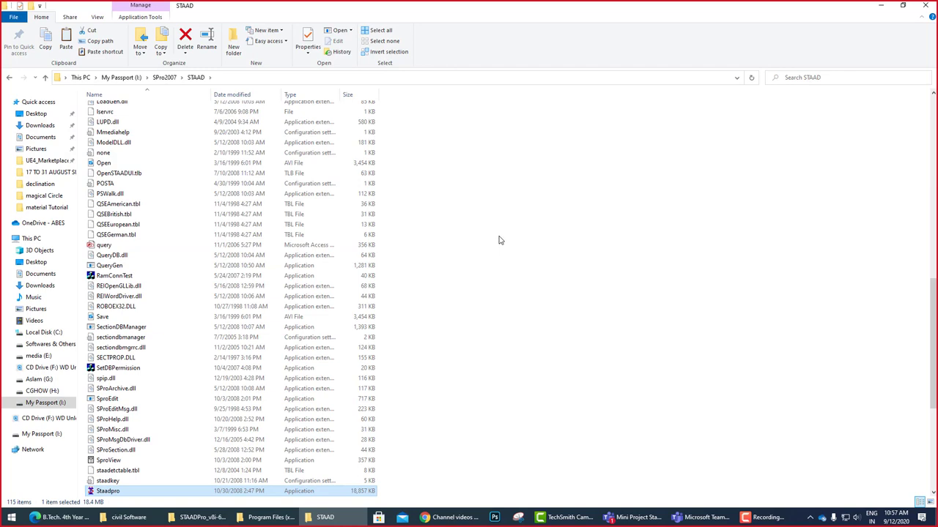
Scroll through the STAAD folder, then minimise the STAAD and Program Files (x86) windows.
scroll(501, 264, "down", 3)
scroll(491, 304, "down", 3)
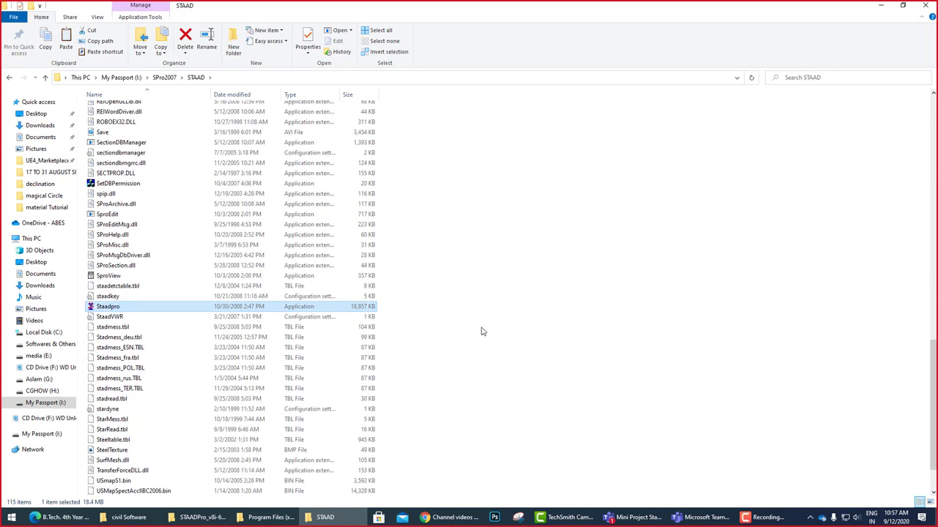
scroll(482, 333, "down", 2)
scroll(482, 335, "up", 12)
scroll(481, 336, "up", 12)
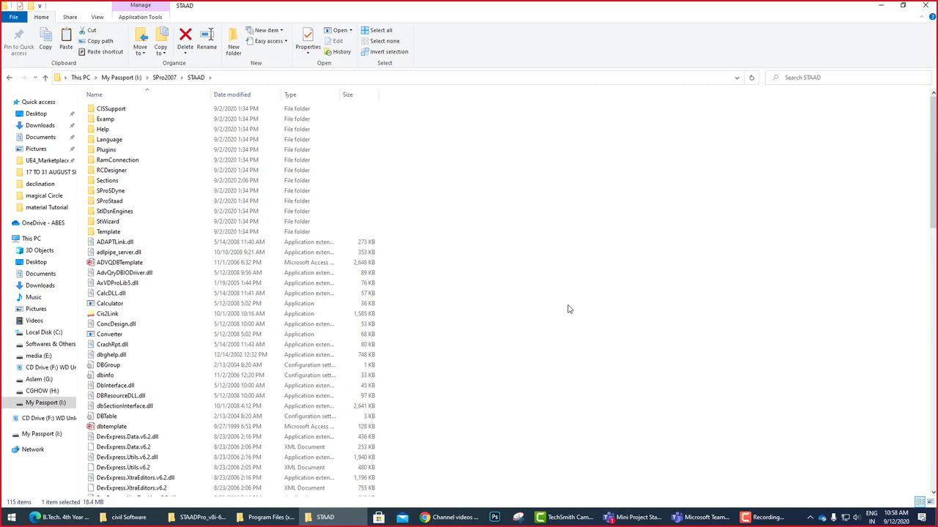
left_click(881, 6)
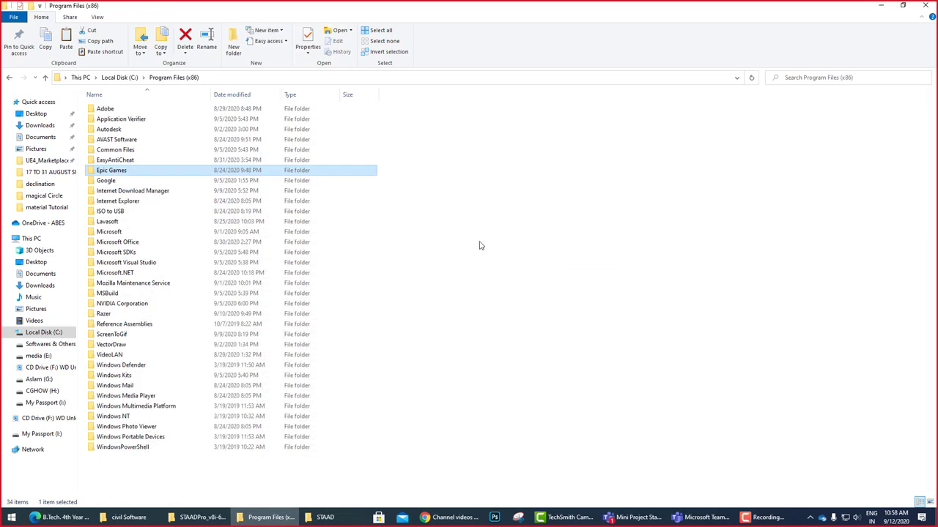
left_click(882, 6)
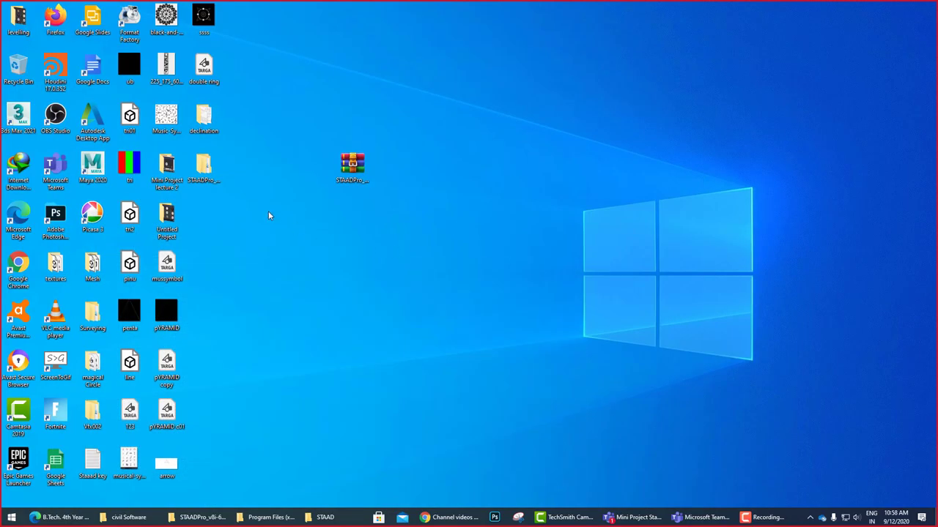
Open STAADPro > STAADPro_v8i-64bit > Staad V8i and launch setup.
double_click(203, 167)
left_click(128, 110)
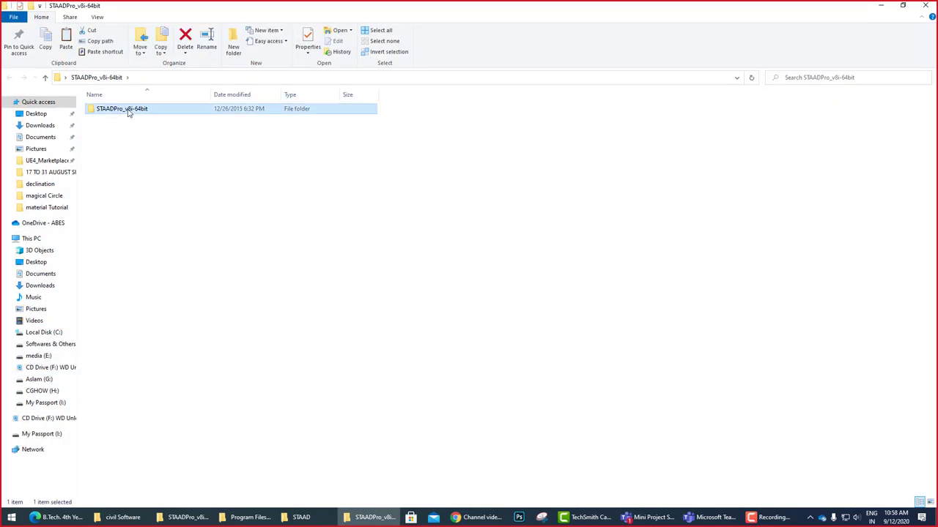
double_click(128, 110)
double_click(122, 140)
double_click(105, 140)
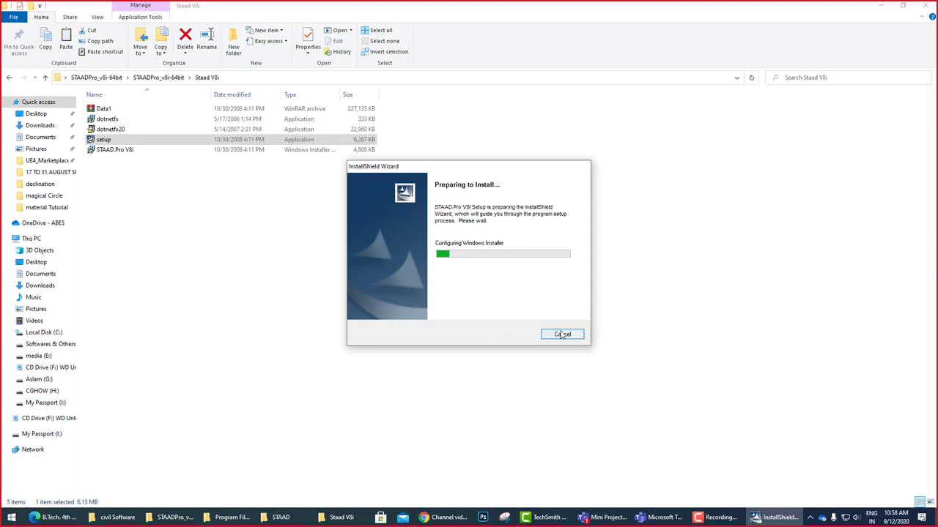
Run the Modify install, dismiss the write-permission and trial-licence warnings, and finish.
left_click(526, 341)
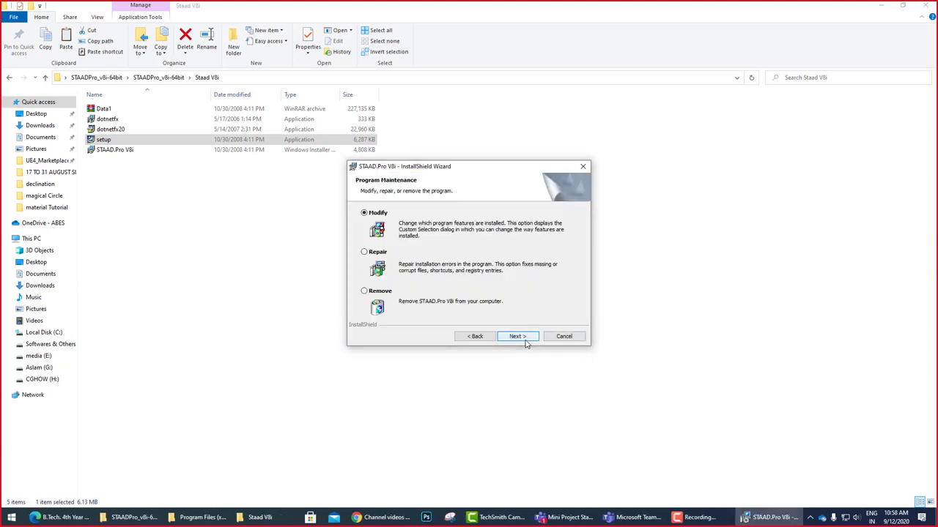
left_click(526, 342)
left_click(381, 225)
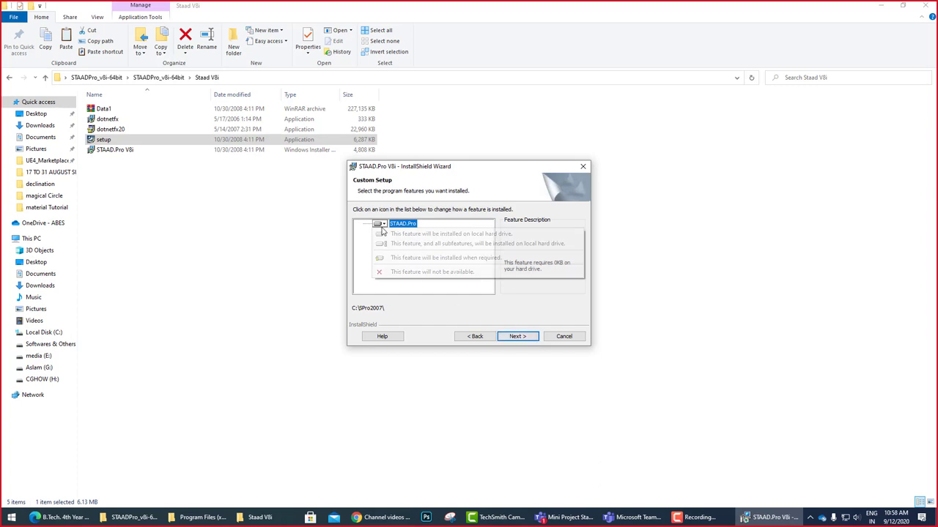
left_click(357, 255)
left_click(517, 336)
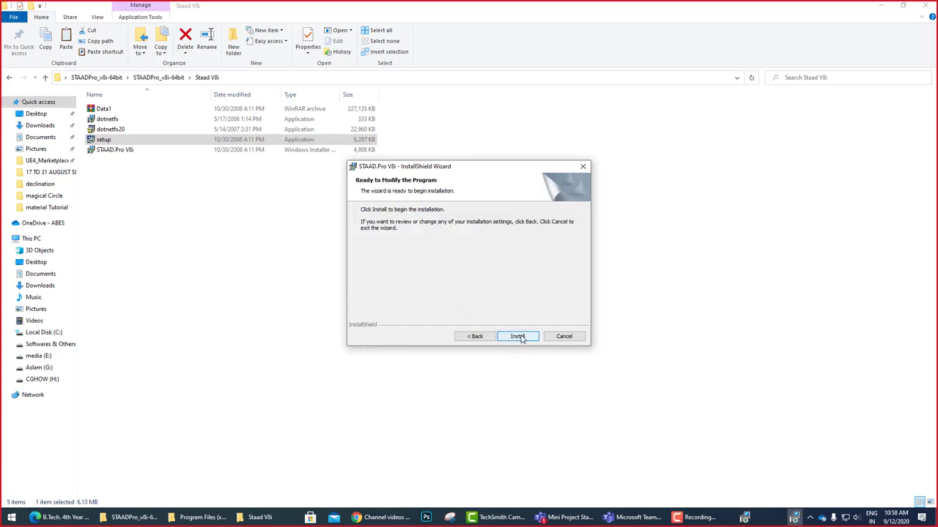
left_click(519, 337)
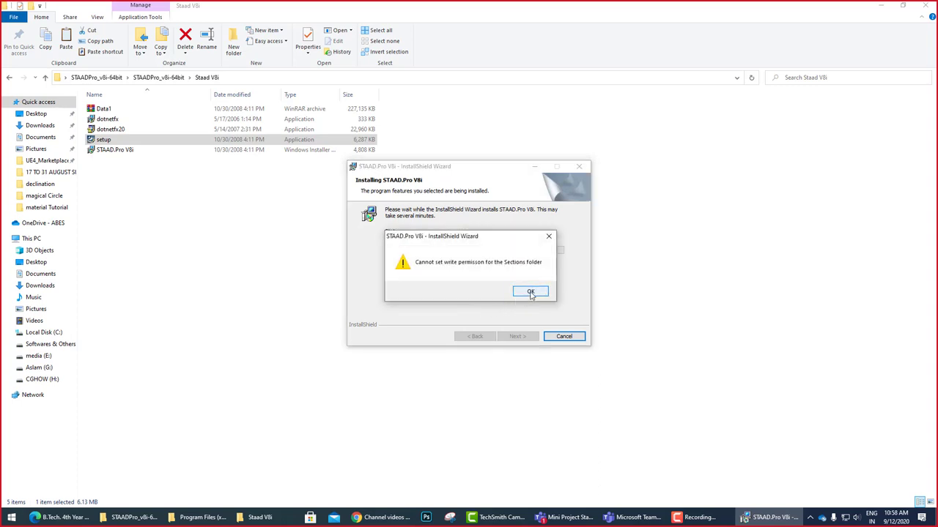
left_click(531, 292)
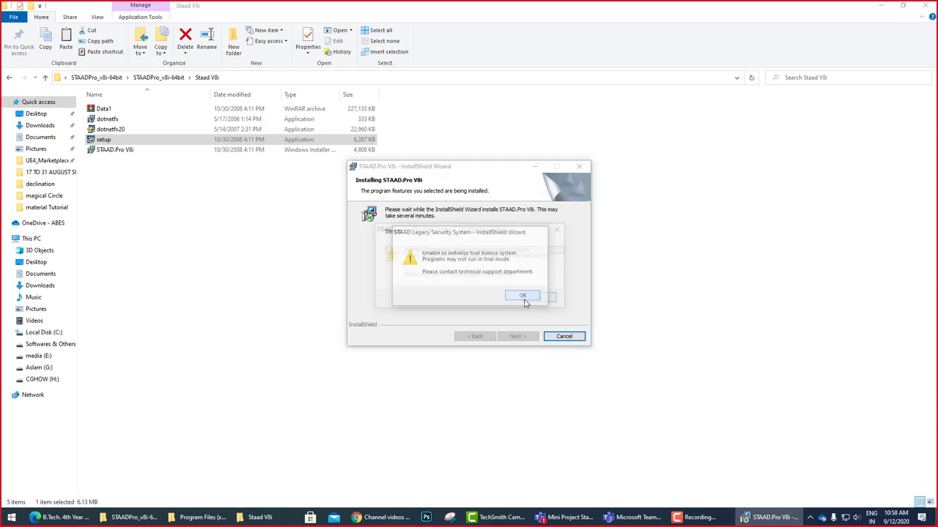
left_click(527, 301)
left_click(524, 336)
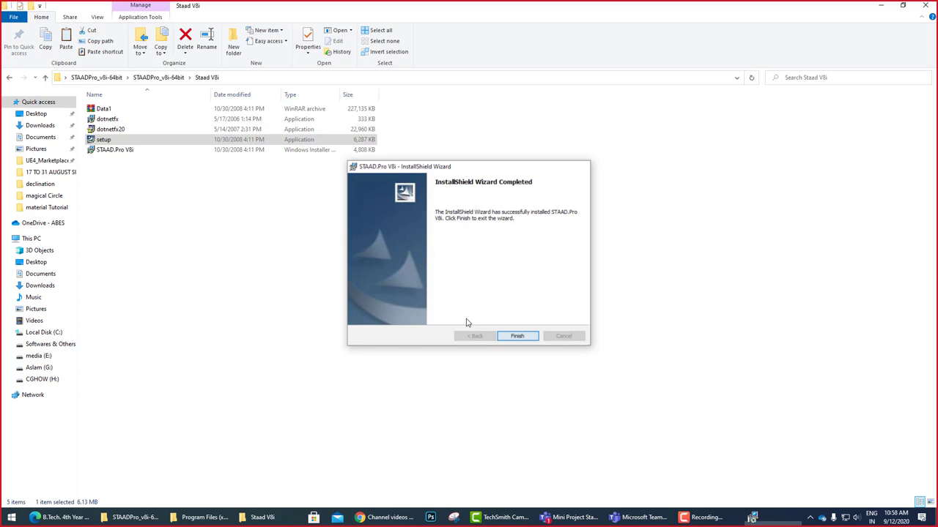
Rerun setup as administrator and take the Modify pass through to installation.
right_click(102, 144)
left_click(147, 154)
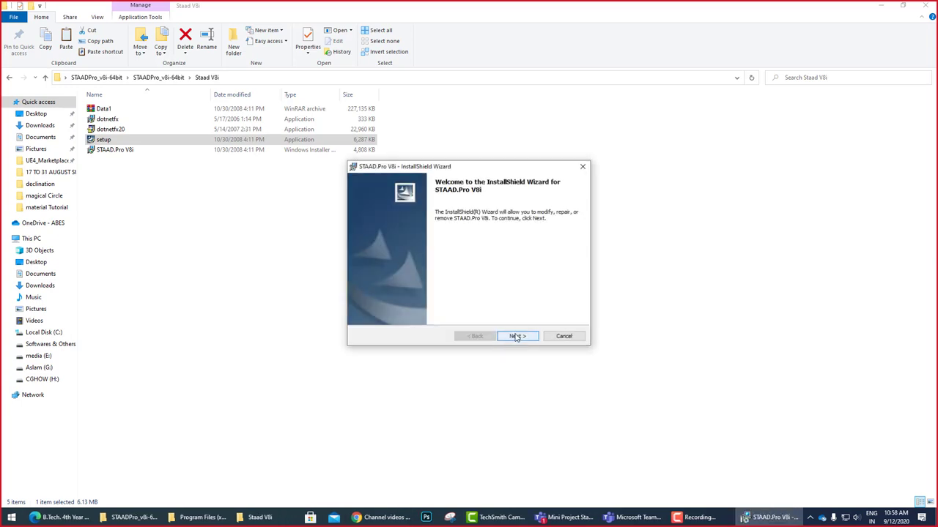
left_click(516, 337)
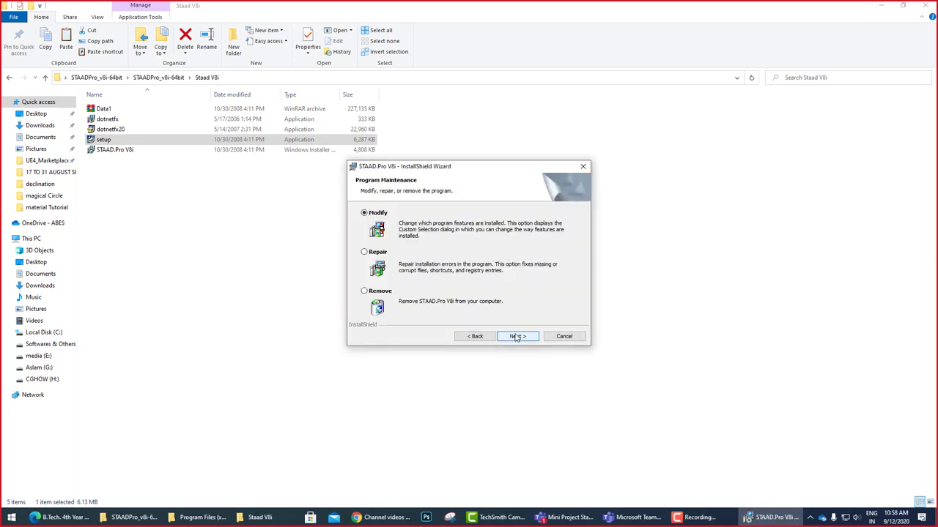
left_click(516, 337)
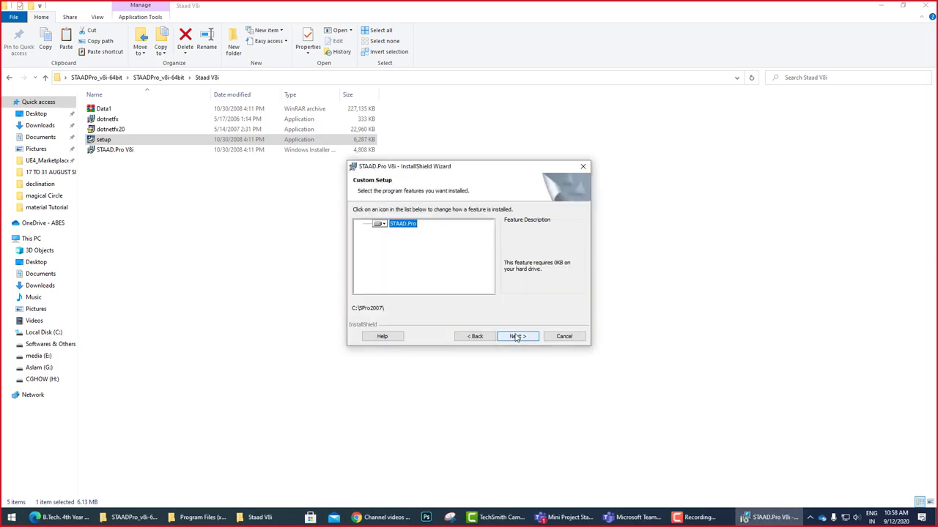
left_click(516, 337)
left_click(517, 337)
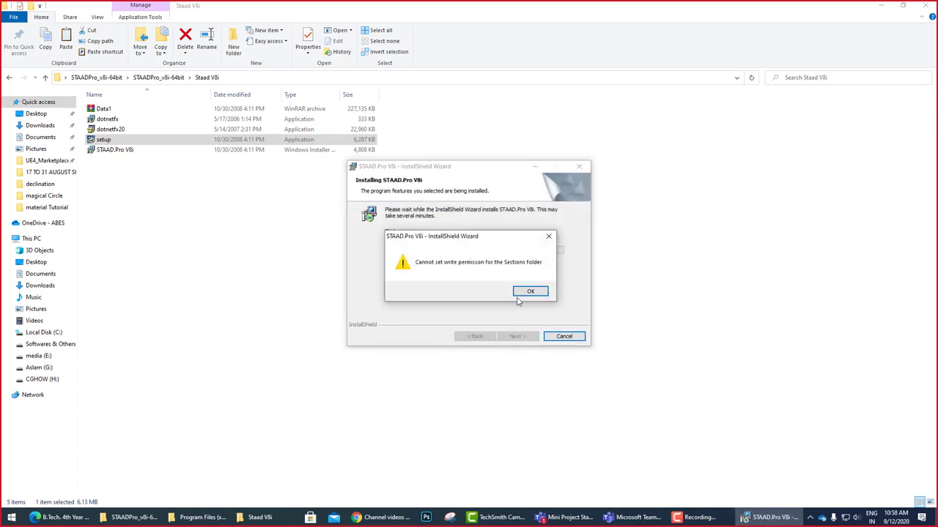
Dismiss the write-permission and trial-licence warnings, then close the finished installer.
left_click(520, 293)
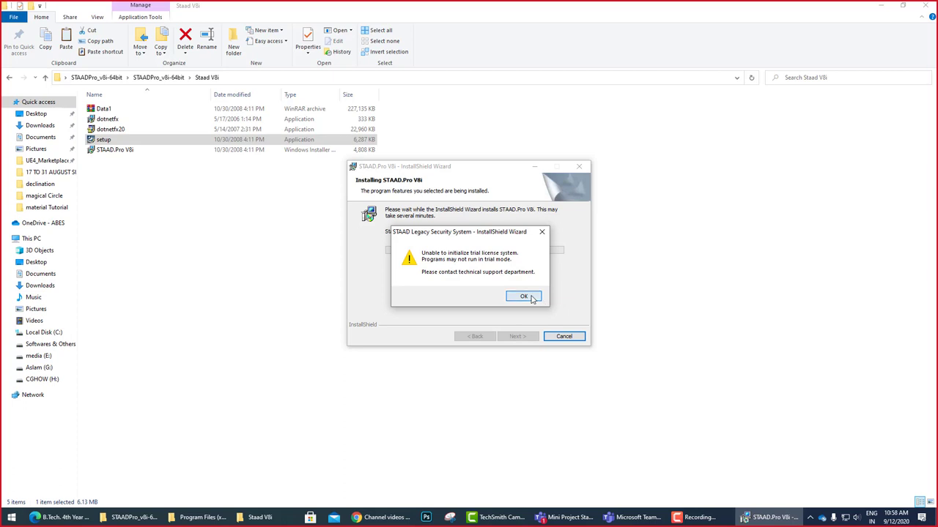
left_click(522, 296)
left_click(539, 297)
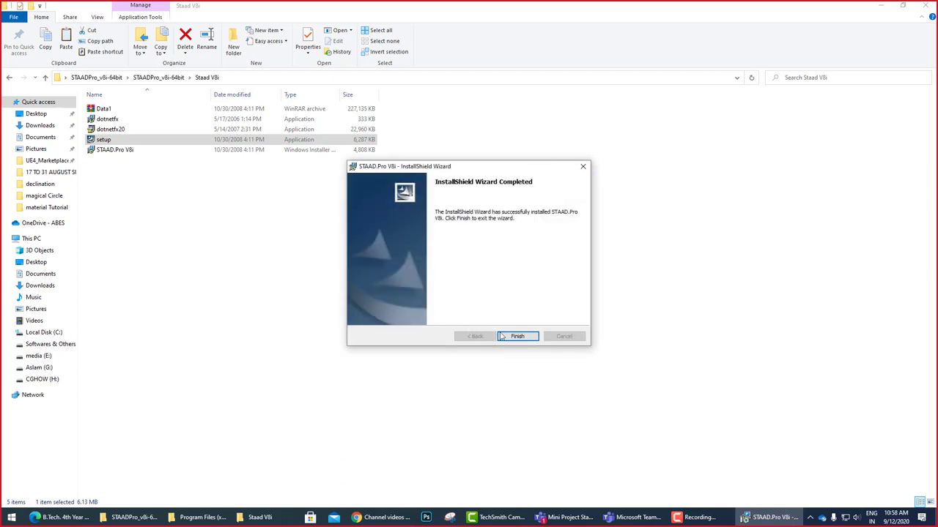
left_click(502, 336)
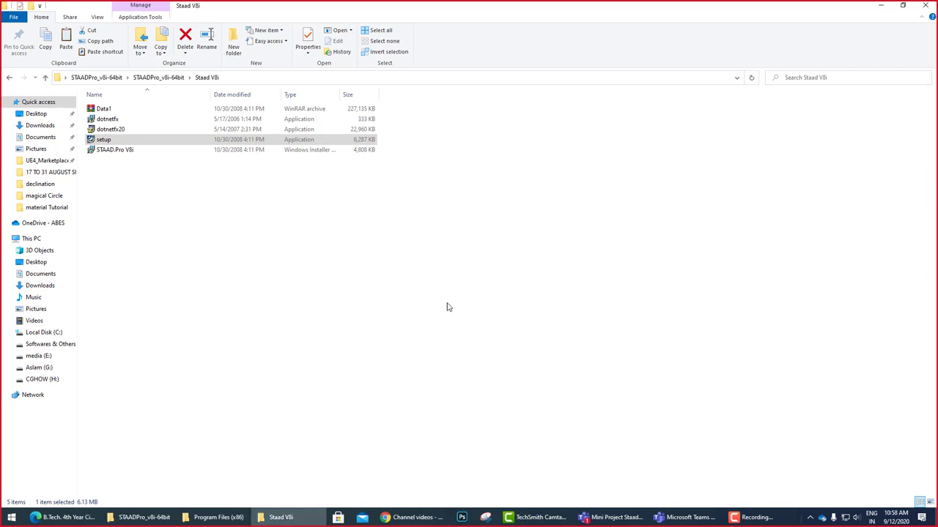
Navigate into the SELECTSeries 4 package's Bentley STAAD Pro V8i Setup folder.
left_click(163, 79)
double_click(146, 108)
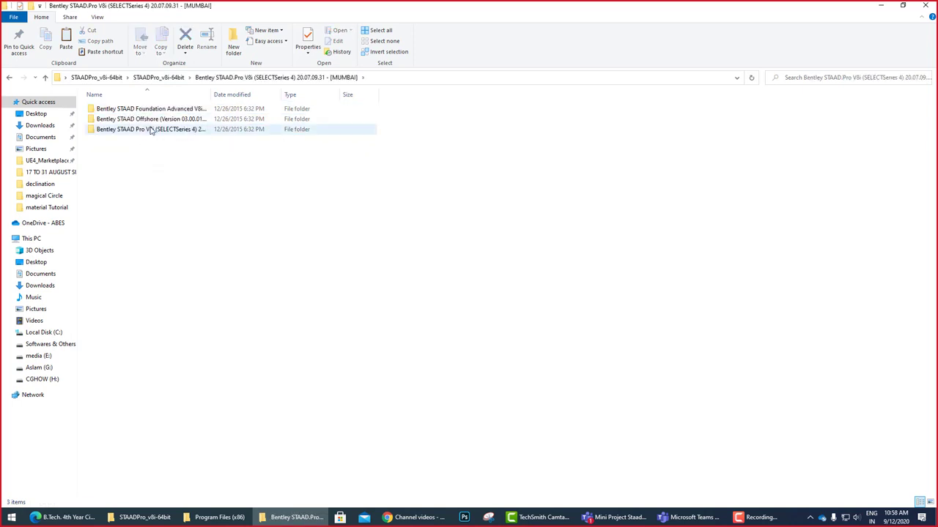
left_click_drag(297, 108, 303, 109)
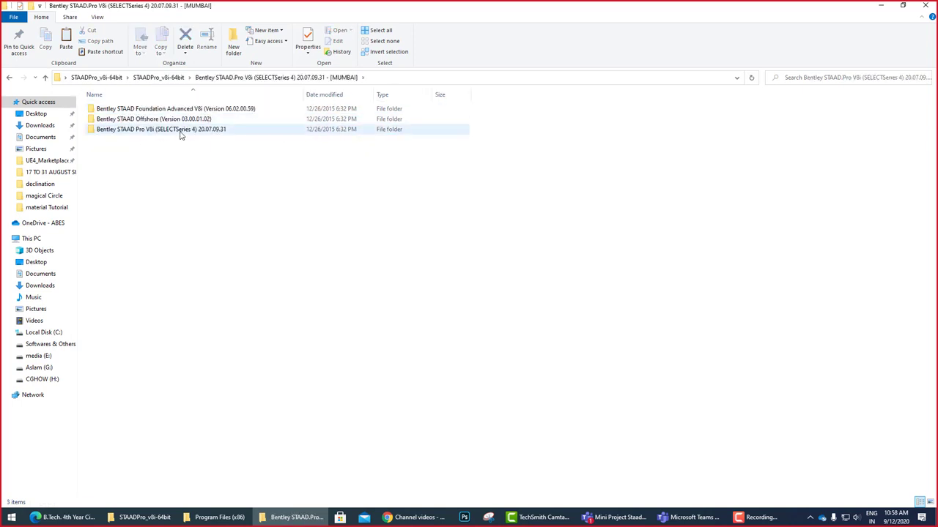
double_click(168, 130)
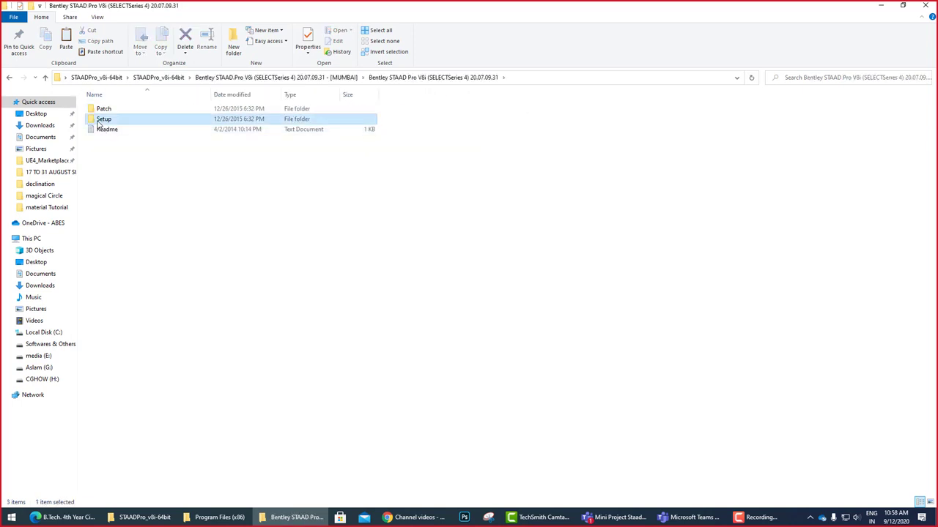
double_click(110, 119)
Run stpst20070931en and let it extract past the warning.
double_click(118, 119)
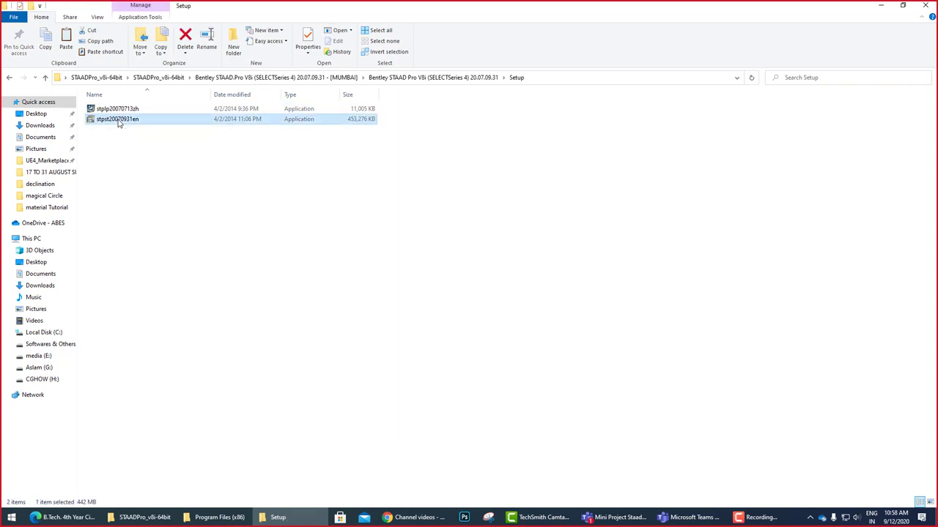
left_click(464, 297)
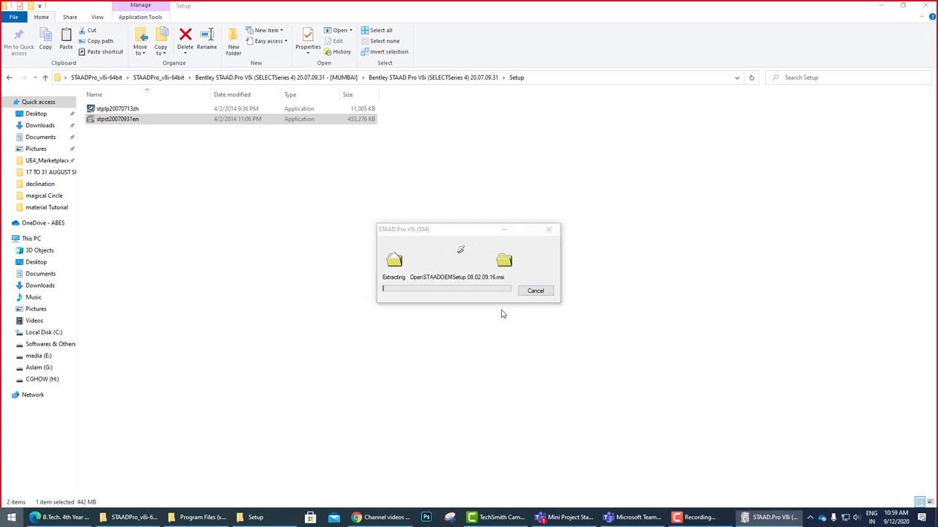
key("super")
Close the 'staa' Start search and begin installing the listed STAAD.Pro SS4 packages.
type("staa")
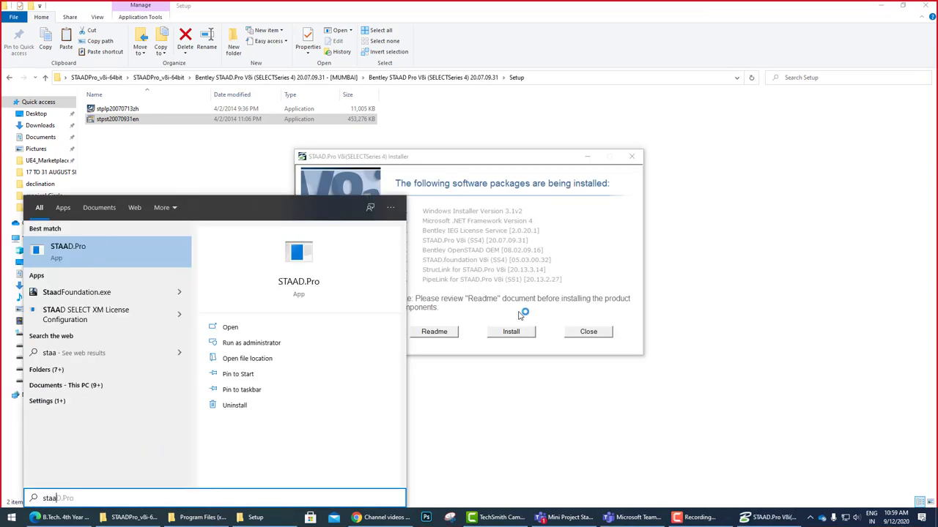
left_click(589, 333)
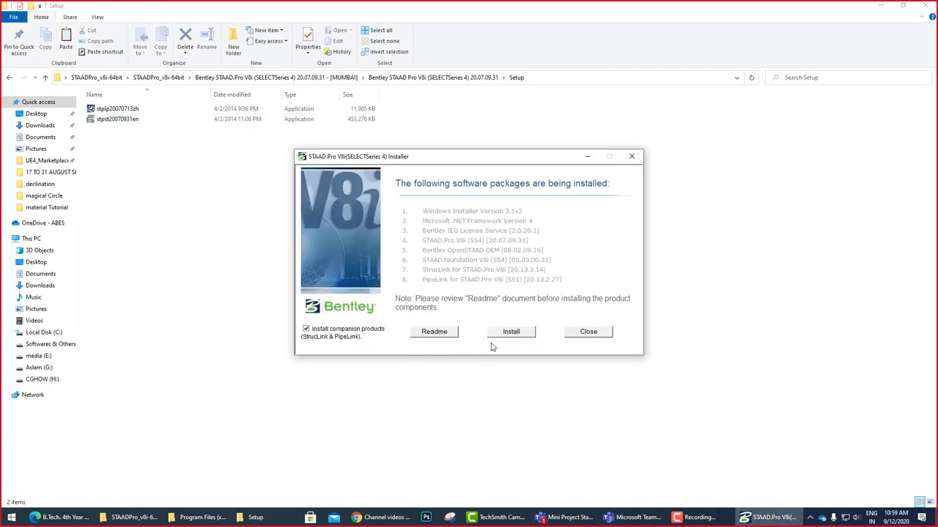
left_click(512, 333)
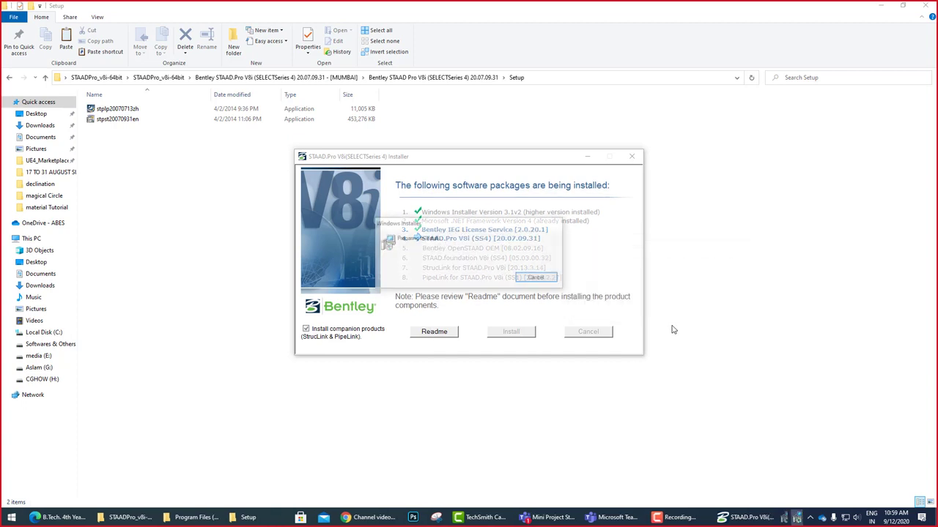
Accept the licence agreement and keep the default C:\SProV8i\ destination folder.
left_click(517, 337)
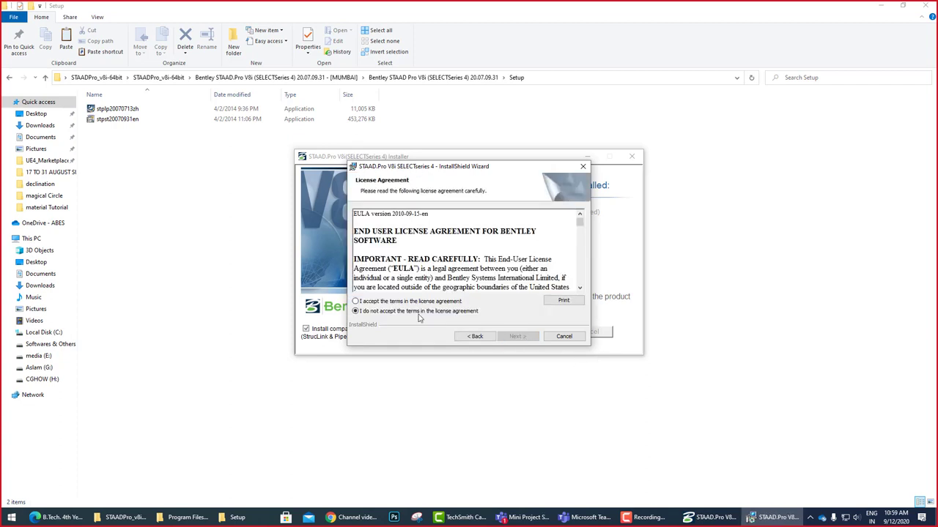
left_click(403, 301)
left_click(517, 337)
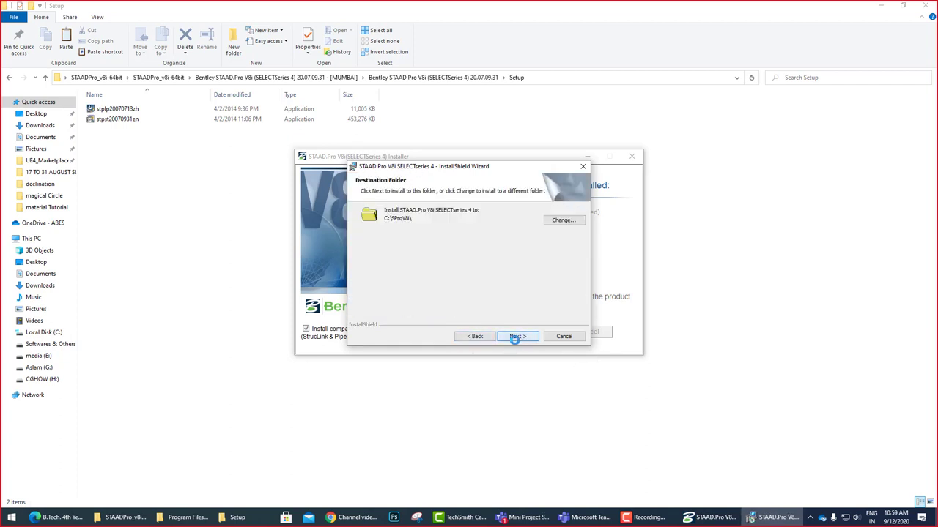
left_click(518, 337)
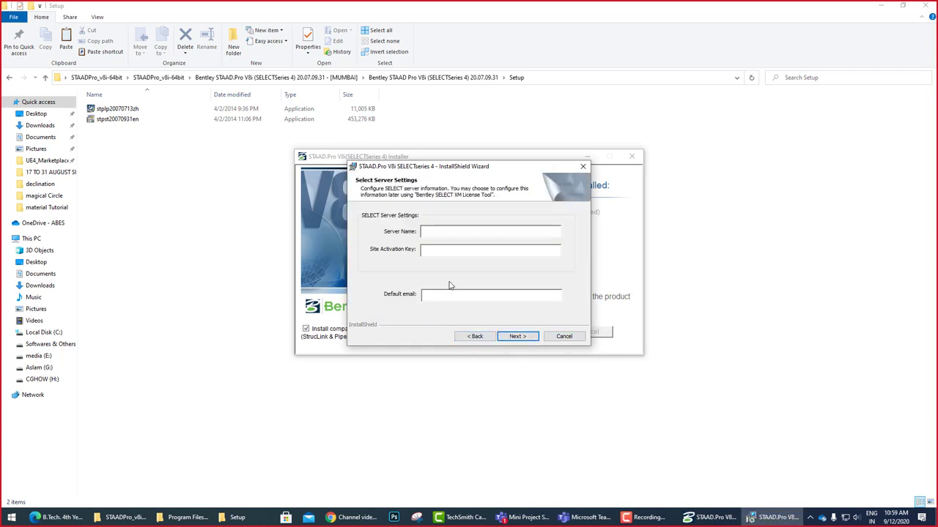
Skip server settings, keep customer information and Metric units, and begin installing.
left_click(441, 249)
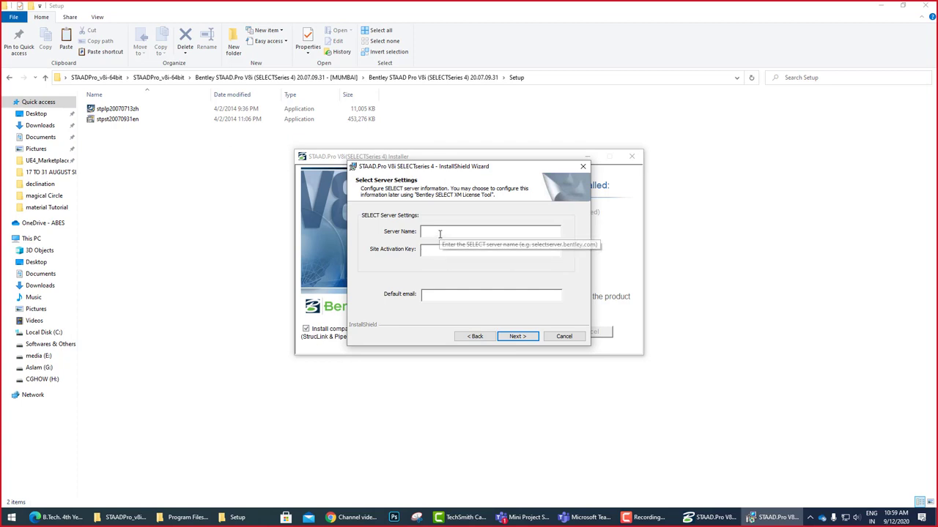
left_click(518, 337)
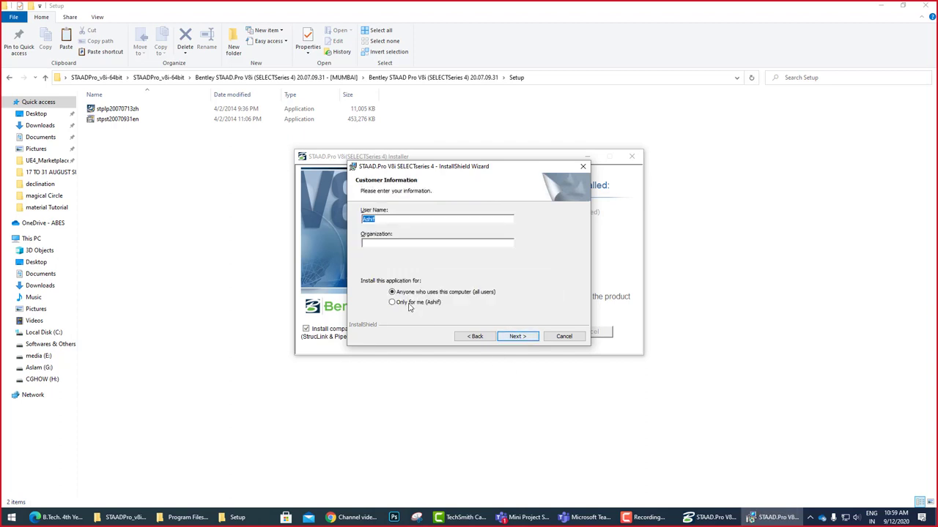
left_click(521, 338)
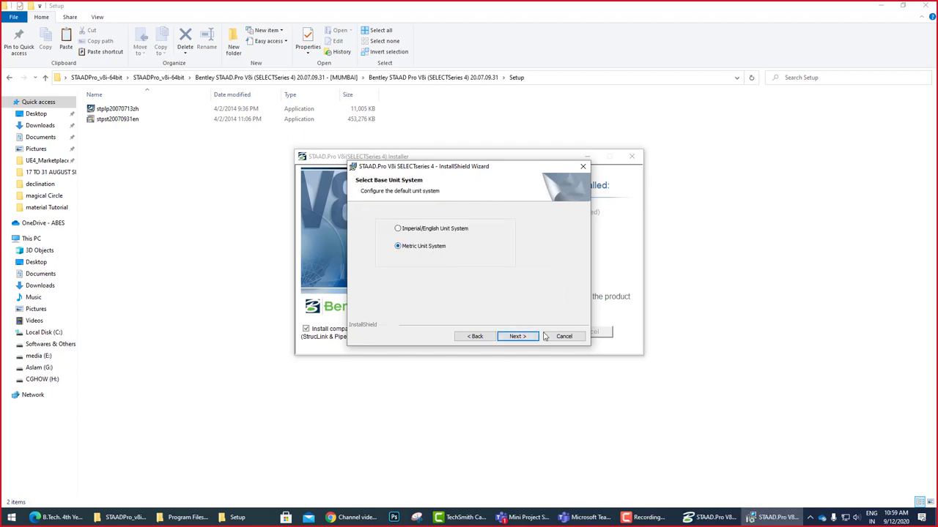
left_click(529, 338)
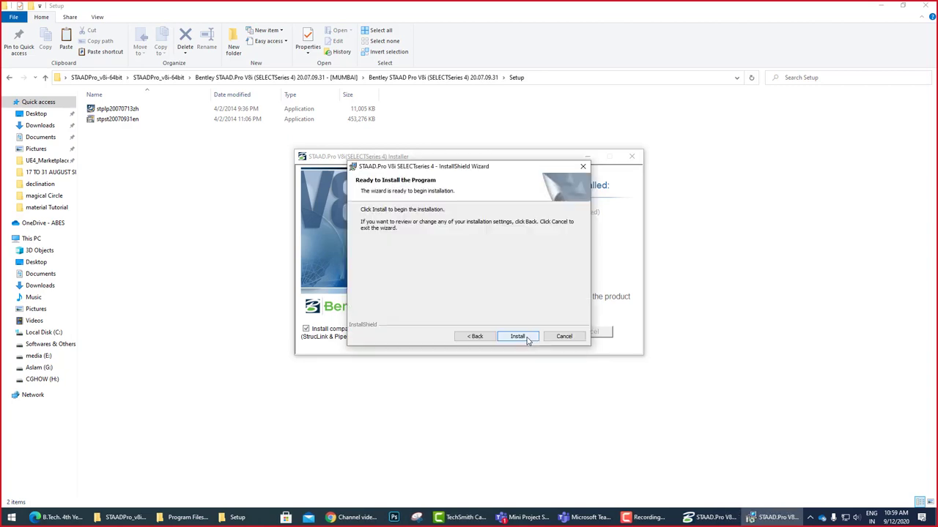
left_click(528, 339)
Dismiss the installer warning and three error 1905 messages, then close the completed wizard.
left_click(506, 314)
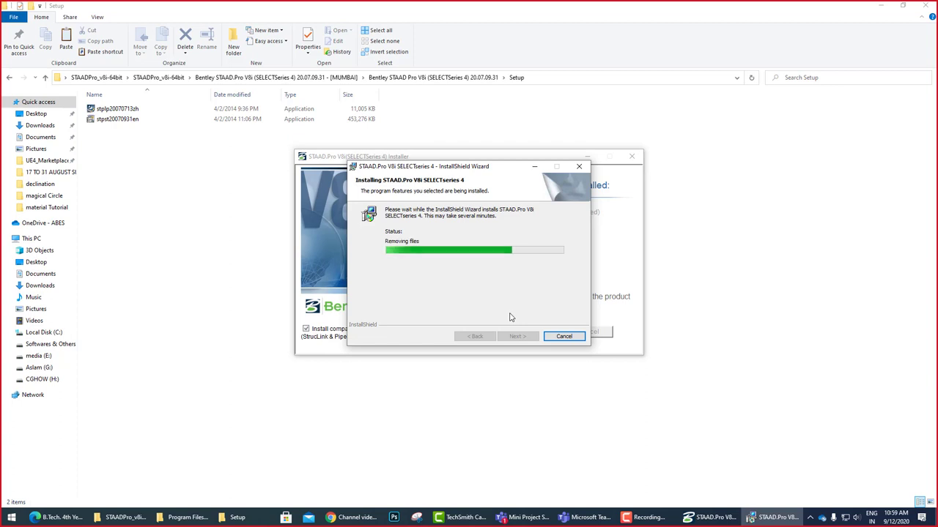
left_click(469, 281)
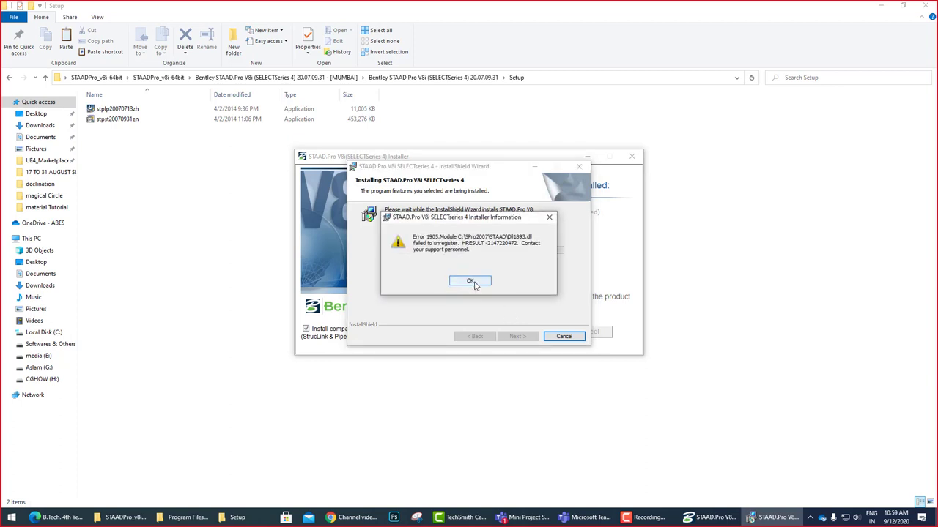
left_click(470, 281)
left_click(470, 281)
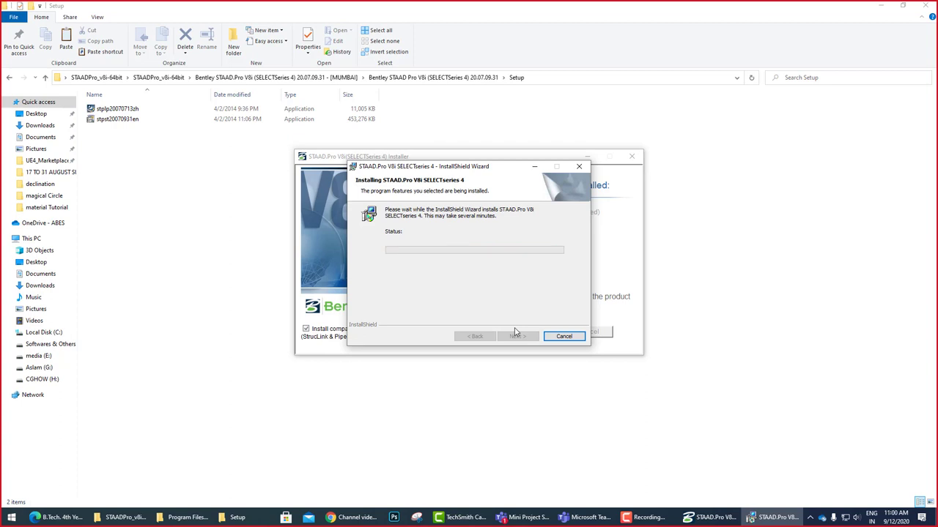
left_click(535, 305)
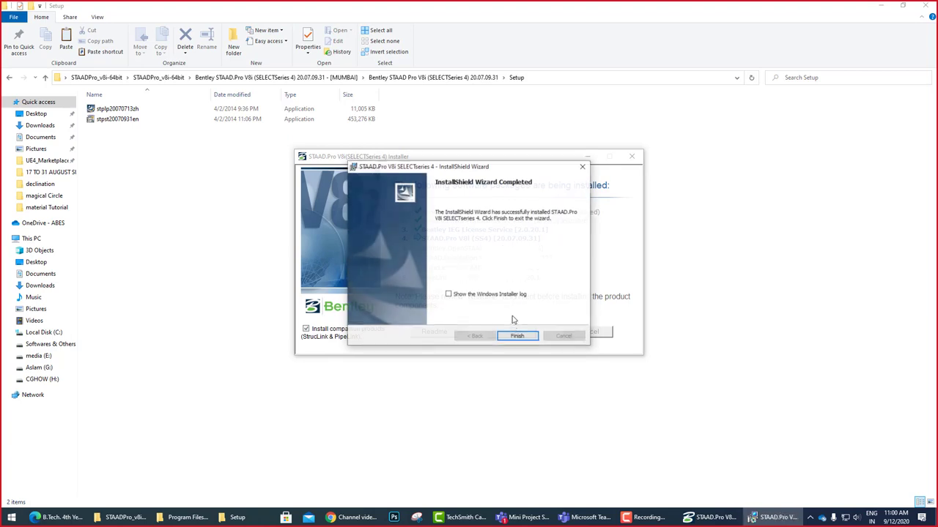
left_click(517, 335)
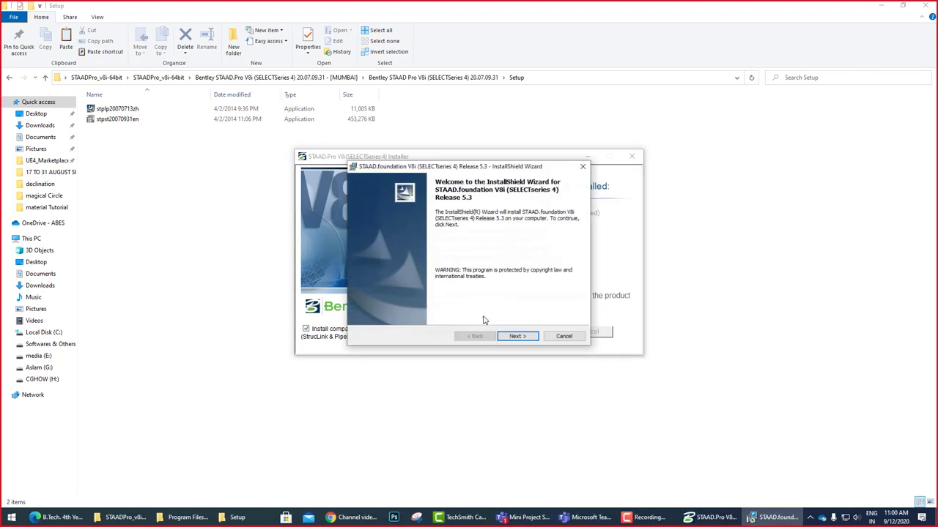
Install STAAD.foundation V8i Release 5.3 with default settings, then close its wizard and the package installer.
left_click(518, 335)
left_click(444, 303)
left_click(517, 337)
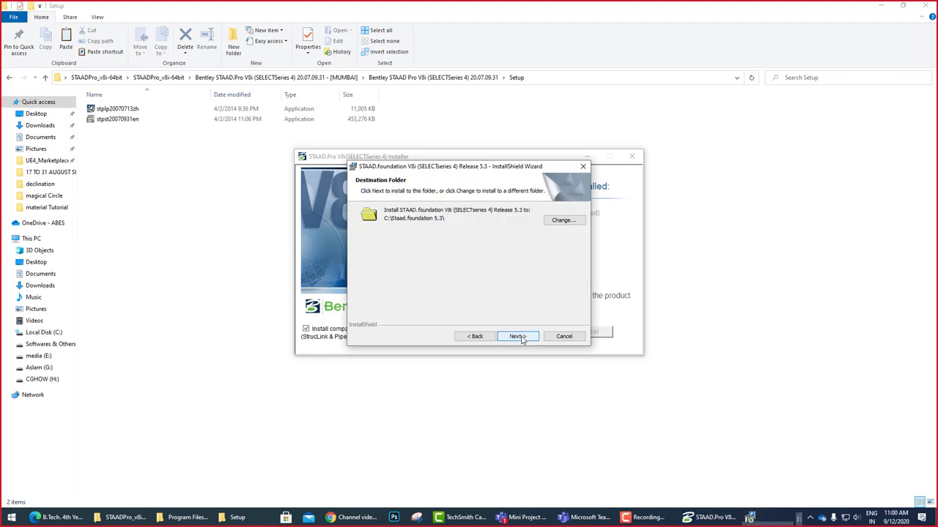
left_click(522, 339)
left_click(521, 339)
left_click(522, 339)
left_click(522, 340)
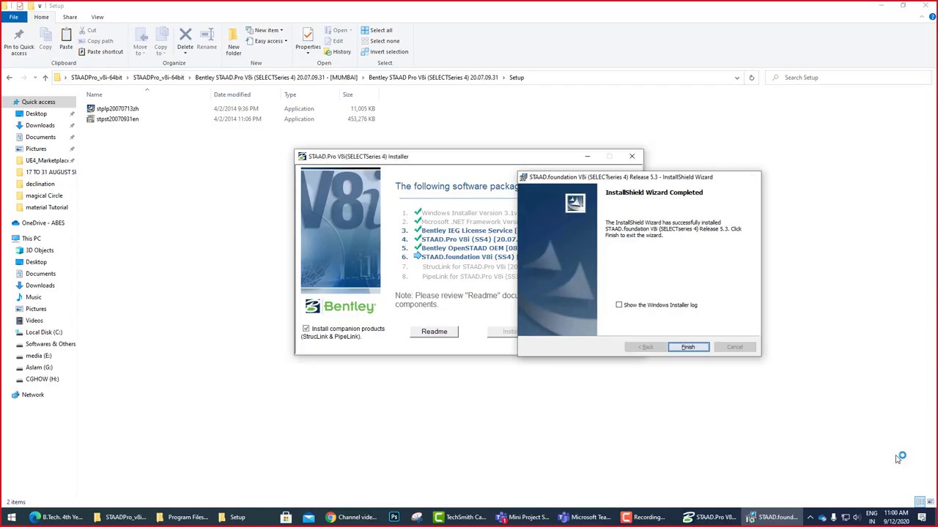
left_click(688, 346)
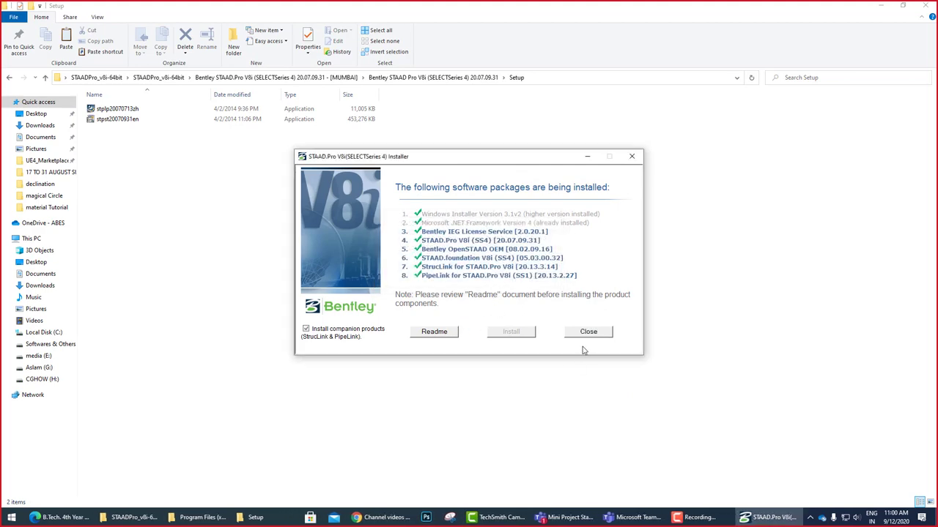
left_click(587, 333)
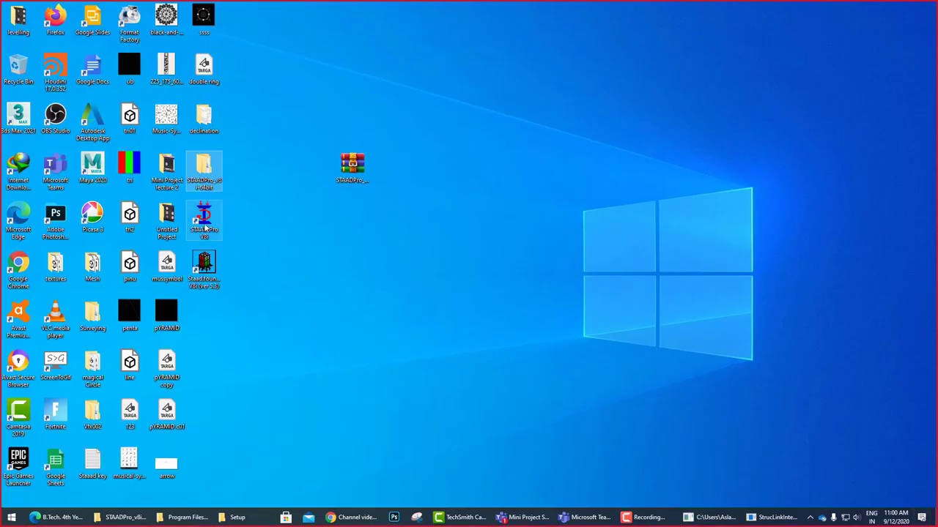
Launch STAAD.Pro V8i from the desktop and acknowledge the 5-day trial notice.
double_click(206, 229)
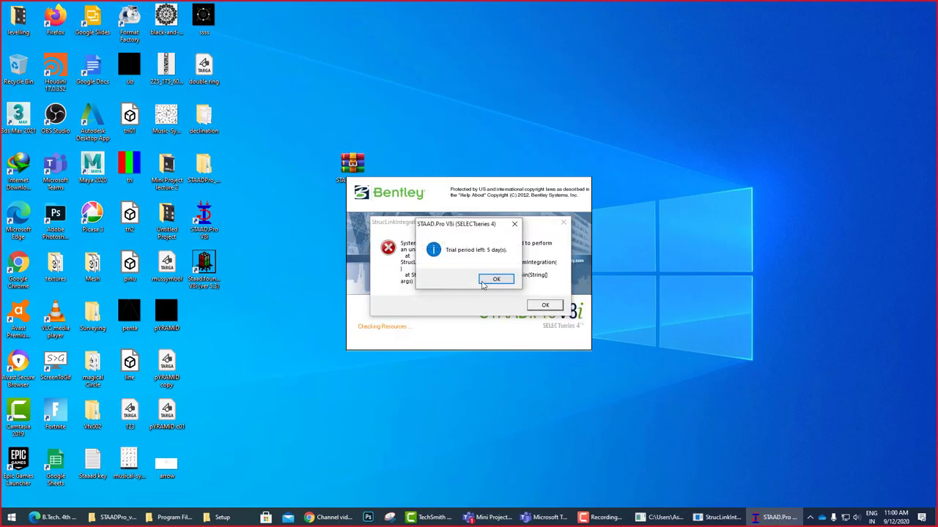
left_click(482, 283)
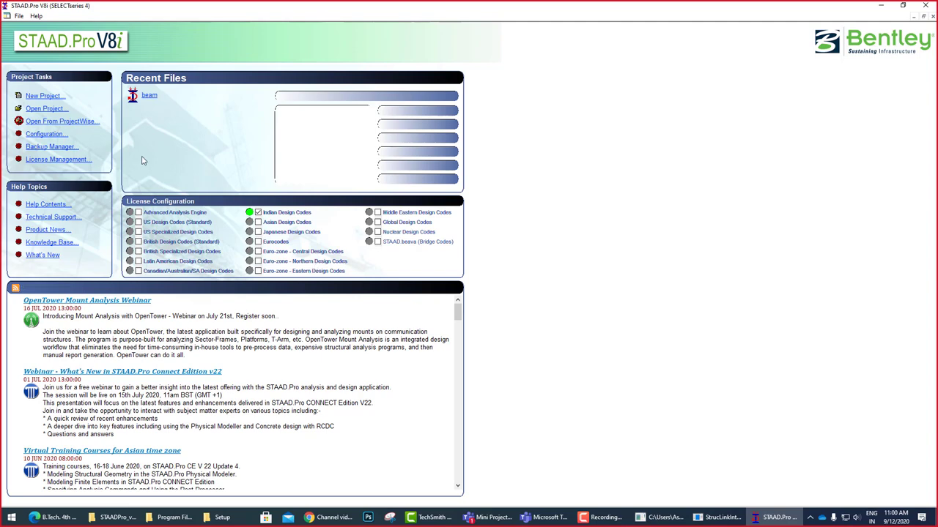
Check the licence checkout and activation status in the License Management Tool.
left_click(57, 159)
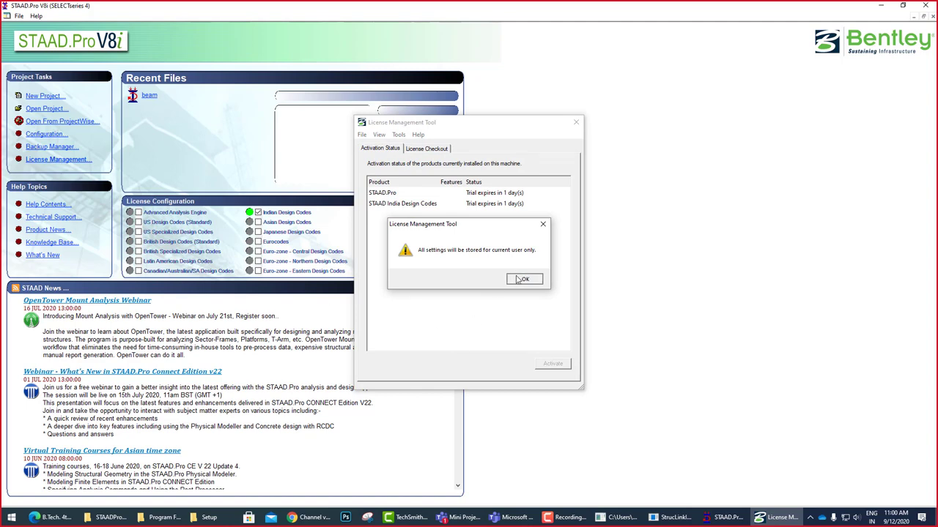
left_click(524, 280)
left_click(429, 150)
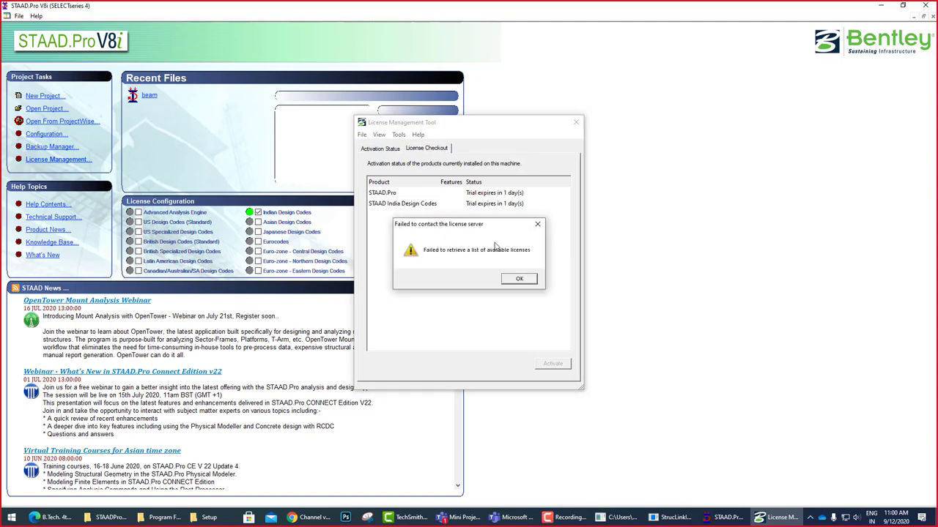
left_click(518, 278)
left_click(385, 150)
left_click(398, 135)
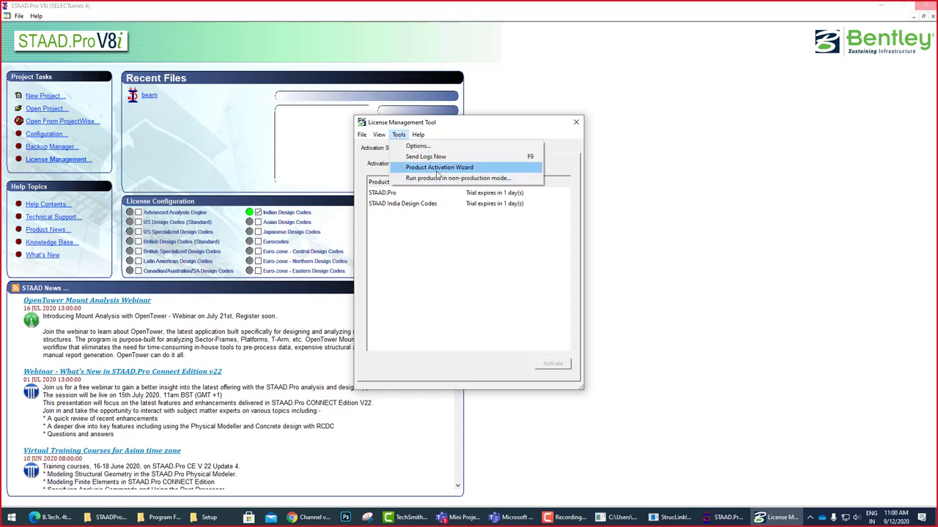
Start the Product Activation Wizard, cancel it at server settings, and close the licensing window.
left_click(437, 170)
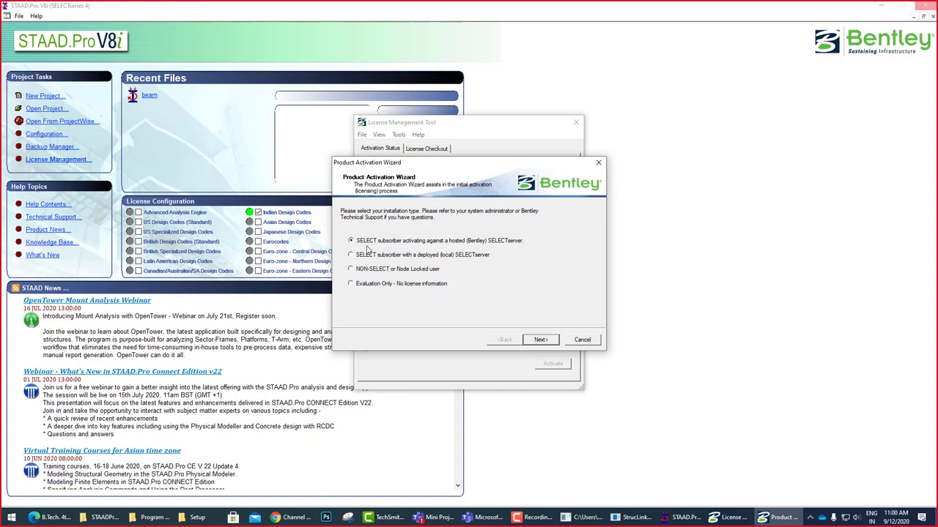
left_click(540, 340)
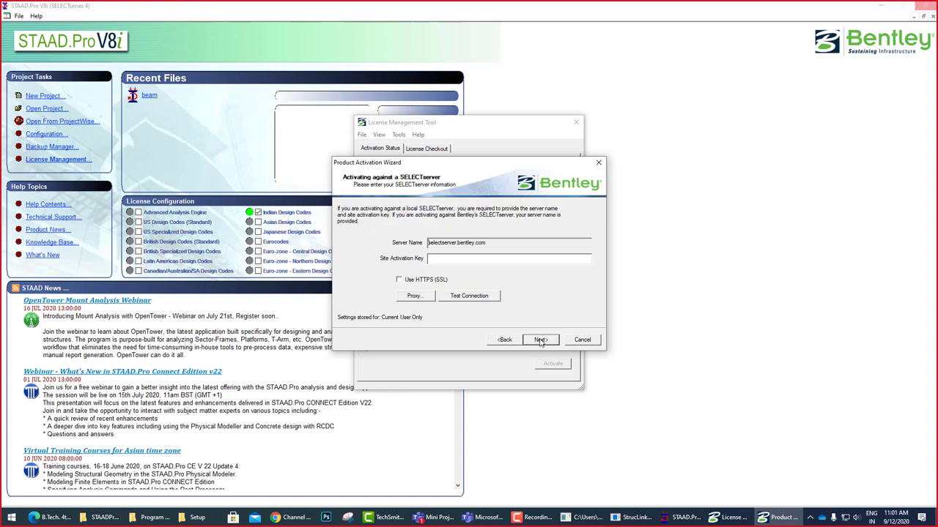
left_click_drag(457, 240, 411, 242)
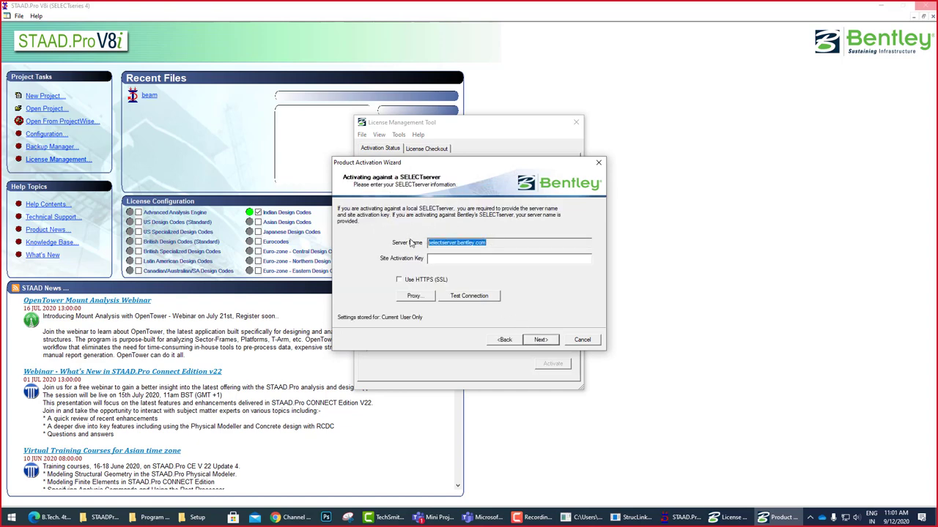
mouse_move(501, 226)
left_mouse_down()
mouse_move(515, 263)
mouse_move(558, 258)
left_mouse_up()
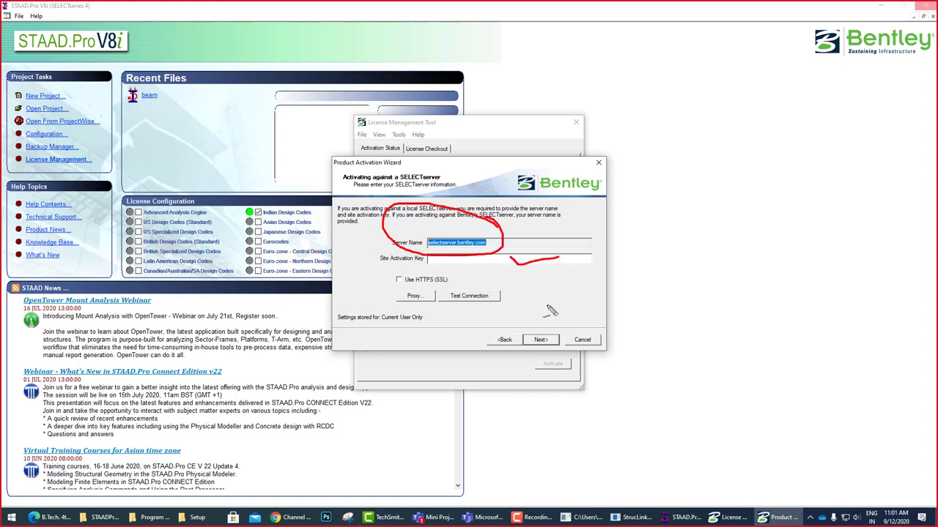
left_click(540, 340)
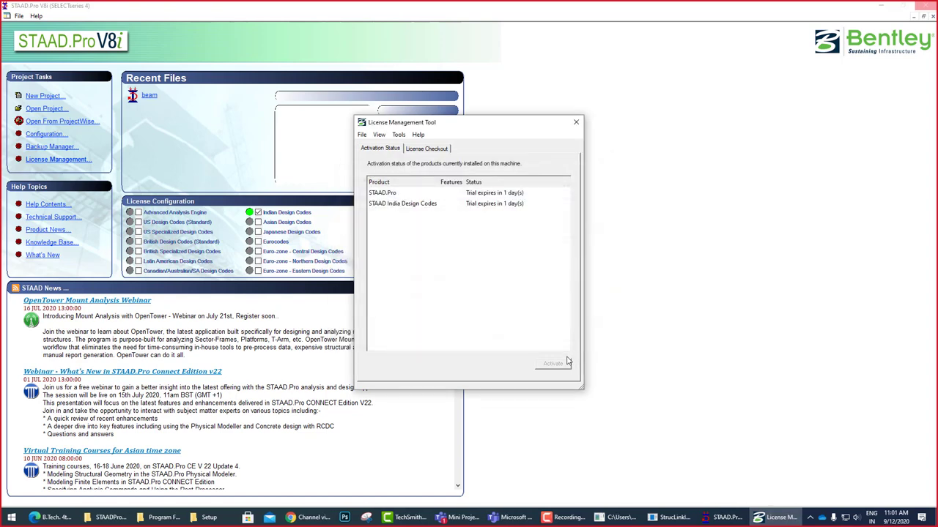
left_click(573, 123)
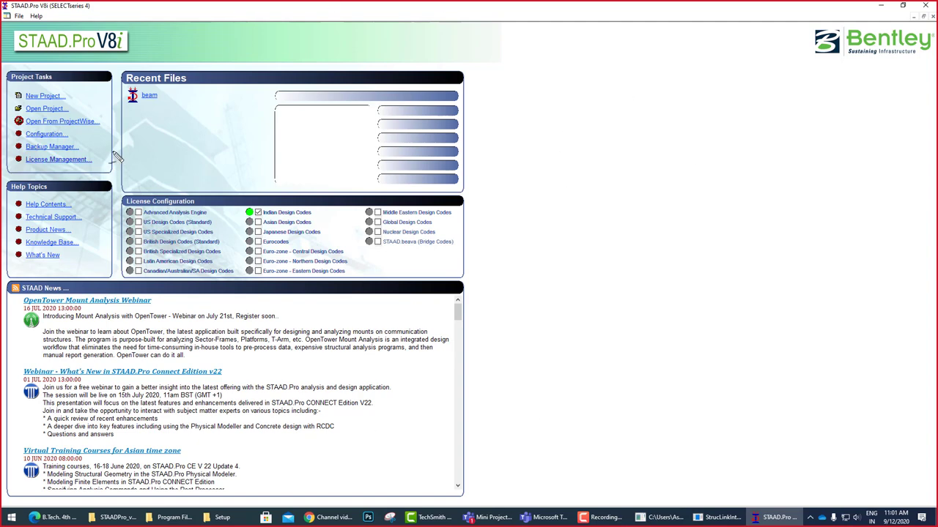
mouse_move(111, 147)
left_mouse_down()
mouse_move(113, 177)
mouse_move(172, 171)
left_mouse_up()
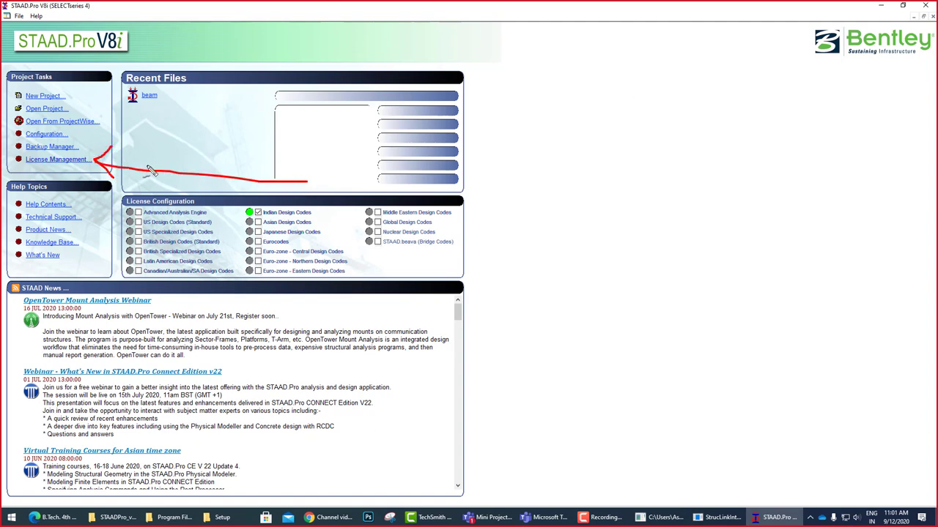
left_click(67, 160)
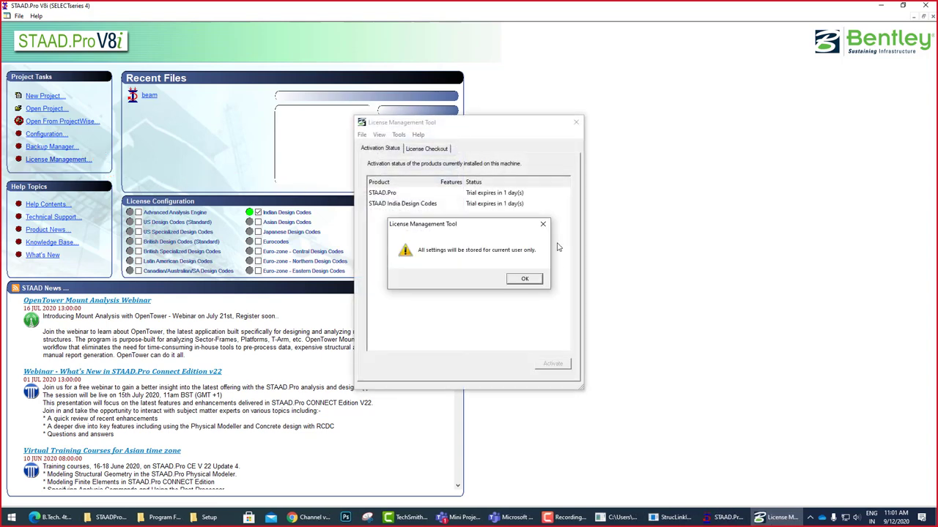
left_click(524, 281)
left_click(400, 136)
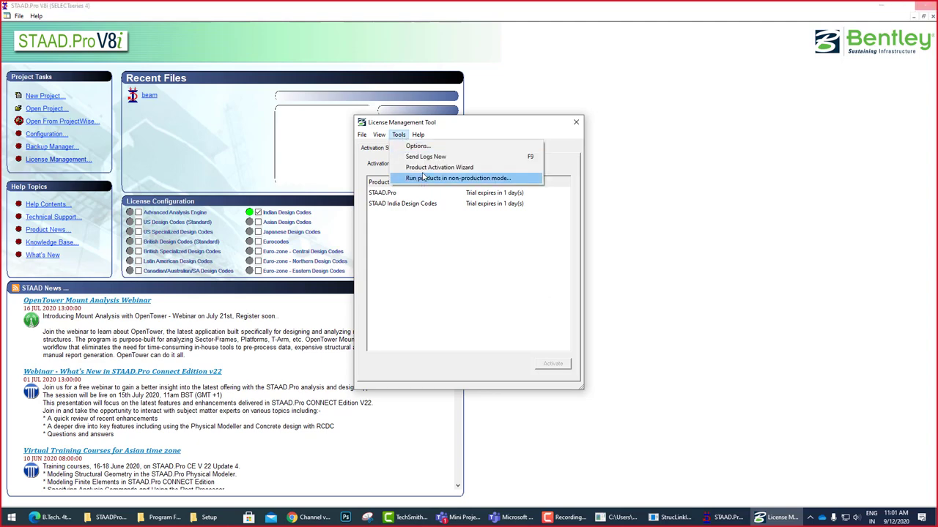
left_click(424, 168)
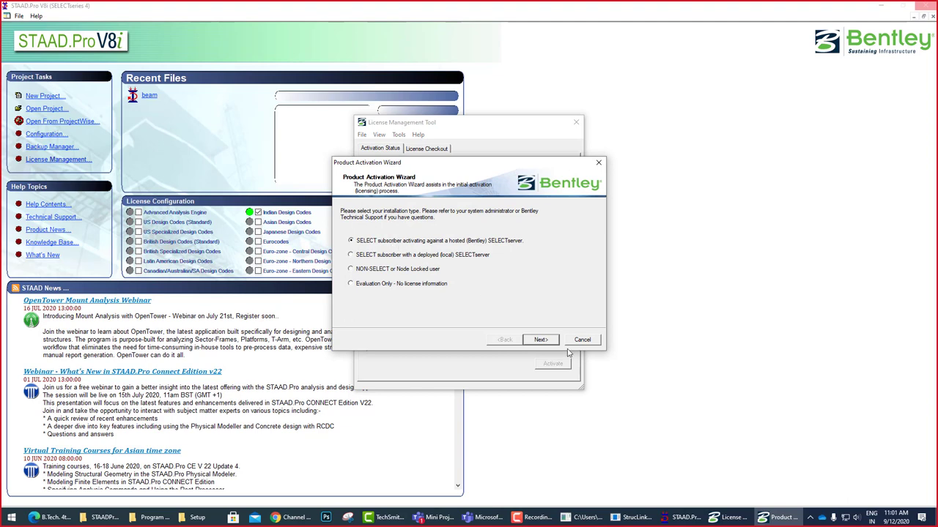
left_click(539, 340)
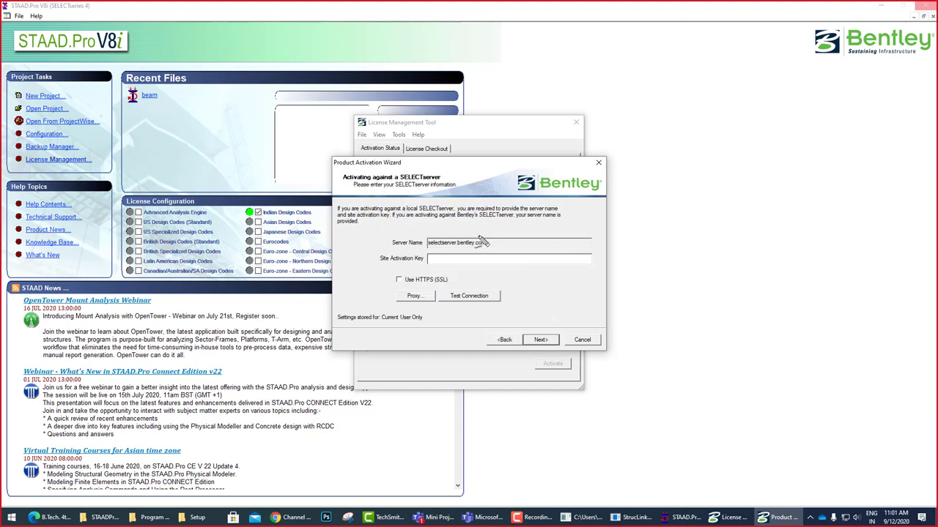
mouse_move(484, 236)
left_mouse_down()
mouse_move(480, 256)
mouse_move(386, 216)
left_mouse_up()
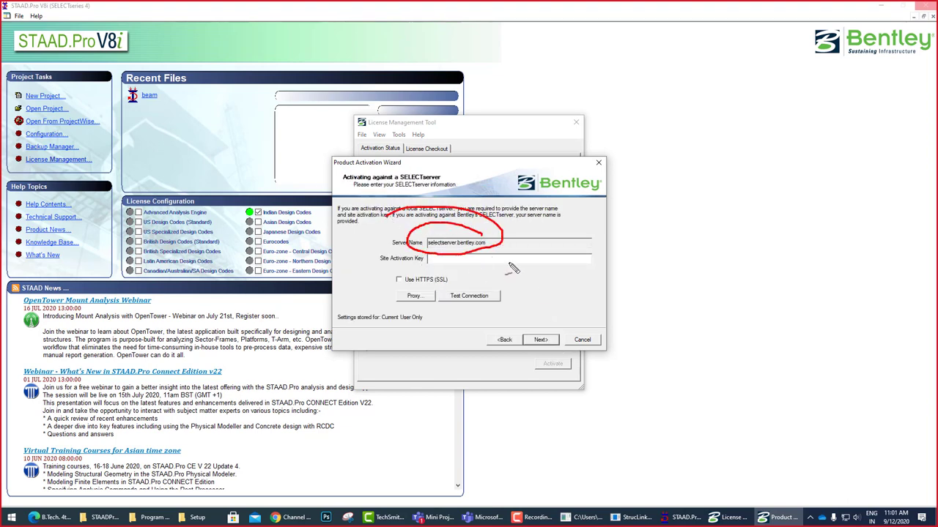
mouse_move(509, 258)
left_mouse_down()
mouse_move(529, 261)
mouse_move(568, 238)
left_mouse_up()
key("Escape")
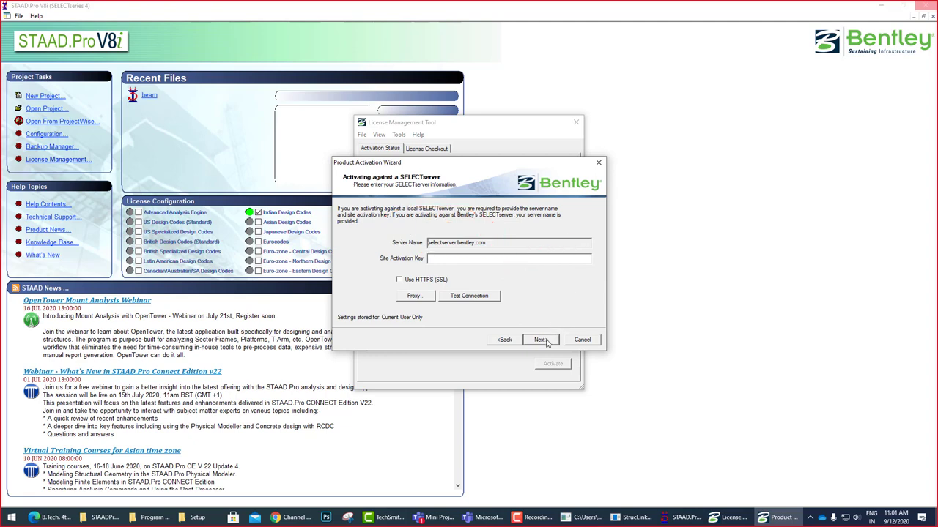
left_click(540, 340)
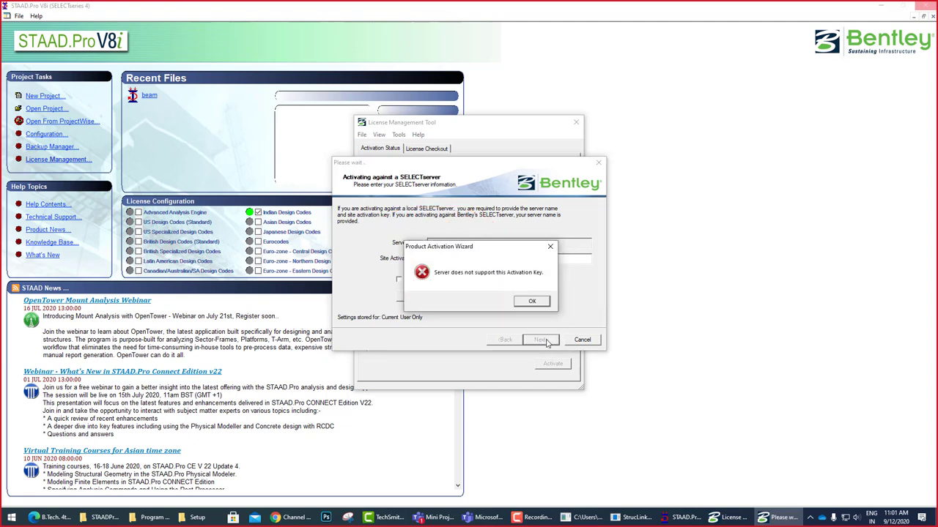
left_click(533, 303)
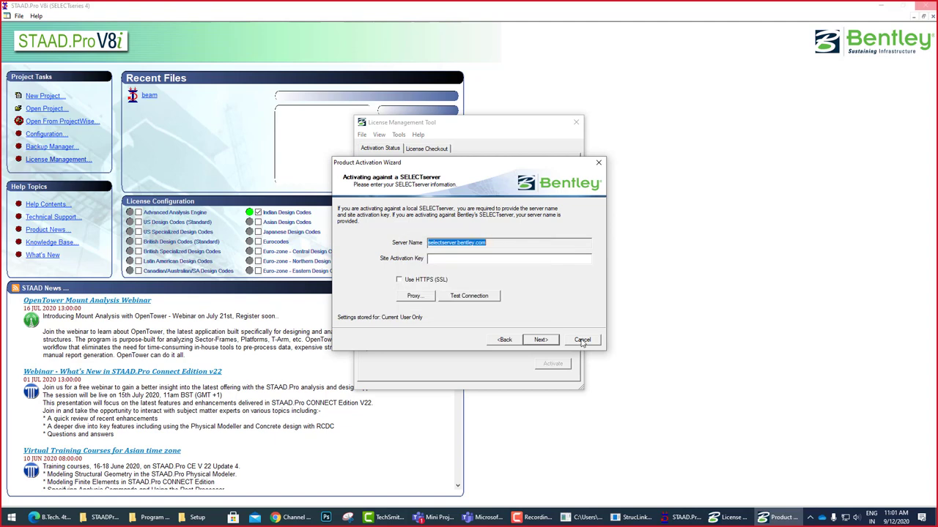
left_click(582, 340)
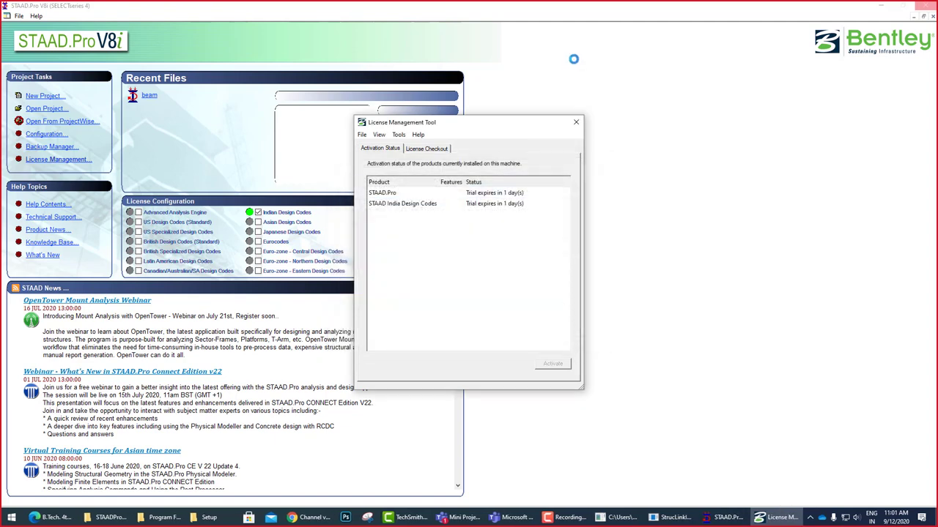
left_click(575, 123)
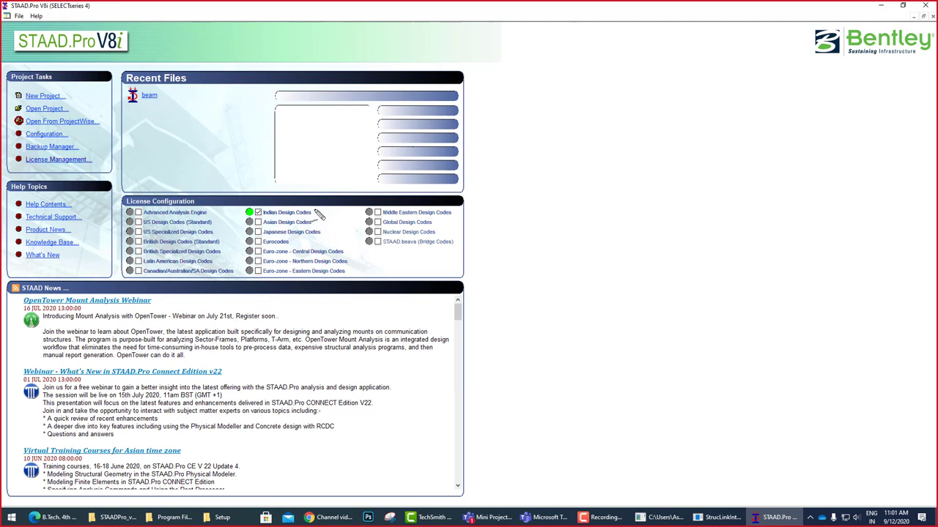
Start a new project from the Start Page's Project Tasks panel.
left_click_drag(315, 217, 511, 166)
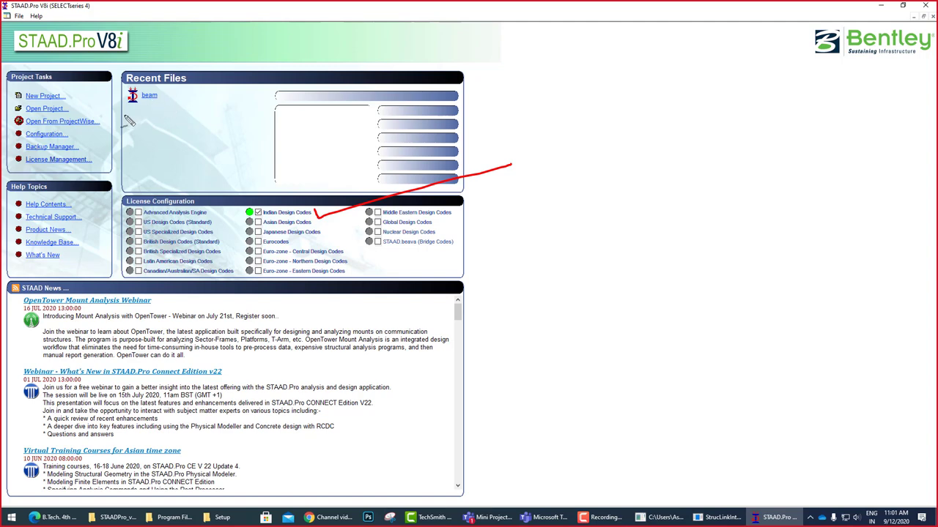
left_click_drag(125, 113, 157, 137)
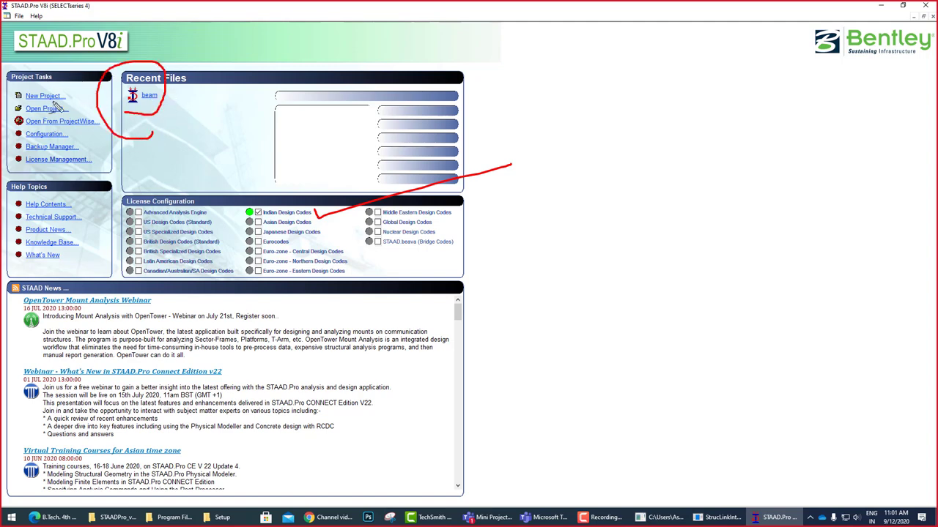
mouse_move(73, 121)
left_mouse_down()
mouse_move(35, 165)
mouse_move(2, 269)
left_mouse_up()
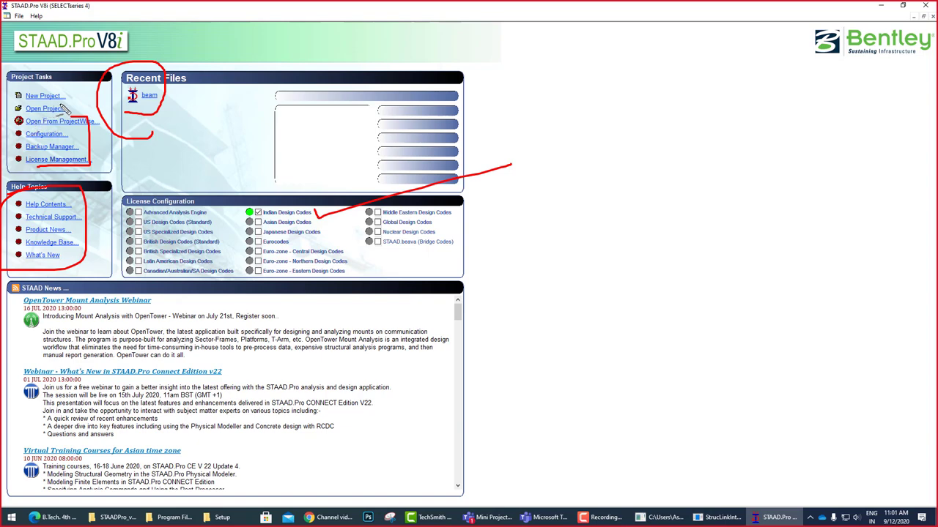
key("Escape")
left_click(44, 96)
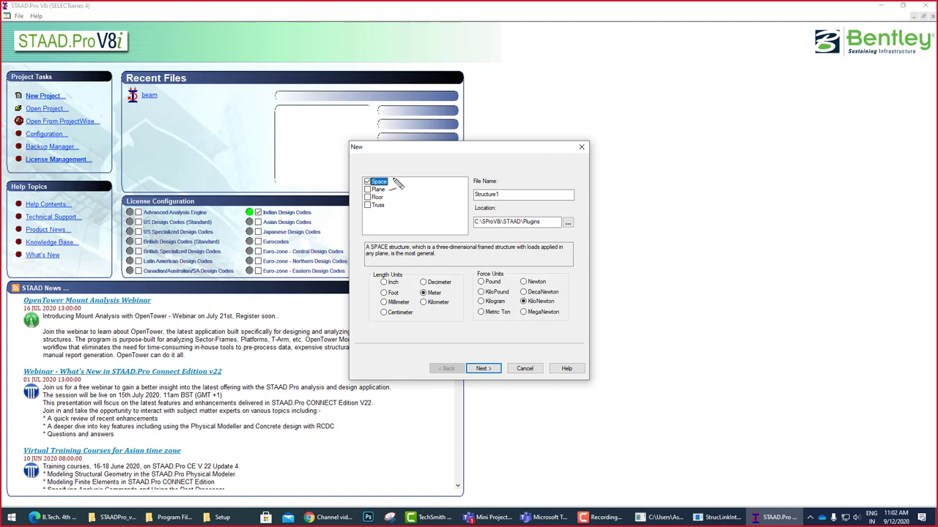
Replace the default file name Structure1 with 'Introduction'.
left_click_drag(393, 178, 352, 231)
left_click_drag(390, 180, 444, 155)
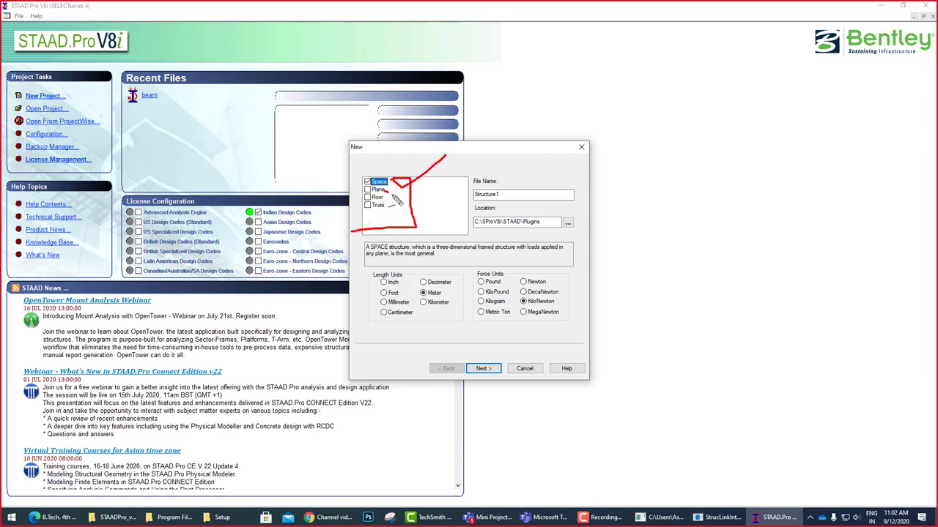
left_click_drag(386, 192, 509, 145)
left_click_drag(382, 198, 501, 162)
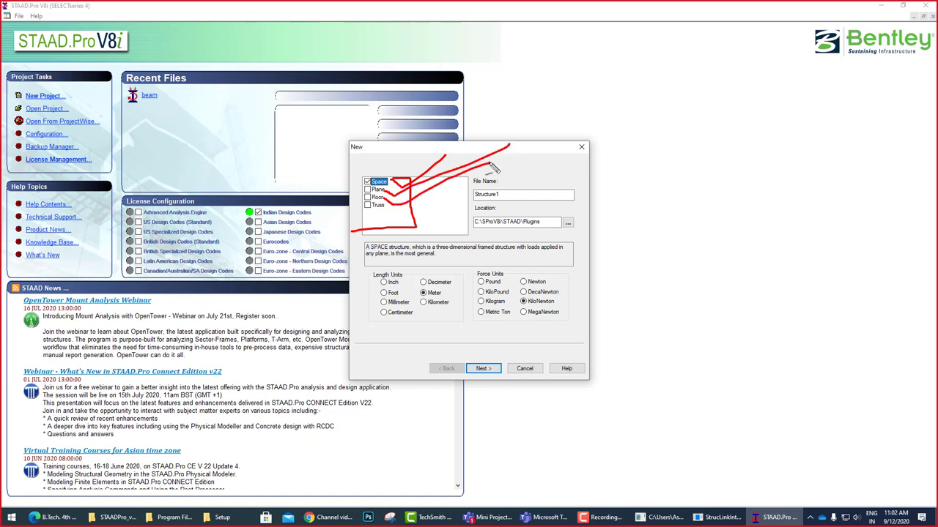
mouse_move(381, 209)
left_mouse_down()
mouse_move(393, 219)
mouse_move(515, 167)
left_mouse_up()
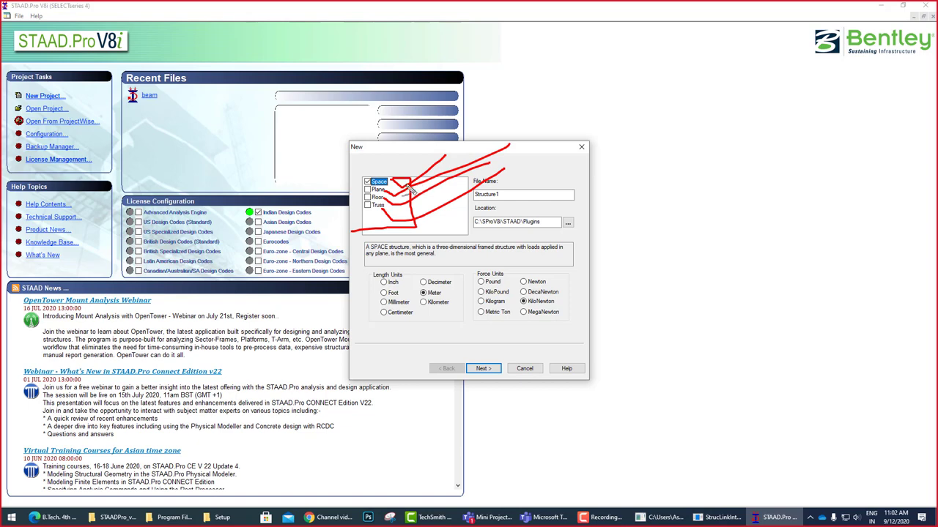
left_click_drag(401, 183, 454, 151)
key("Escape")
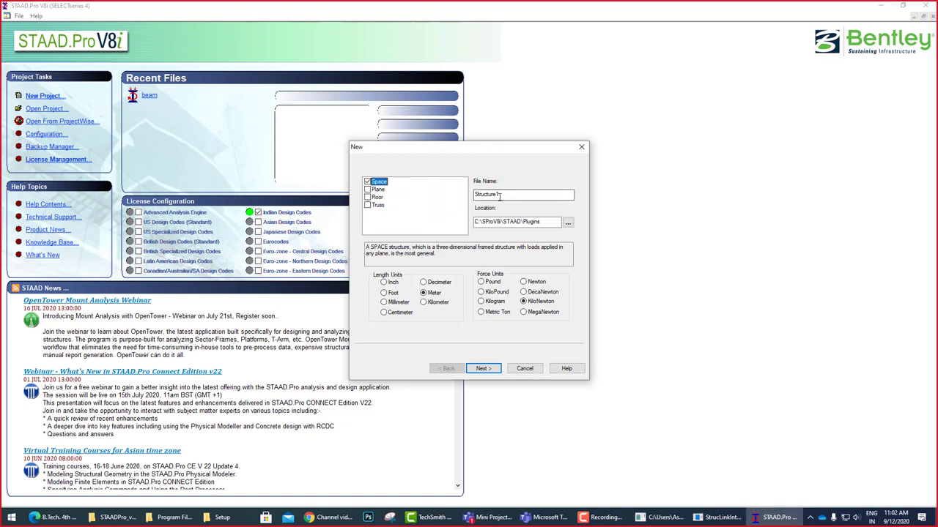
left_click_drag(537, 188, 476, 154)
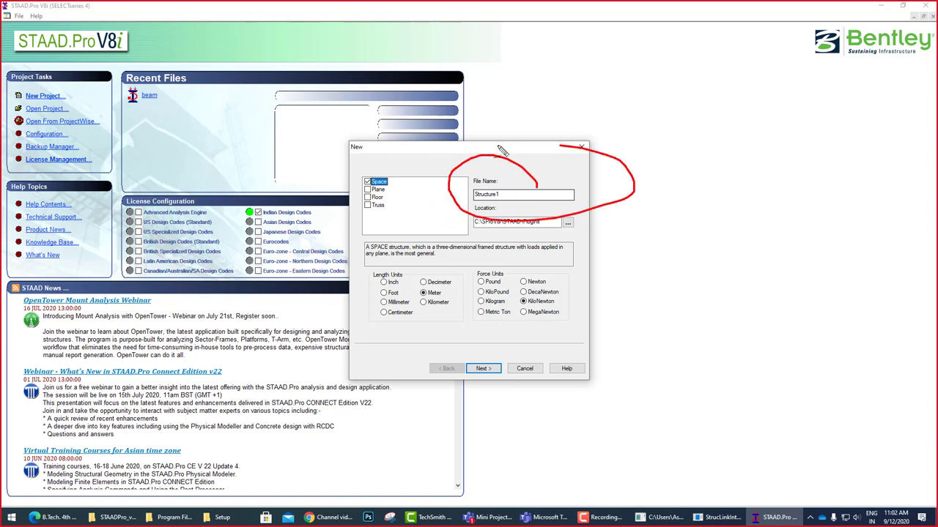
key("Escape")
double_click(496, 194)
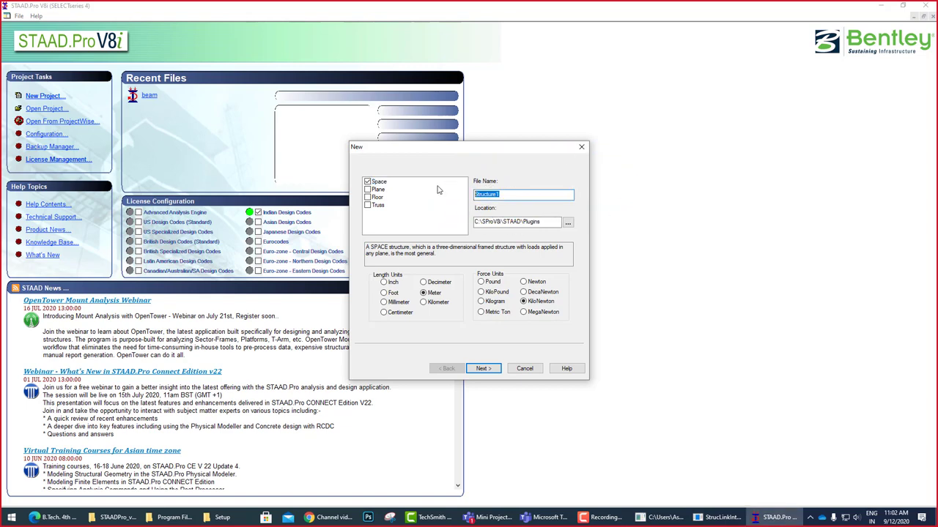
key("BackSpace")
type("Introd")
type("uction")
Keep Space, Meter and KiloNewton and proceed to the 'Where do you want to go?' page.
mouse_move(621, 234)
left_mouse_down()
mouse_move(550, 203)
mouse_move(599, 260)
mouse_move(618, 226)
left_mouse_up()
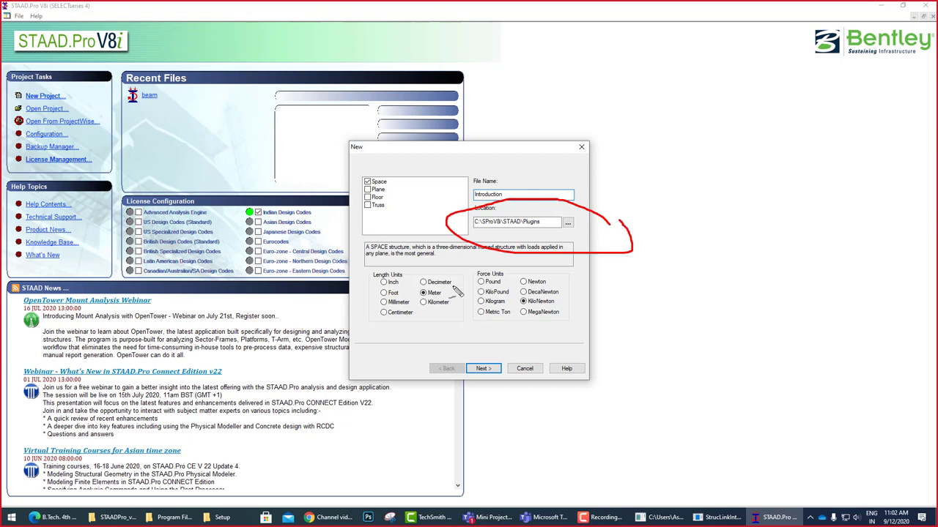
left_click_drag(445, 290, 475, 278)
left_click_drag(558, 302, 629, 259)
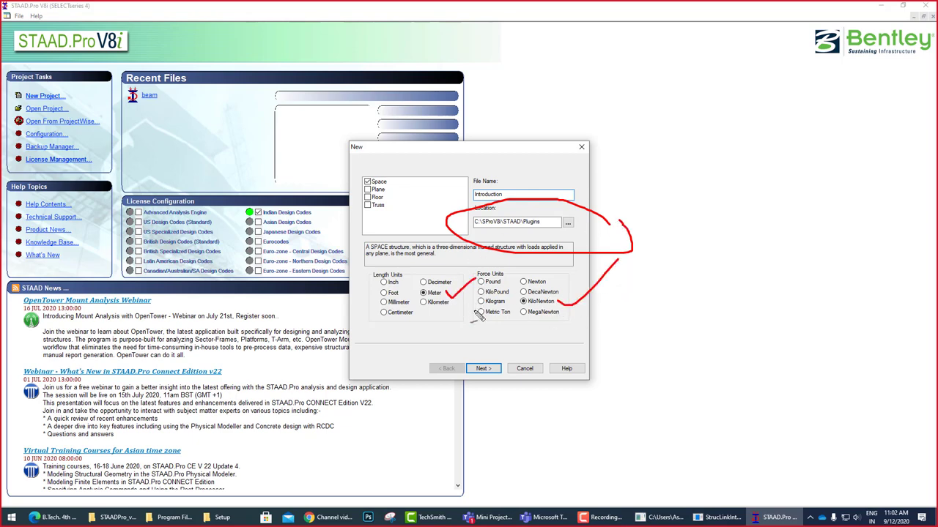
key("Escape")
Accept the new structure settings and move the 'Where do you want to go?' dialog up-left.
left_click(493, 370)
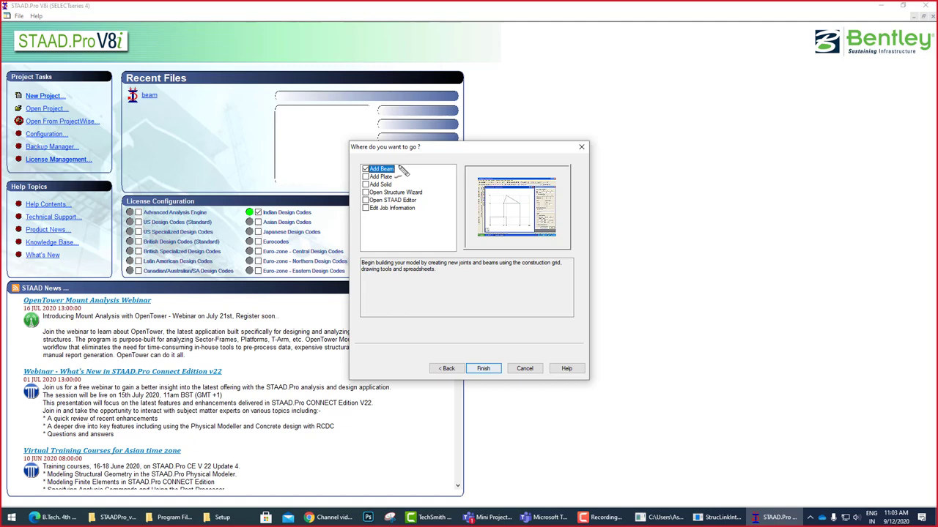
left_click_drag(400, 170, 545, 104)
left_click_drag(478, 152, 308, 86)
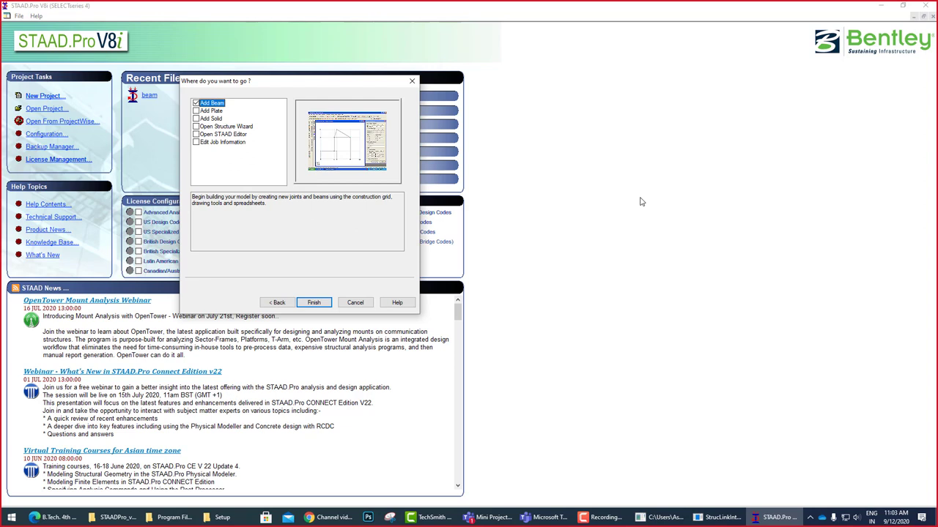
left_click_drag(544, 151, 541, 316)
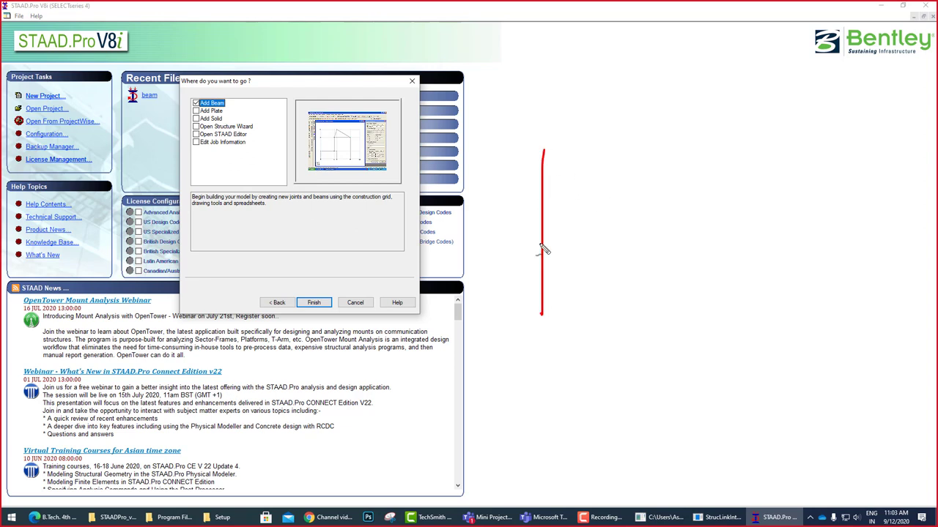
left_click_drag(577, 128, 704, 129)
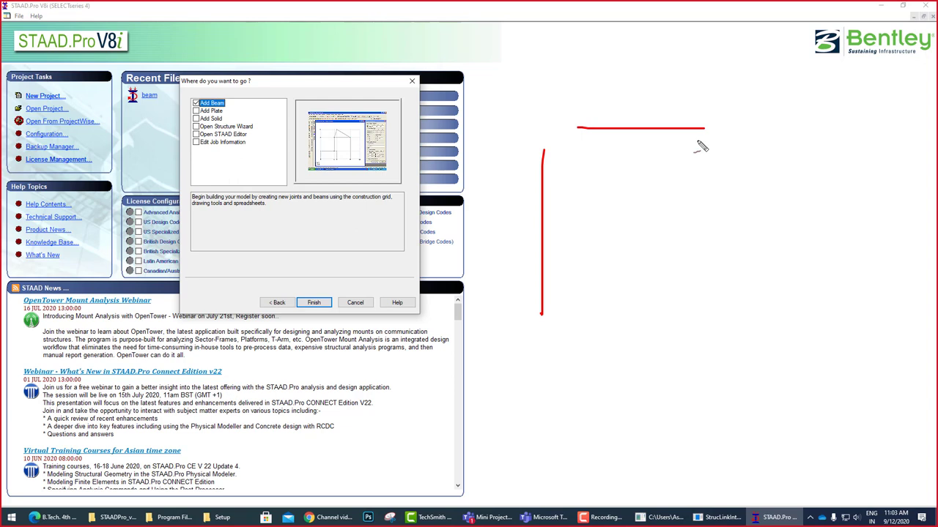
left_click_drag(546, 73, 545, 138)
mouse_move(548, 328)
left_mouse_down()
mouse_move(535, 346)
mouse_move(553, 338)
mouse_move(545, 413)
left_mouse_up()
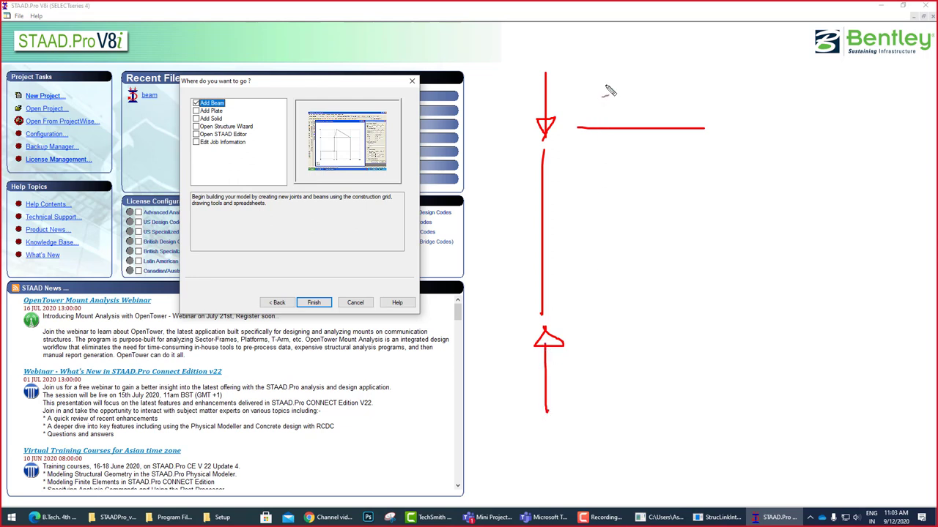
mouse_move(602, 78)
left_mouse_down()
mouse_move(603, 118)
mouse_move(608, 110)
left_mouse_up()
left_click_drag(632, 79, 640, 129)
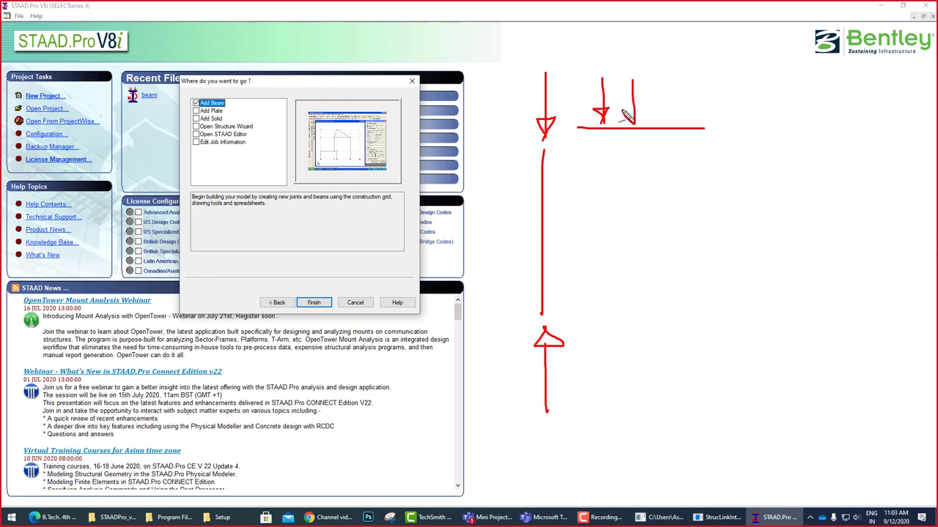
mouse_move(659, 80)
left_mouse_down()
mouse_move(664, 139)
mouse_move(672, 116)
left_mouse_up()
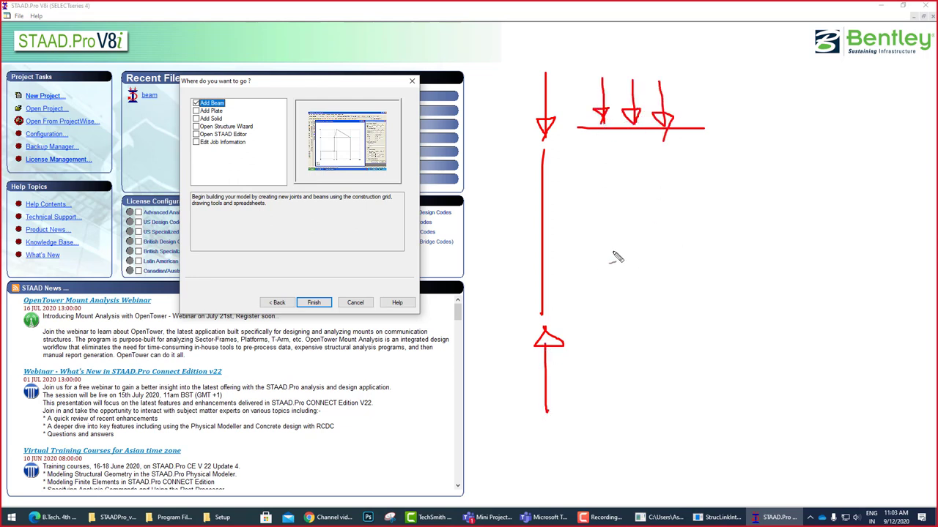
mouse_move(613, 251)
left_mouse_down()
mouse_move(730, 244)
mouse_move(771, 252)
mouse_move(811, 233)
left_mouse_up()
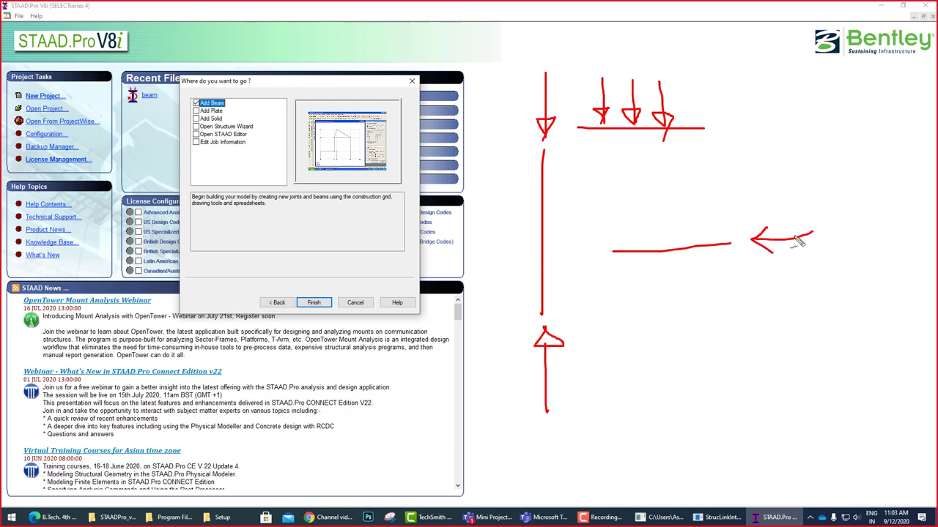
mouse_move(557, 254)
left_mouse_down()
mouse_move(601, 252)
mouse_move(586, 269)
left_mouse_up()
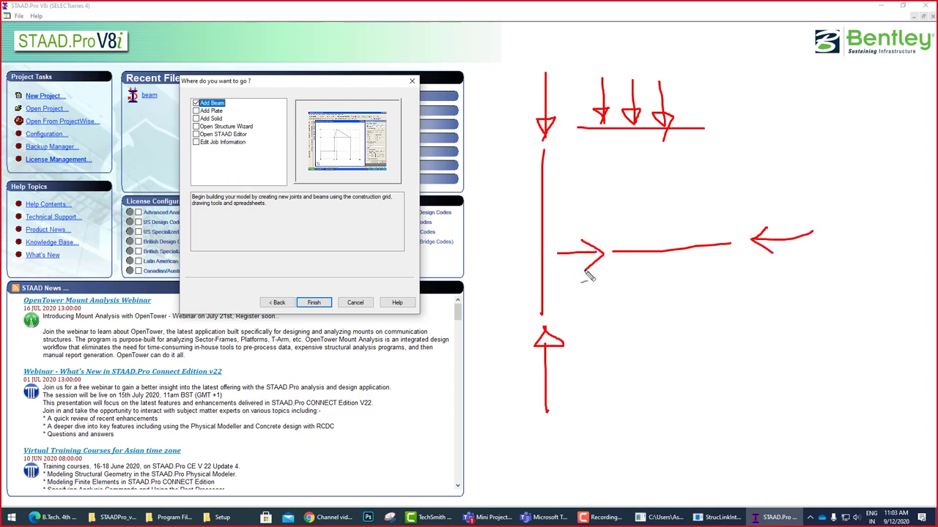
mouse_move(652, 264)
left_mouse_down()
mouse_move(703, 279)
mouse_move(728, 258)
left_mouse_up()
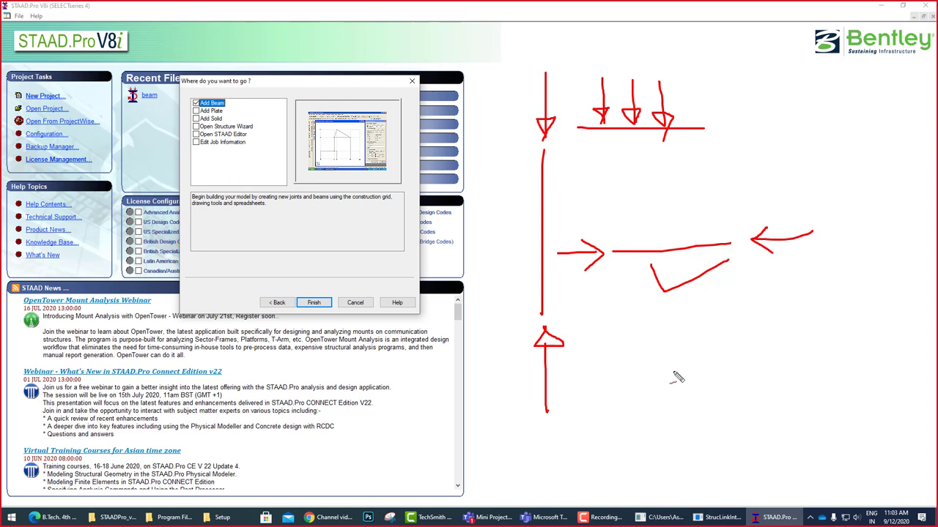
key("e")
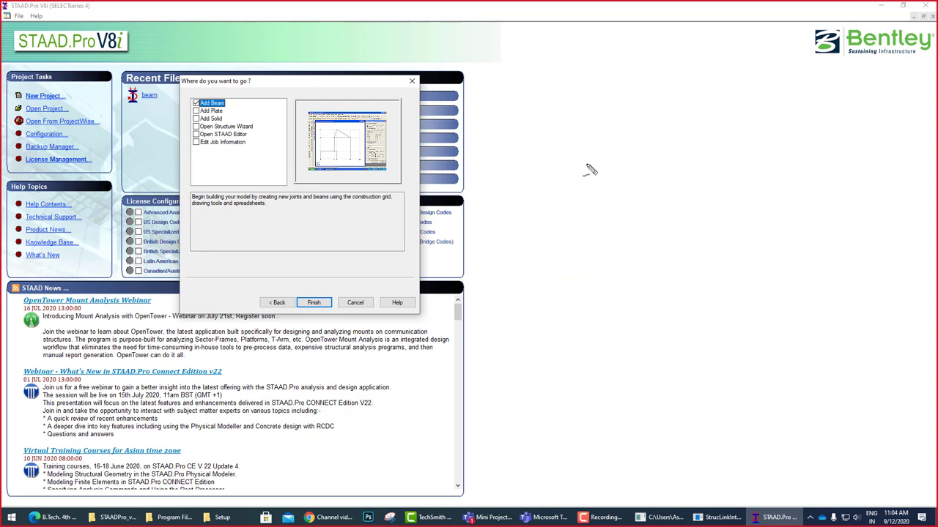
In blue, sketch a beam between nodes labelled Node-1 and N2, numbered 1 and 2, marked member 1.
key("b")
left_click_drag(581, 165, 735, 172)
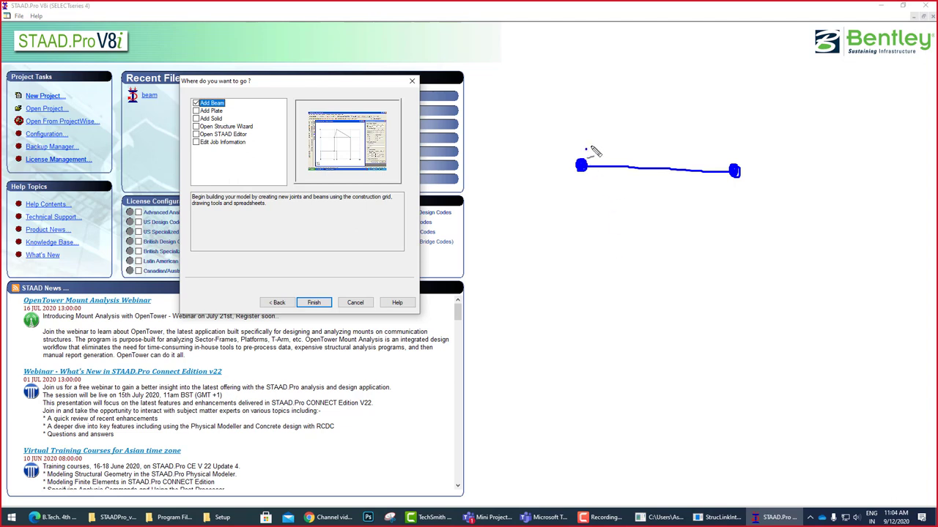
mouse_move(586, 150)
left_mouse_down()
mouse_move(605, 109)
mouse_move(643, 81)
mouse_move(667, 82)
left_mouse_up()
mouse_move(657, 42)
left_mouse_down()
mouse_move(659, 87)
mouse_move(687, 83)
mouse_move(700, 63)
mouse_move(725, 65)
left_mouse_up()
mouse_move(751, 175)
left_mouse_down()
mouse_move(770, 158)
mouse_move(804, 162)
mouse_move(818, 127)
mouse_move(838, 155)
mouse_move(866, 149)
left_mouse_up()
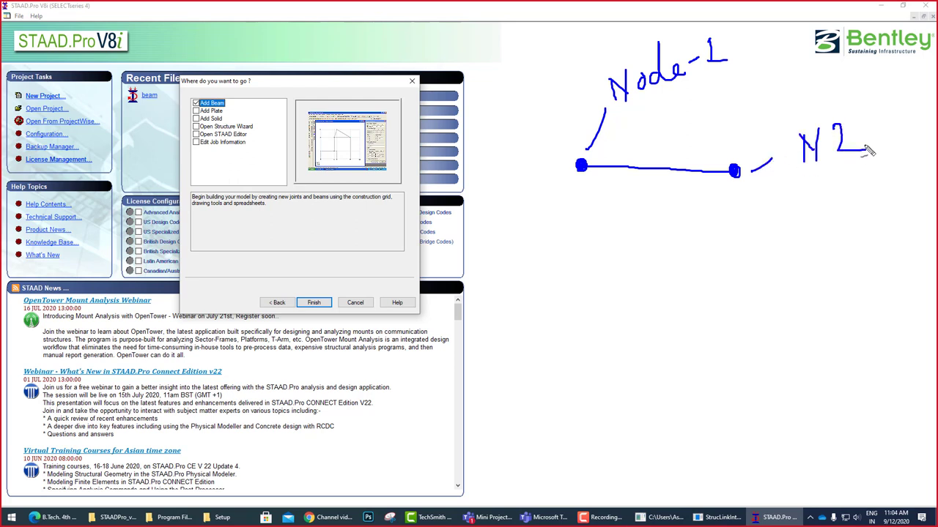
left_click_drag(582, 179, 581, 188)
mouse_move(744, 192)
left_mouse_down()
mouse_move(747, 203)
mouse_move(766, 200)
left_mouse_up()
mouse_move(649, 178)
left_mouse_down()
mouse_move(652, 203)
mouse_move(664, 205)
left_mouse_up()
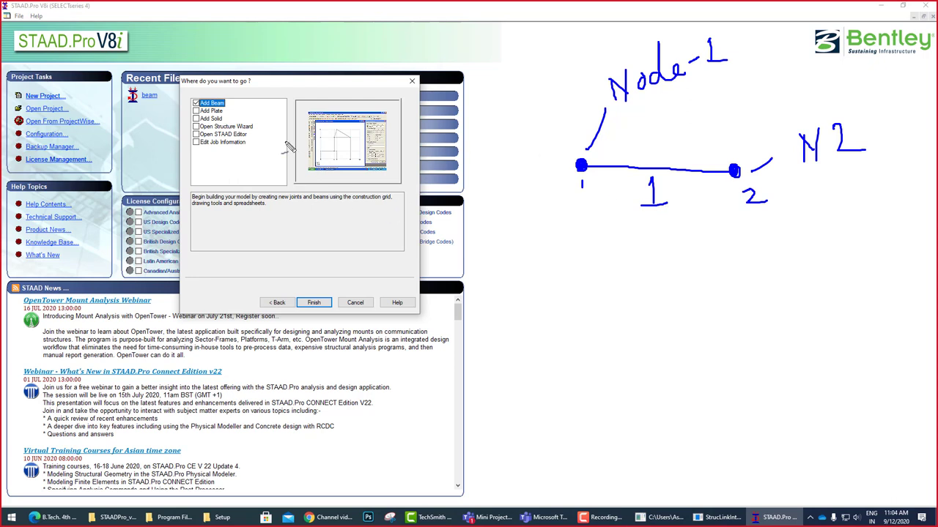
Tick Add Beam and sketch a Z-shaped frame of four nodes joined by three members.
left_click_drag(230, 104, 282, 86)
left_click_drag(529, 252, 531, 253)
left_click_drag(699, 270, 700, 273)
left_click_drag(529, 252, 699, 272)
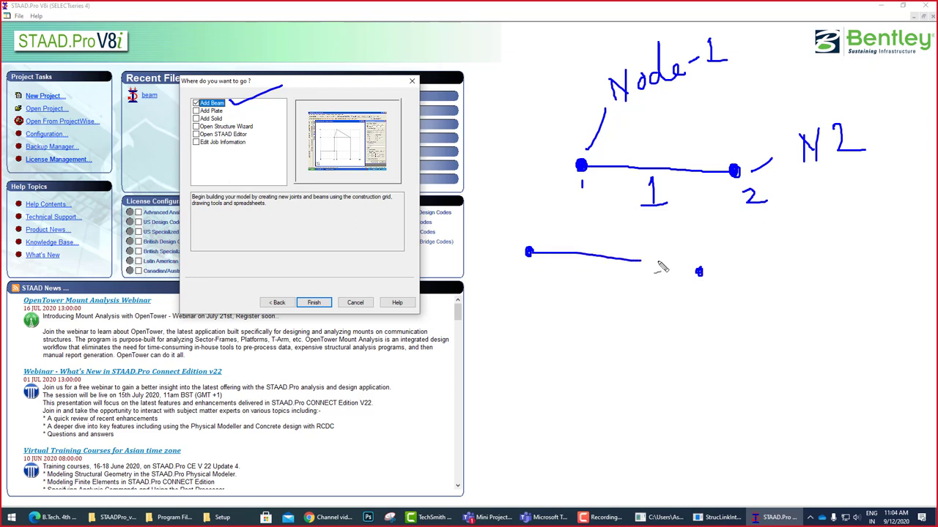
left_click_drag(606, 390, 698, 267)
left_click_drag(783, 362, 783, 368)
left_click_drag(607, 389, 781, 360)
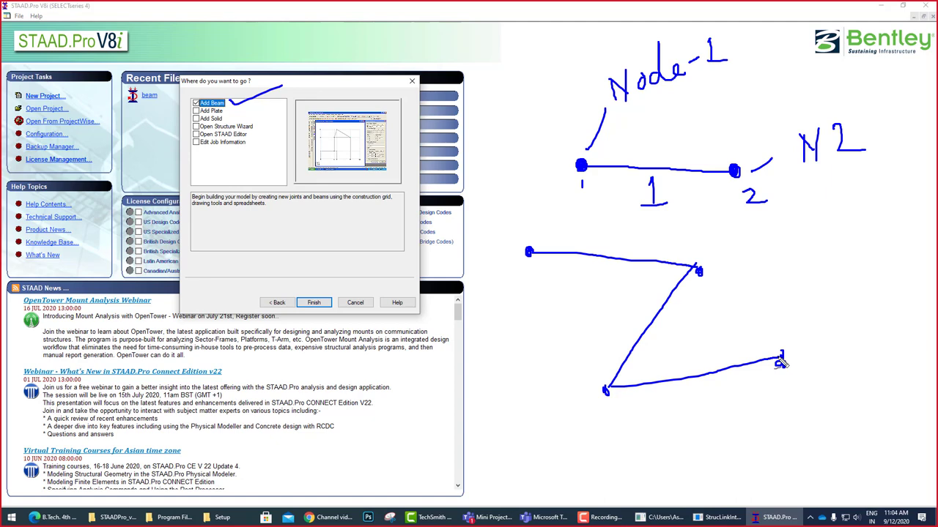
Circle the Finish step and draw lines linking the beam, plate and structure wizard options to the preview.
left_click_drag(324, 274, 331, 278)
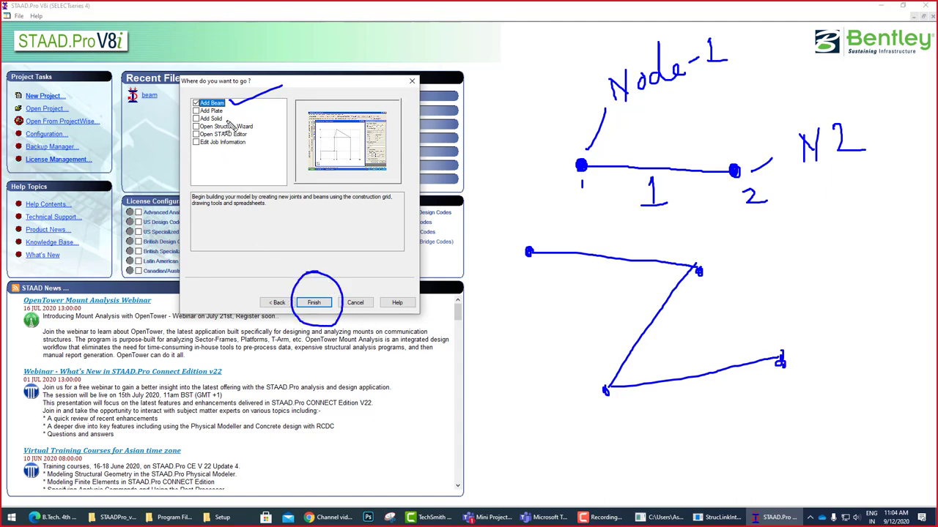
mouse_move(224, 112)
left_mouse_down()
mouse_move(411, 108)
mouse_move(402, 132)
left_mouse_up()
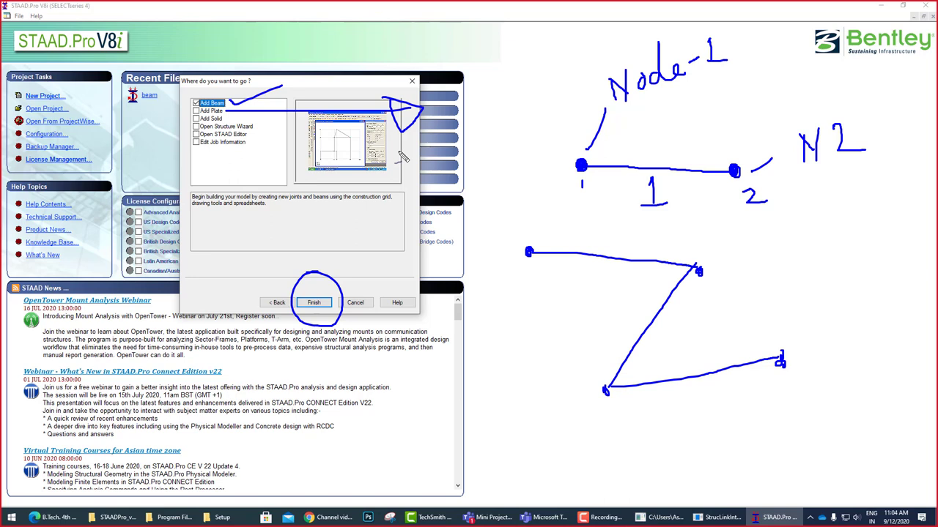
mouse_move(91, 125)
left_mouse_down()
mouse_move(194, 126)
mouse_move(196, 116)
left_mouse_up()
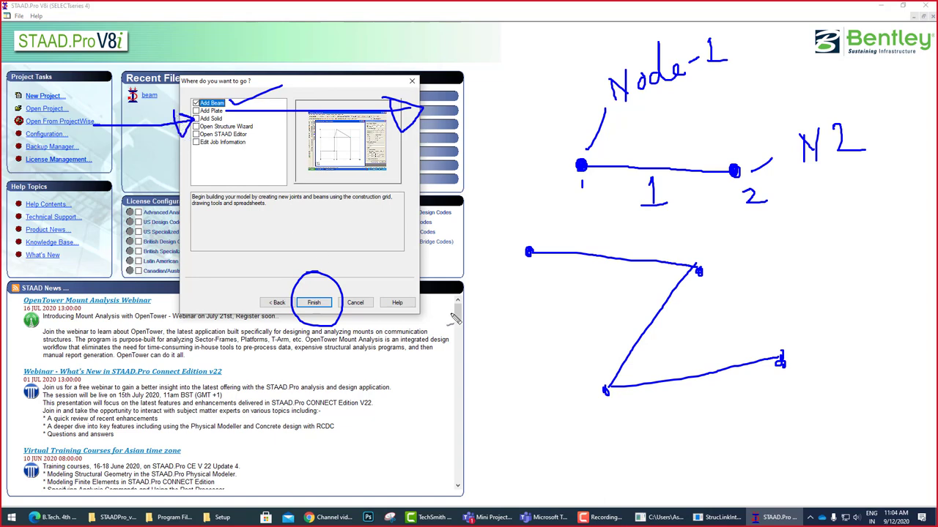
Sketch a 3D box outline over the news panel.
mouse_move(374, 359)
left_mouse_down()
mouse_move(350, 453)
mouse_move(310, 450)
left_mouse_up()
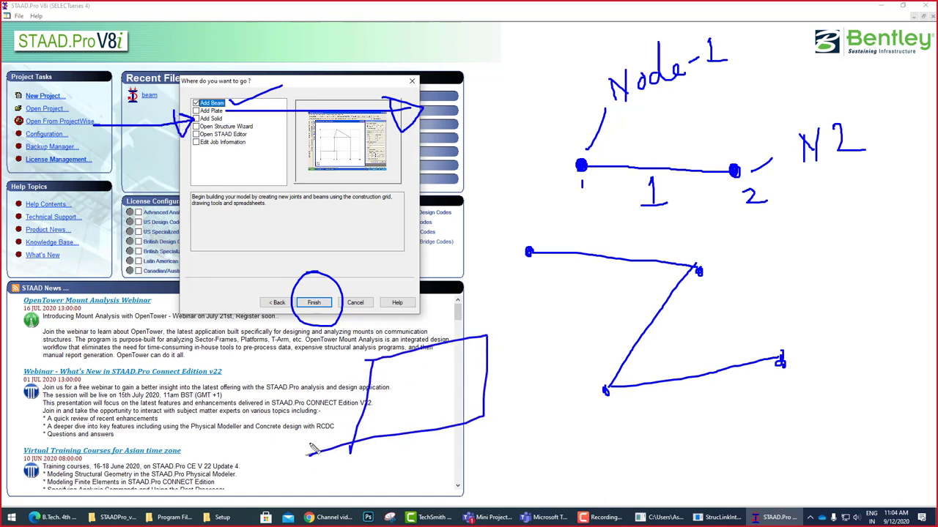
left_click_drag(366, 359, 490, 337)
mouse_move(517, 296)
left_mouse_down()
mouse_move(526, 381)
mouse_move(484, 419)
left_mouse_up()
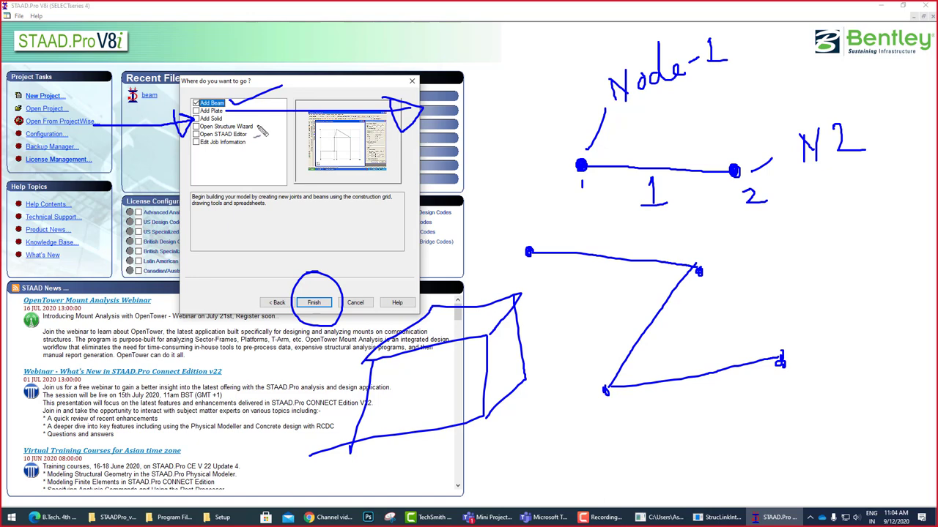
Draw arrows from Open Structure Wizard and Open STAAD Editor to the description, then write 'GUI' at the top.
mouse_move(258, 126)
left_mouse_down()
mouse_move(385, 207)
mouse_move(401, 182)
mouse_move(363, 188)
left_mouse_up()
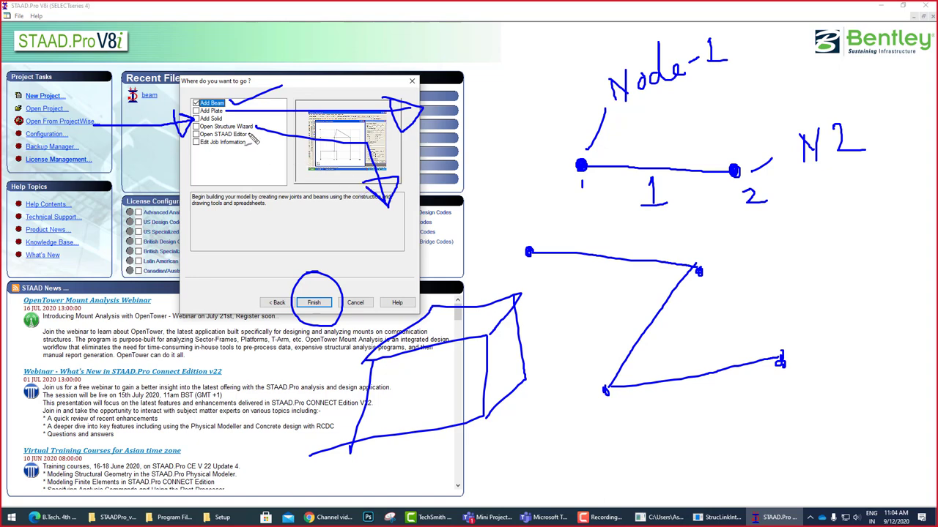
mouse_move(254, 135)
left_mouse_down()
mouse_move(272, 189)
mouse_move(287, 188)
left_mouse_up()
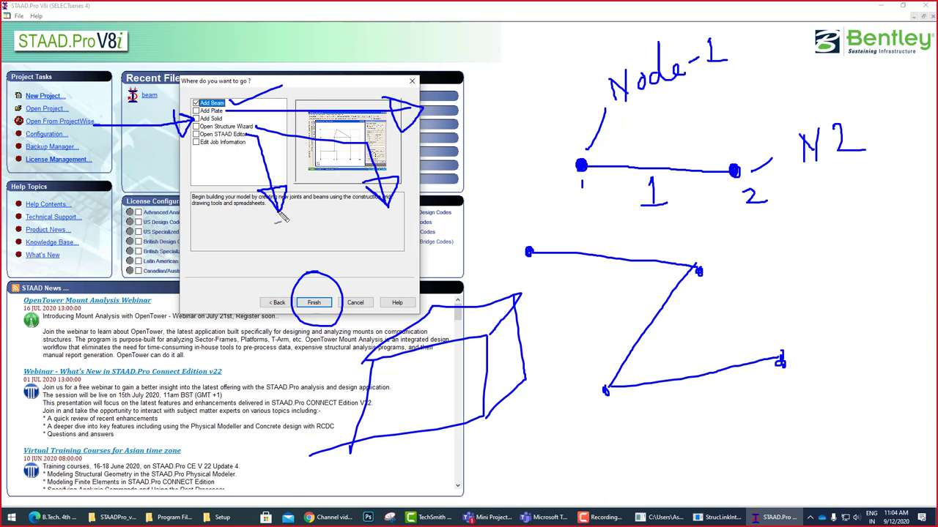
left_click_drag(276, 5, 309, 57)
mouse_move(312, 17)
left_mouse_down()
mouse_move(367, 18)
mouse_move(362, 57)
mouse_move(407, 57)
left_mouse_up()
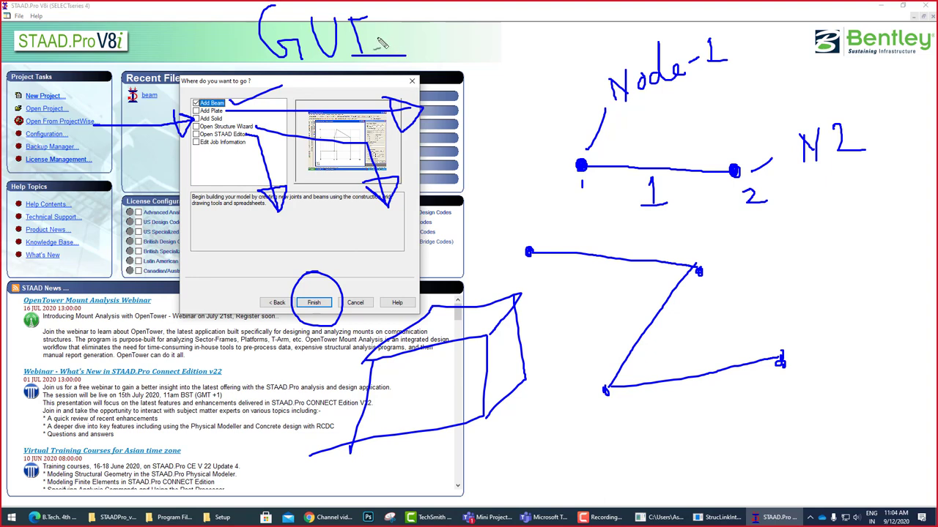
Point out the start-up options with an arrow, then finish with Add Beam selected.
left_click_drag(199, 143, 137, 247)
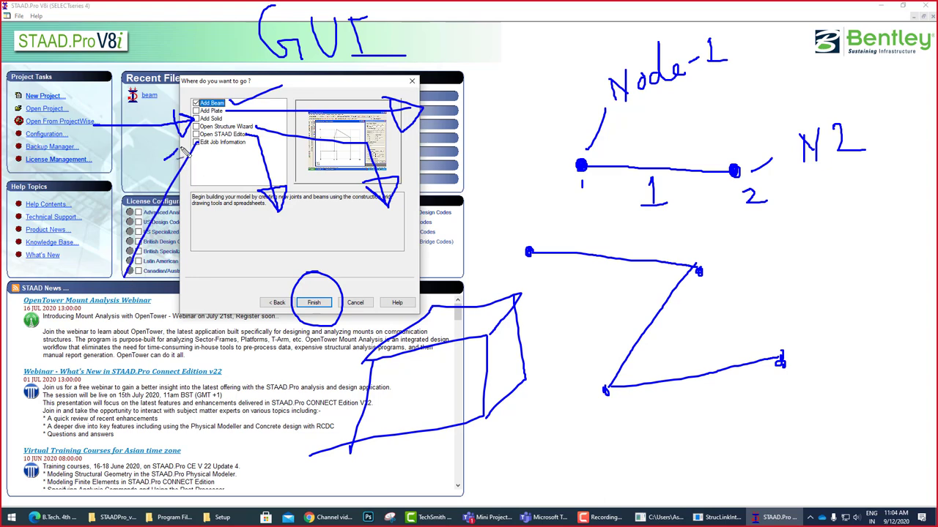
left_click_drag(179, 155, 195, 176)
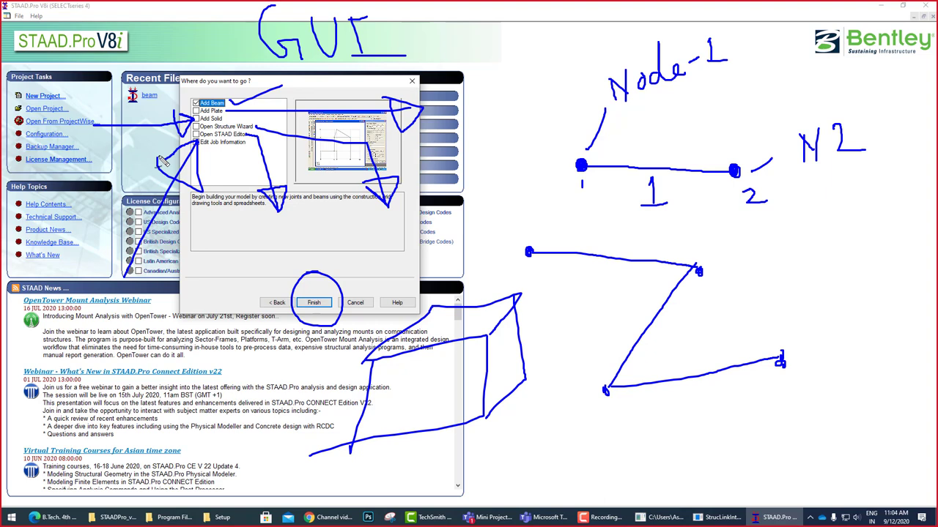
left_click(315, 304)
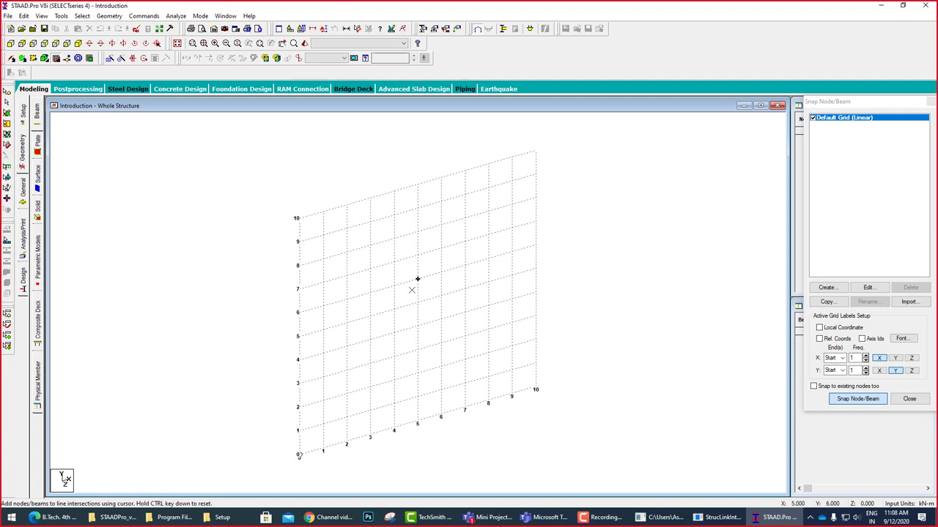
Snap six connected beams between grid intersections of the 10 × 10 grid, then end the beam command.
left_click(370, 293)
left_click(464, 241)
left_click(323, 423)
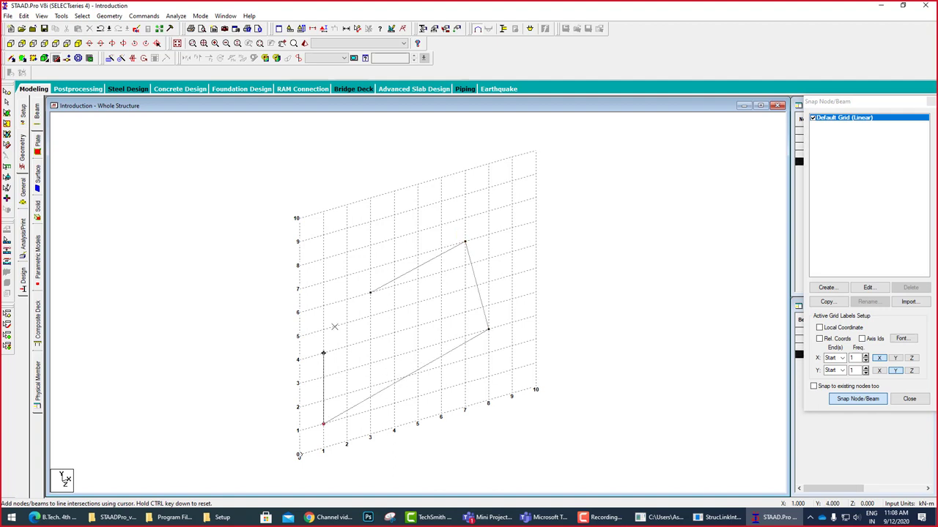
left_click(347, 252)
left_click(440, 200)
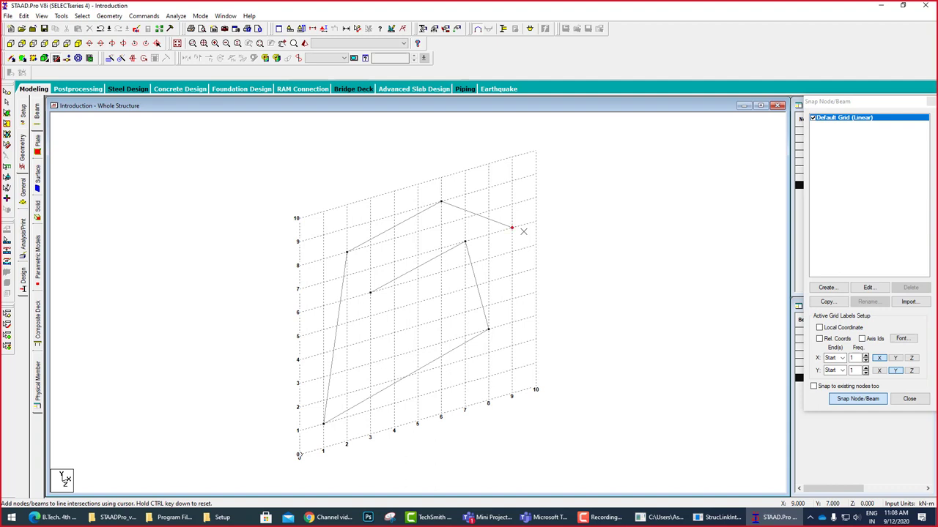
left_click(512, 228)
key("Escape")
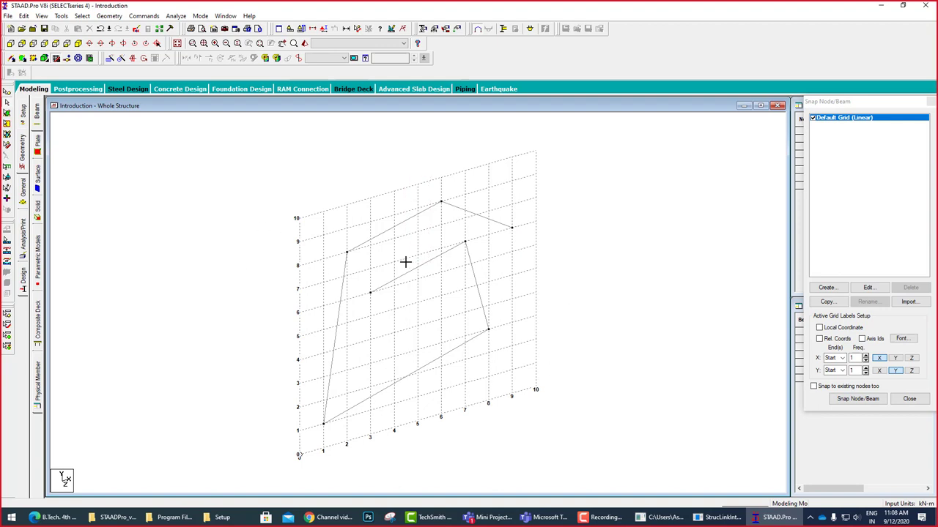
left_click_drag(517, 29, 367, 9)
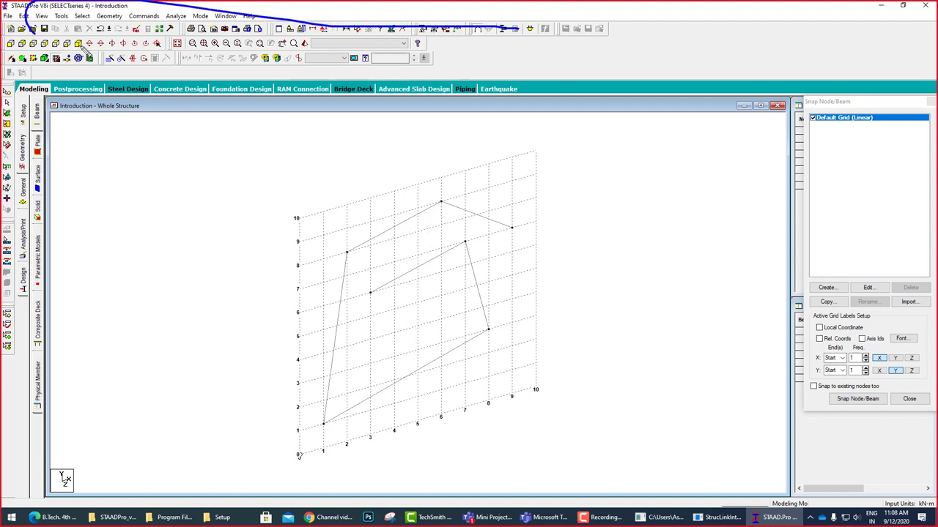
left_click_drag(19, 74, 40, 82)
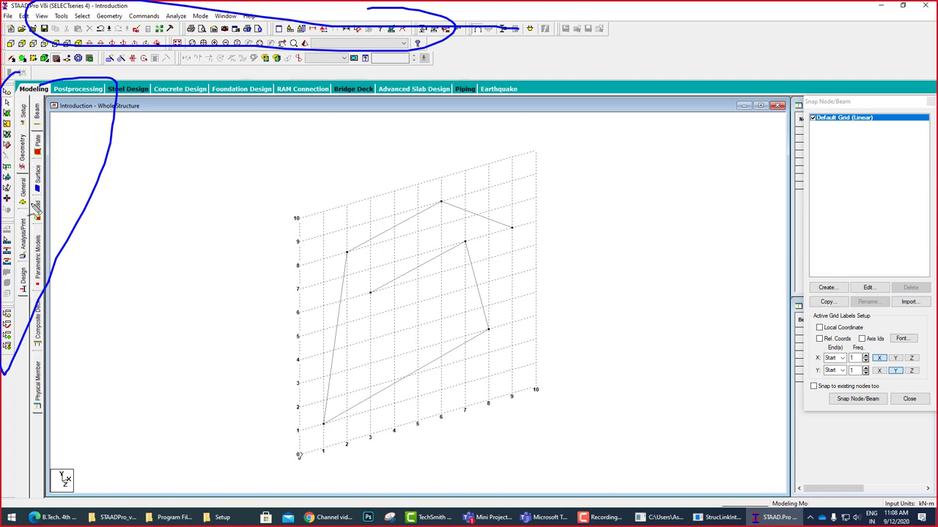
mouse_move(27, 209)
left_mouse_down()
mouse_move(756, 170)
mouse_move(765, 139)
mouse_move(732, 160)
left_mouse_up()
mouse_move(813, 82)
left_mouse_down()
mouse_move(927, 469)
mouse_move(812, 78)
left_mouse_up()
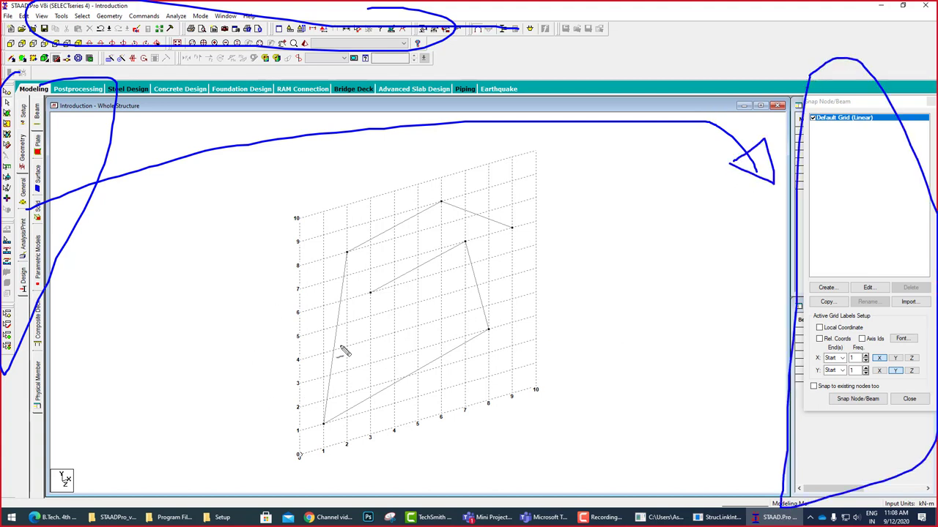
left_click_drag(307, 227, 308, 395)
mouse_move(308, 225)
left_mouse_down()
mouse_move(507, 235)
mouse_move(522, 358)
mouse_move(548, 353)
mouse_move(517, 372)
left_mouse_up()
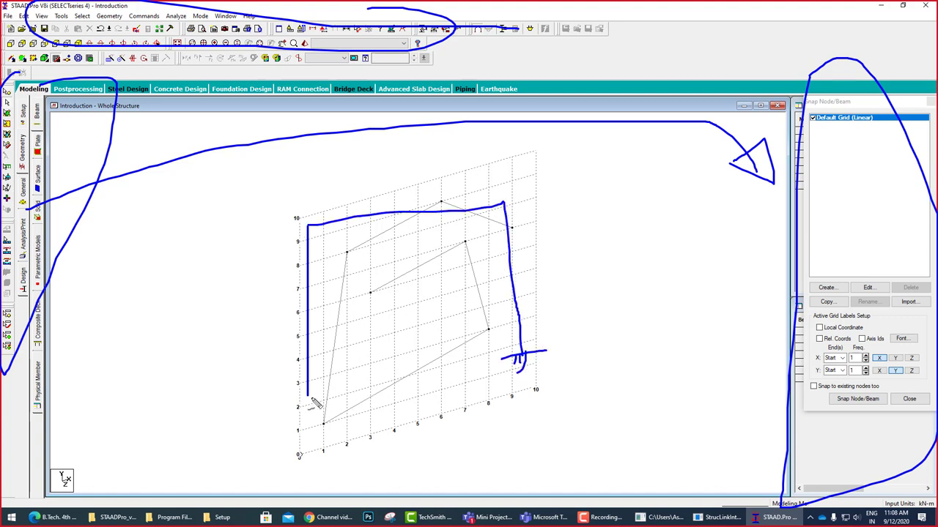
left_click_drag(308, 397, 321, 398)
key("Escape")
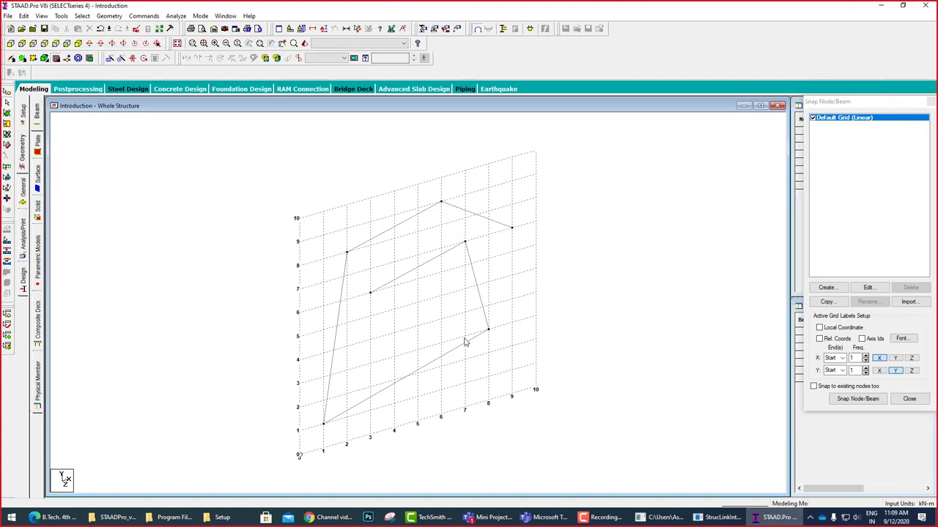
left_click_drag(582, 187, 564, 176)
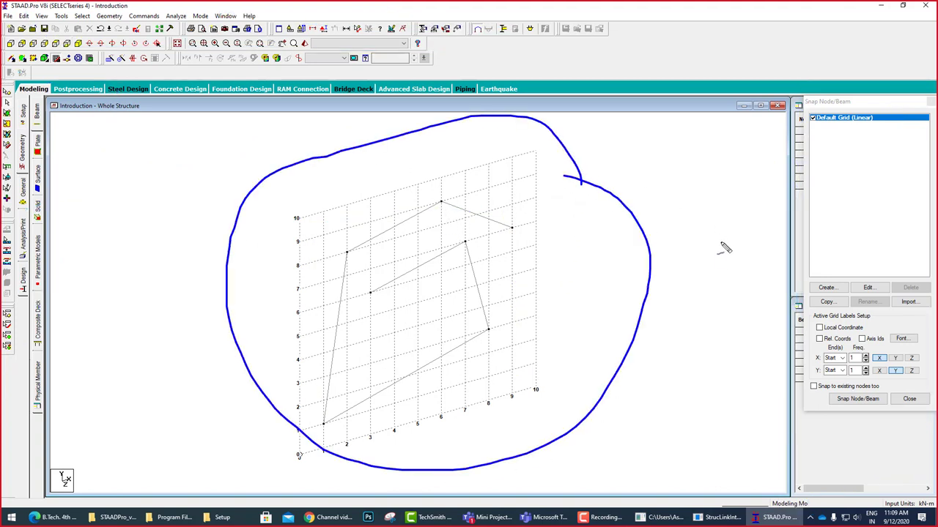
mouse_move(653, 245)
left_mouse_down()
mouse_move(777, 239)
mouse_move(750, 235)
left_mouse_up()
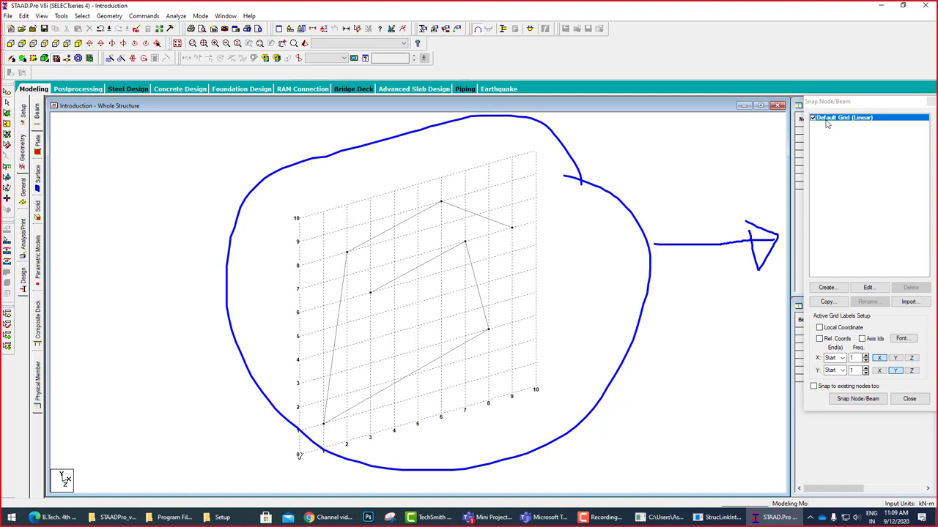
key("Escape")
Toggle the Default Grid (Linear) off and back on, and open its Edit settings.
left_click(813, 118)
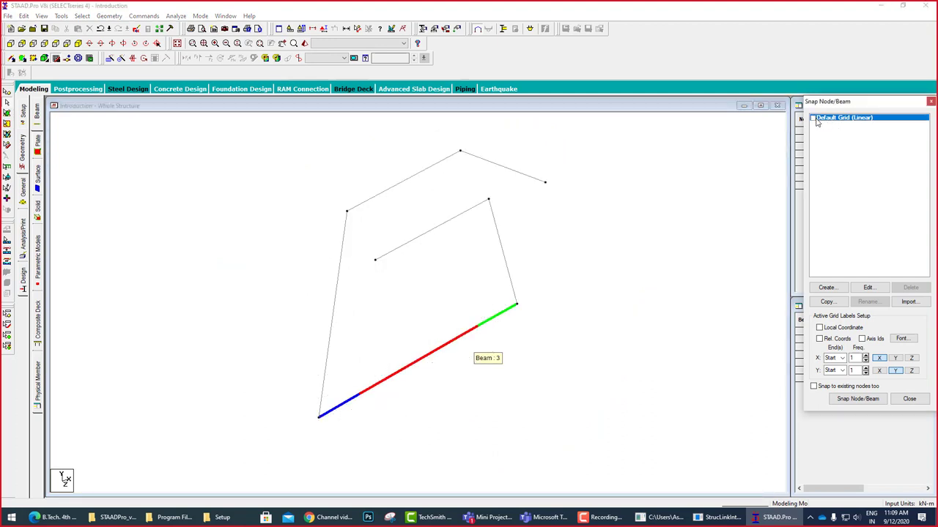
left_click(813, 118)
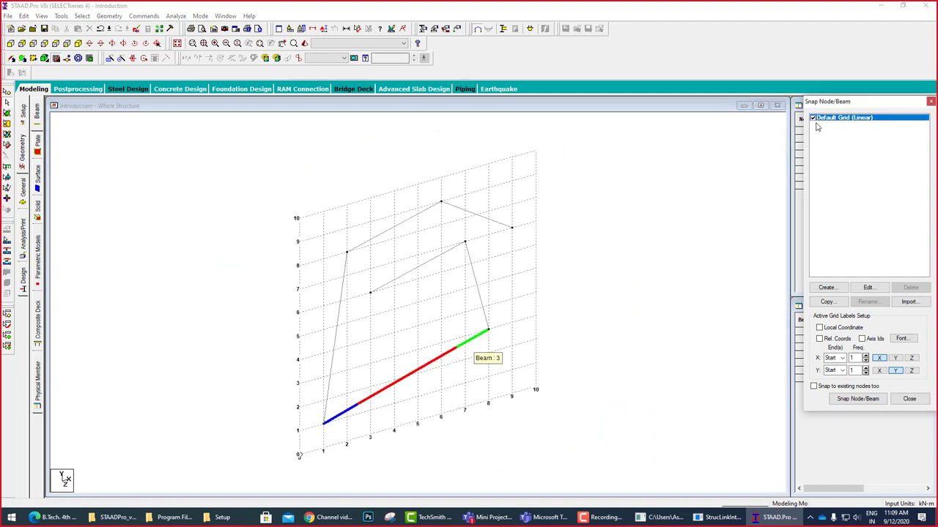
mouse_move(841, 134)
left_mouse_down()
mouse_move(872, 270)
mouse_move(847, 248)
mouse_move(875, 273)
left_mouse_up()
key("Escape")
left_click(869, 287)
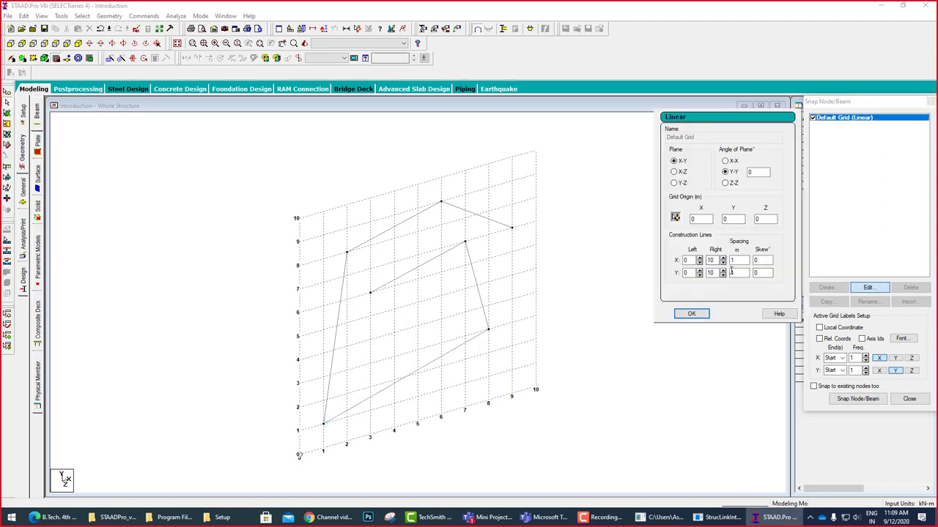
Set the grid's X Right to 16 spacings and Y Right to 11.
left_click_drag(712, 223, 716, 257)
left_click(724, 257)
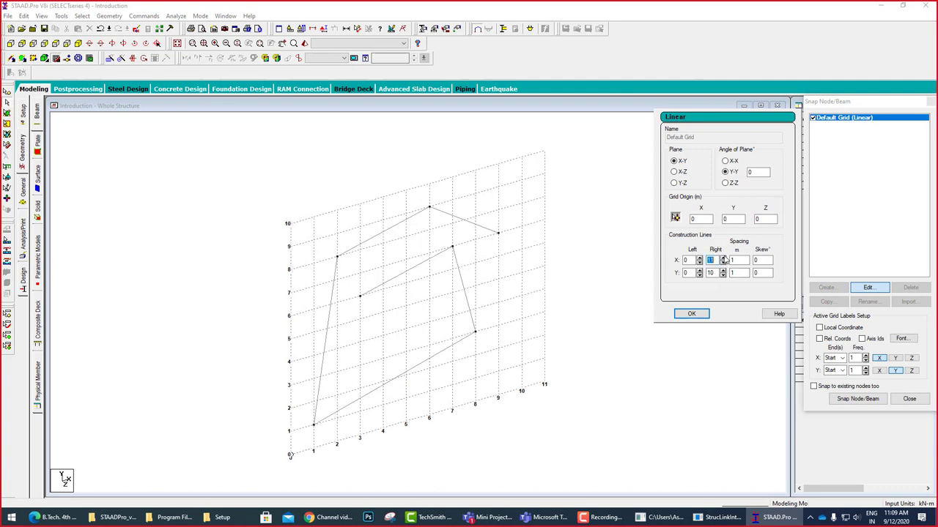
left_click(723, 258)
left_click(723, 258)
left_click(723, 258)
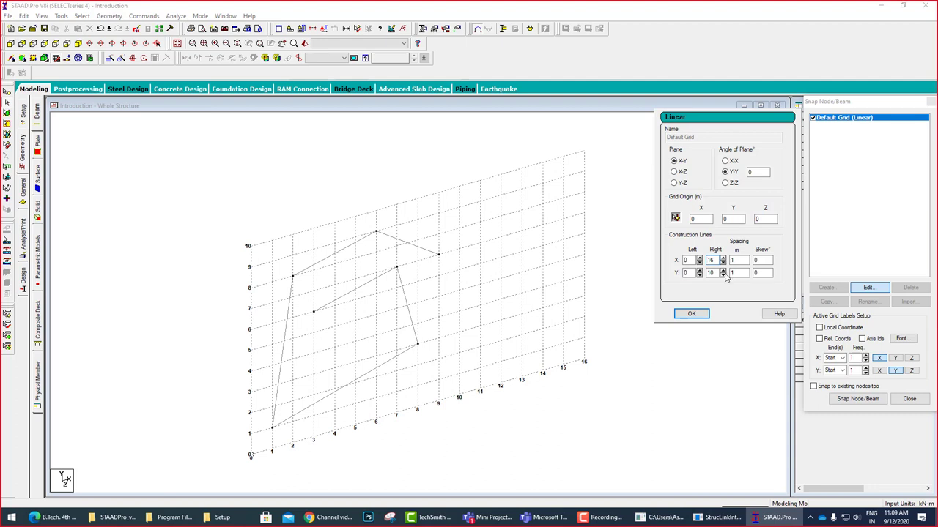
left_click(723, 271)
Annotate the X and Y axis directions and the updated 16 and 11 grid values.
mouse_move(291, 277)
left_mouse_down()
mouse_move(290, 192)
mouse_move(304, 211)
left_mouse_up()
mouse_move(293, 155)
left_mouse_down()
mouse_move(342, 196)
mouse_move(362, 157)
left_mouse_up()
mouse_move(463, 402)
left_mouse_down()
mouse_move(630, 353)
mouse_move(621, 344)
left_mouse_up()
left_click_drag(680, 371, 687, 398)
mouse_move(710, 367)
left_mouse_down()
mouse_move(733, 379)
mouse_move(779, 359)
left_mouse_up()
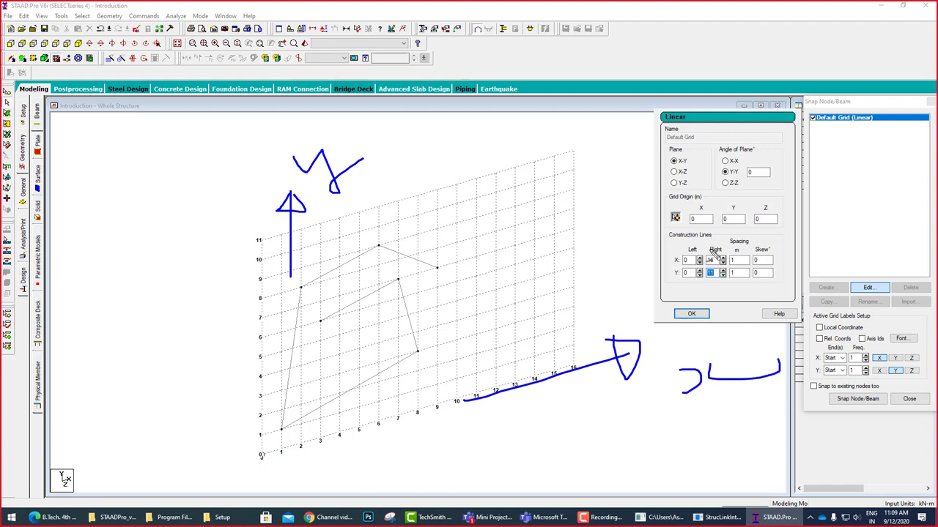
left_click_drag(723, 259, 747, 242)
left_click_drag(715, 277, 760, 271)
left_click_drag(579, 381, 580, 379)
Mark the Y-axis 11 label, grid origin, bottom edge and X-Y plane angle, then clear the marks.
left_click_drag(264, 232, 223, 220)
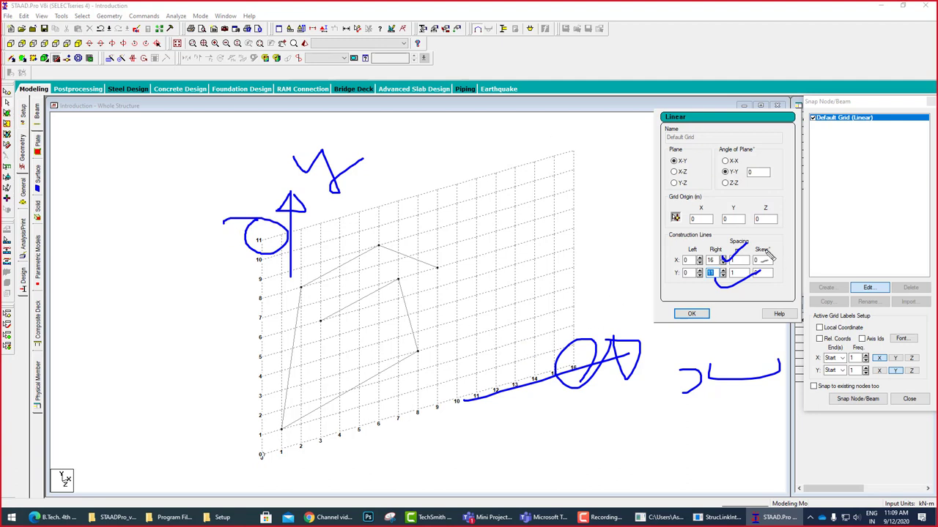
mouse_move(684, 233)
left_mouse_down()
mouse_move(714, 198)
mouse_move(696, 220)
left_mouse_up()
left_click_drag(282, 451, 229, 443)
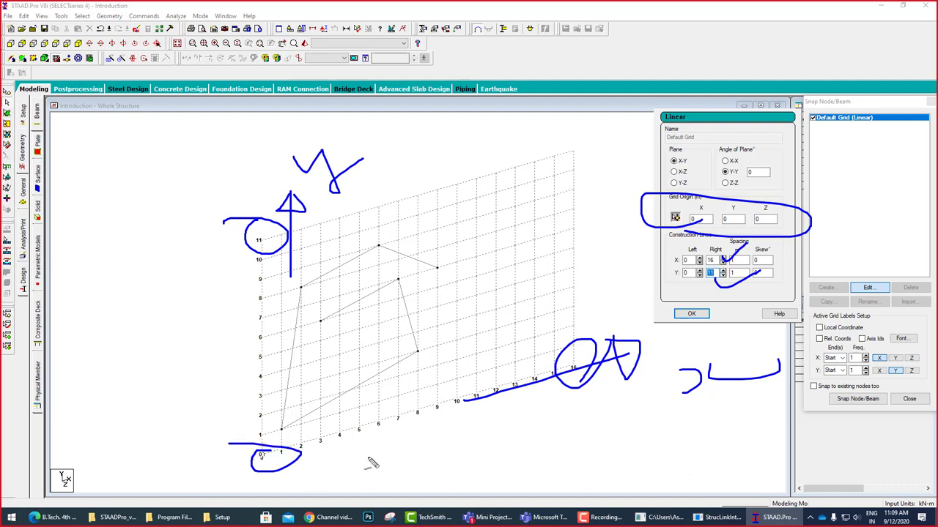
left_click_drag(375, 464, 642, 439)
left_click_drag(615, 409, 621, 460)
mouse_move(188, 301)
left_mouse_down()
mouse_move(178, 316)
mouse_move(233, 296)
left_mouse_up()
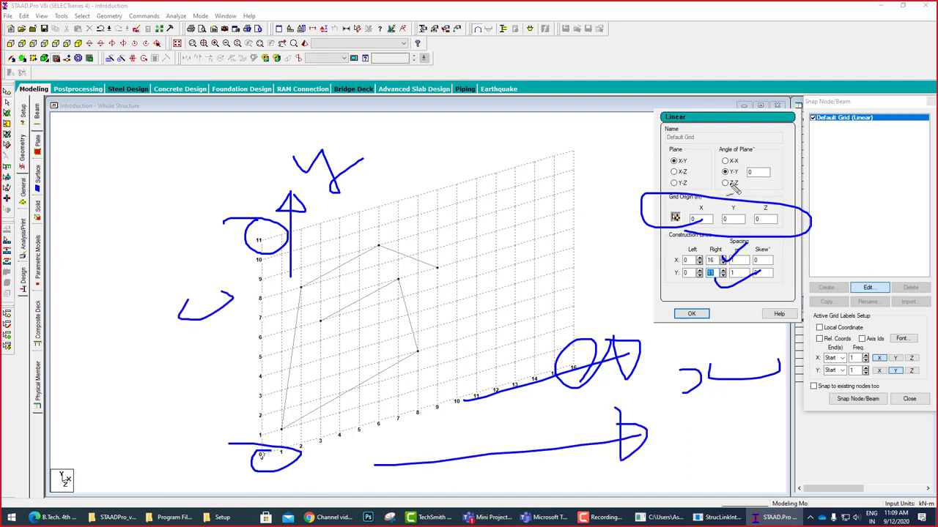
left_click_drag(690, 155, 736, 129)
left_click_drag(777, 156, 787, 161)
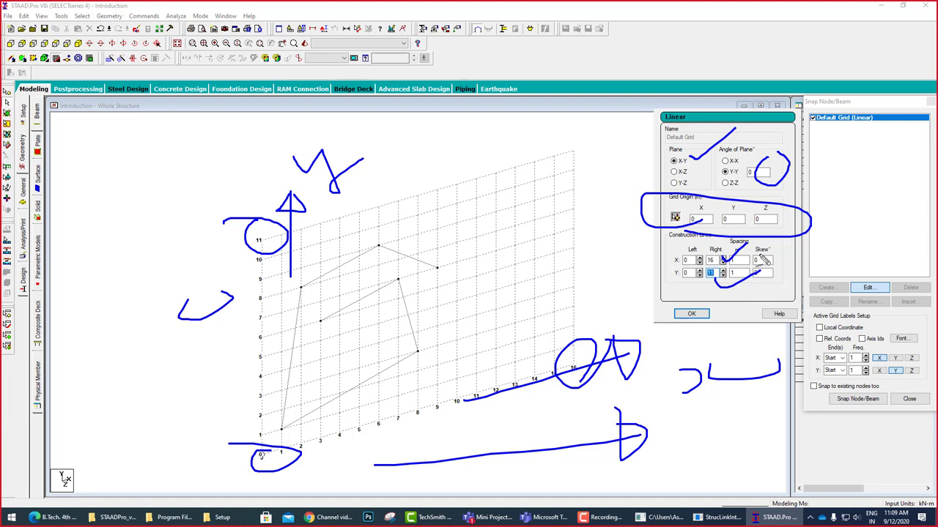
key("Escape")
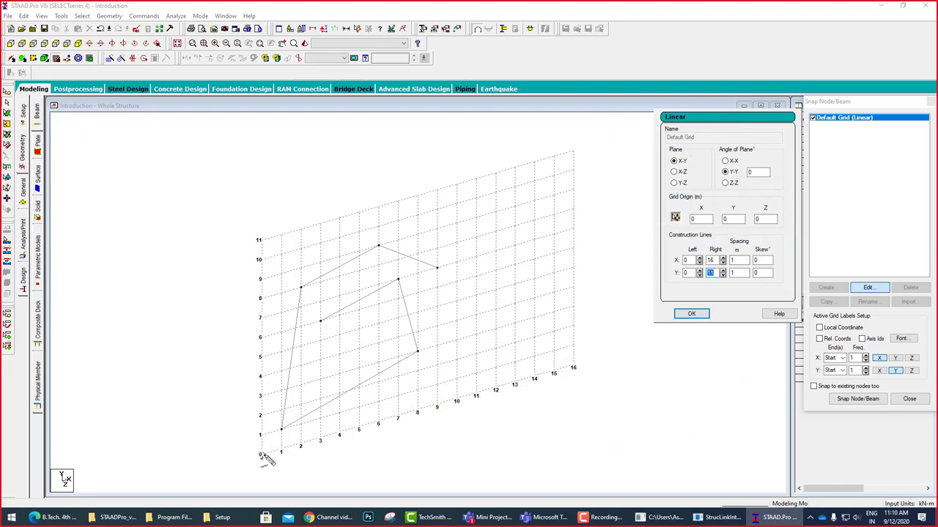
Trace the grid's X axis with arrowheads and a horizontal reference line.
mouse_move(262, 455)
left_mouse_down()
mouse_move(584, 364)
mouse_move(586, 375)
left_mouse_up()
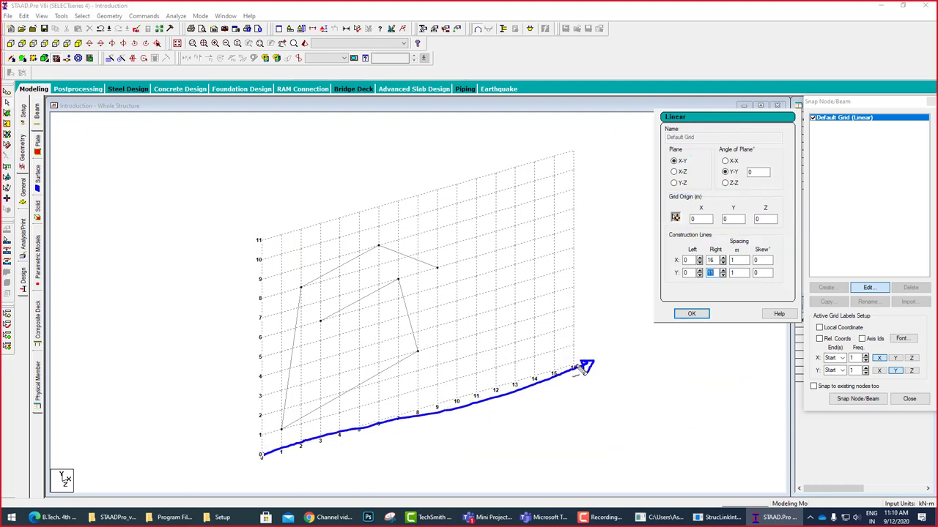
mouse_move(261, 456)
left_mouse_down()
mouse_move(579, 463)
mouse_move(559, 473)
left_mouse_up()
mouse_move(597, 444)
left_mouse_down()
mouse_move(613, 457)
mouse_move(595, 465)
mouse_move(634, 459)
left_mouse_up()
mouse_move(600, 360)
left_mouse_down()
mouse_move(614, 360)
mouse_move(599, 359)
left_mouse_up()
Launch Windows Magnifier and zoom the screen in beyond 200%.
key("Escape")
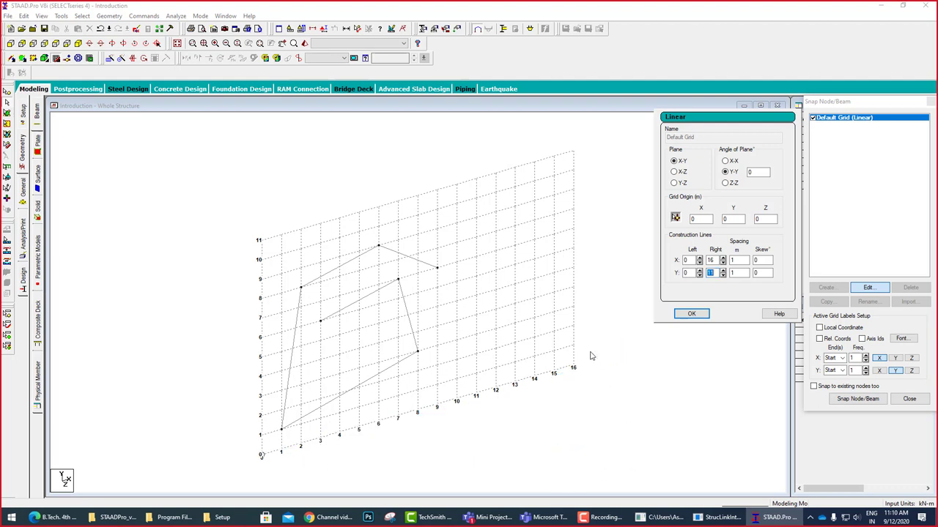
key("super")
type("mag")
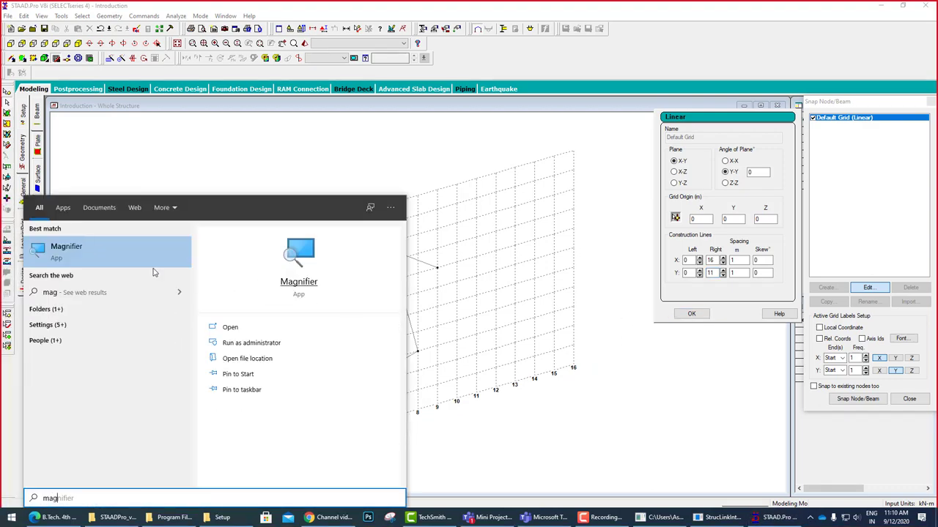
left_click(136, 260)
left_click(77, 143)
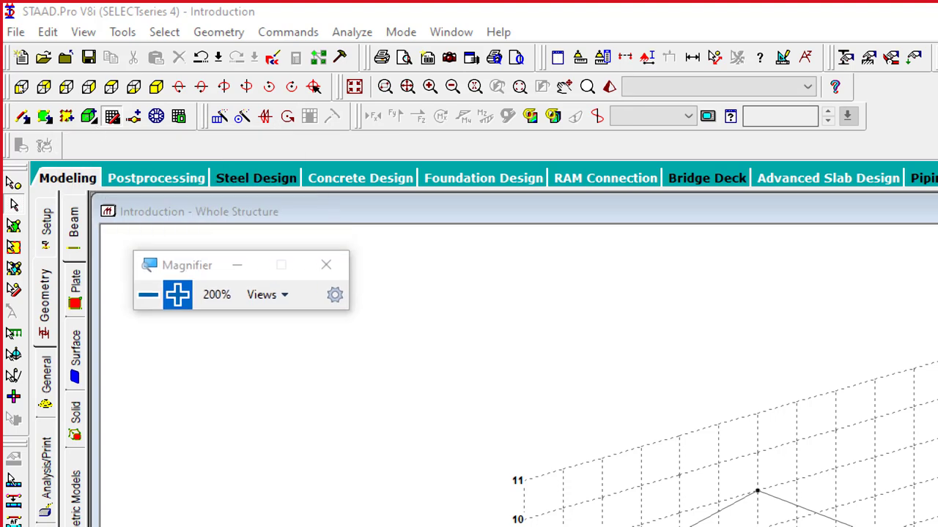
key("super+plus")
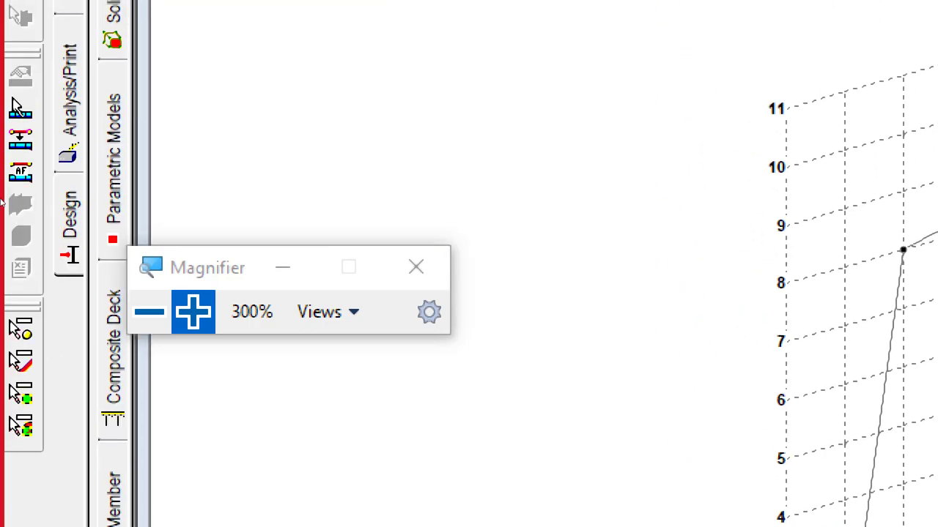
key("super+plus")
key("super+plus")
key("super+plus")
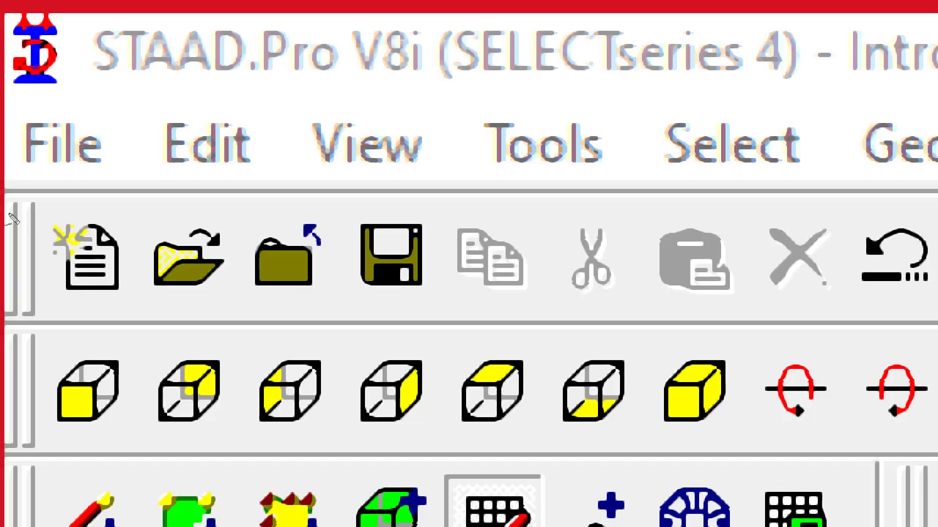
Annotate the view options and the grid setup feature with explanatory arrows and notes.
left_click_drag(98, 151, 125, 445)
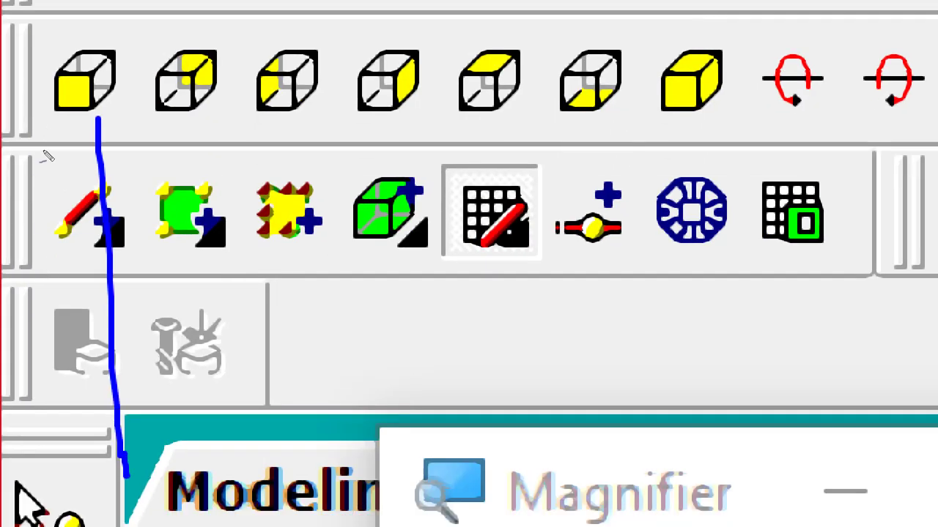
mouse_move(41, 212)
left_mouse_down()
mouse_move(94, 111)
mouse_move(141, 233)
left_mouse_up()
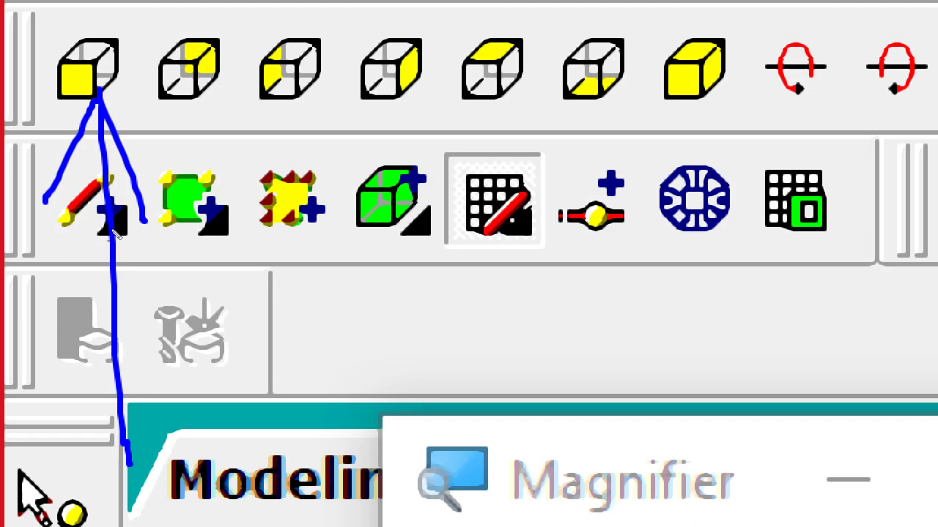
left_click_drag(335, 360, 542, 201)
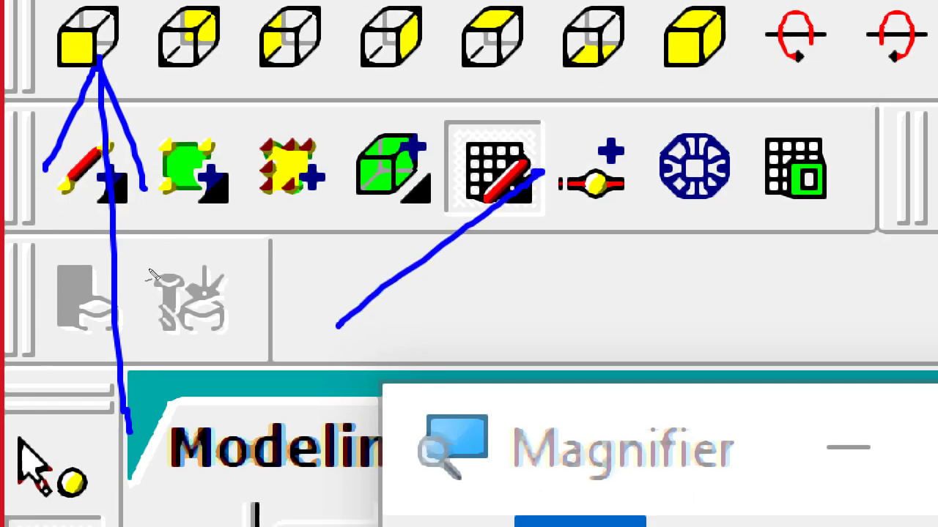
left_click_drag(422, 286, 579, 285)
mouse_move(546, 255)
left_mouse_down()
mouse_move(586, 322)
mouse_move(565, 265)
left_mouse_up()
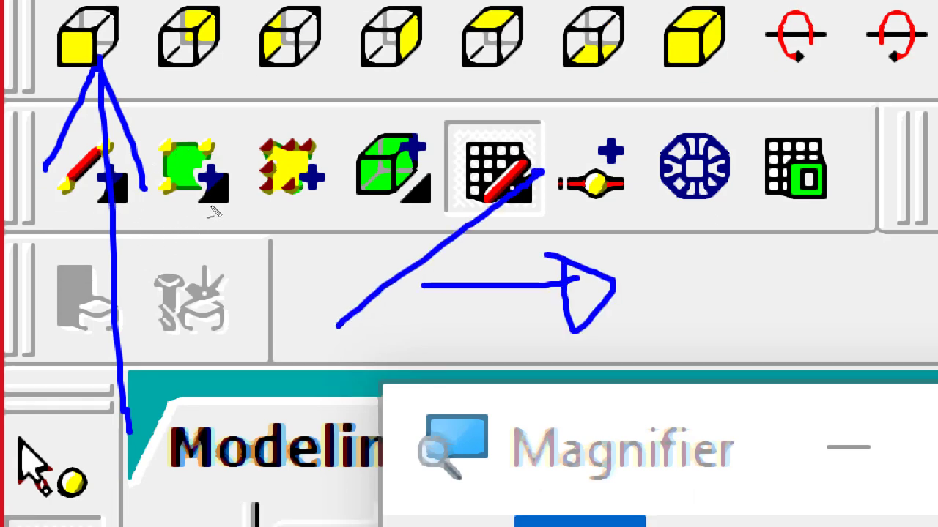
left_click_drag(637, 262, 636, 317)
mouse_move(700, 255)
left_mouse_down()
mouse_move(678, 290)
mouse_move(746, 315)
left_mouse_up()
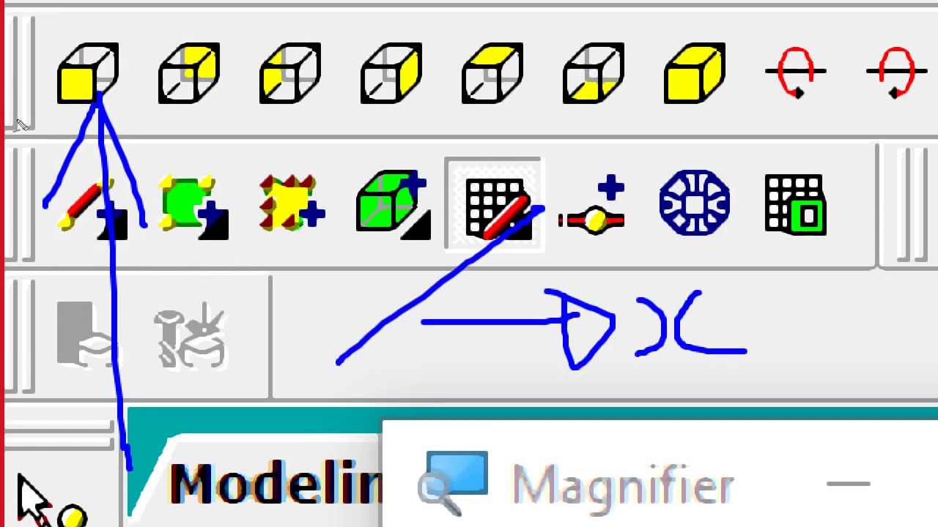
Tick each view direction option, link two with an arrow, then clear all the annotations.
left_click_drag(163, 104, 204, 87)
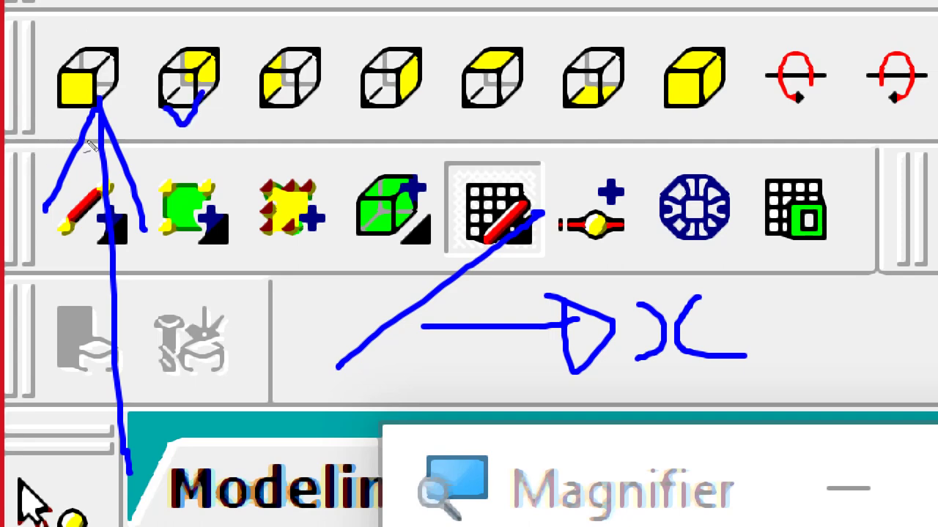
left_click_drag(261, 108, 316, 91)
left_click_drag(385, 110, 422, 98)
mouse_move(488, 80)
left_mouse_down()
mouse_move(485, 89)
mouse_move(555, 72)
left_mouse_up()
left_click_drag(588, 108, 648, 75)
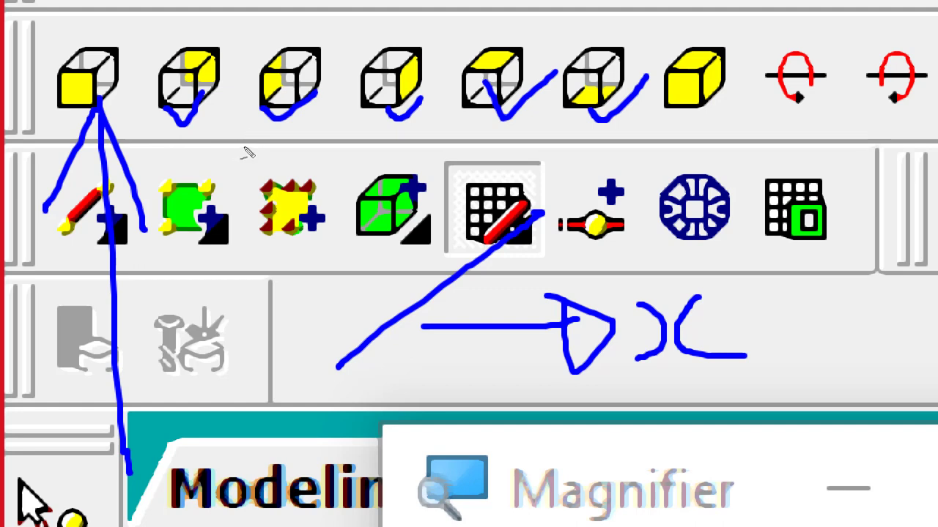
left_click_drag(700, 115, 700, 205)
left_click_drag(750, 243, 767, 277)
mouse_move(804, 234)
left_mouse_down()
mouse_move(819, 277)
mouse_move(787, 291)
mouse_move(806, 271)
mouse_move(794, 233)
left_mouse_up()
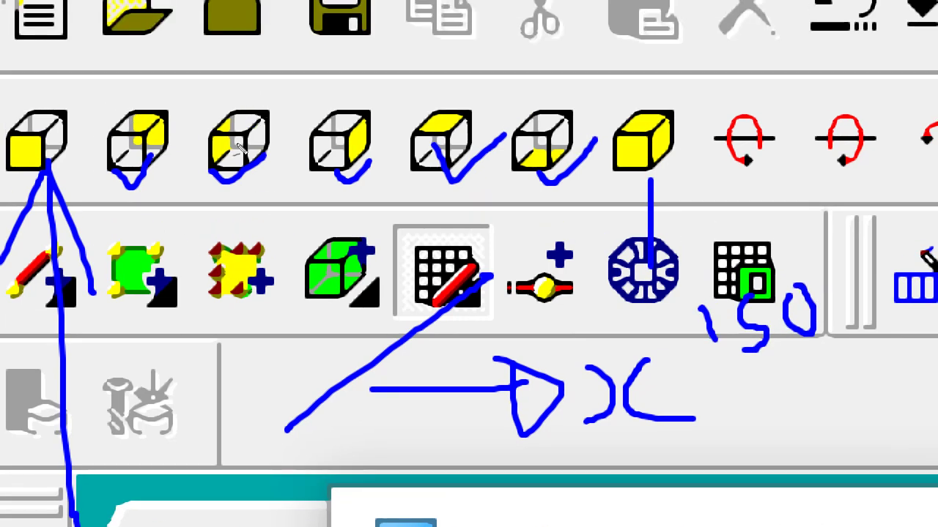
mouse_move(658, 174)
left_mouse_down()
mouse_move(692, 156)
mouse_move(706, 133)
mouse_move(708, 155)
left_mouse_up()
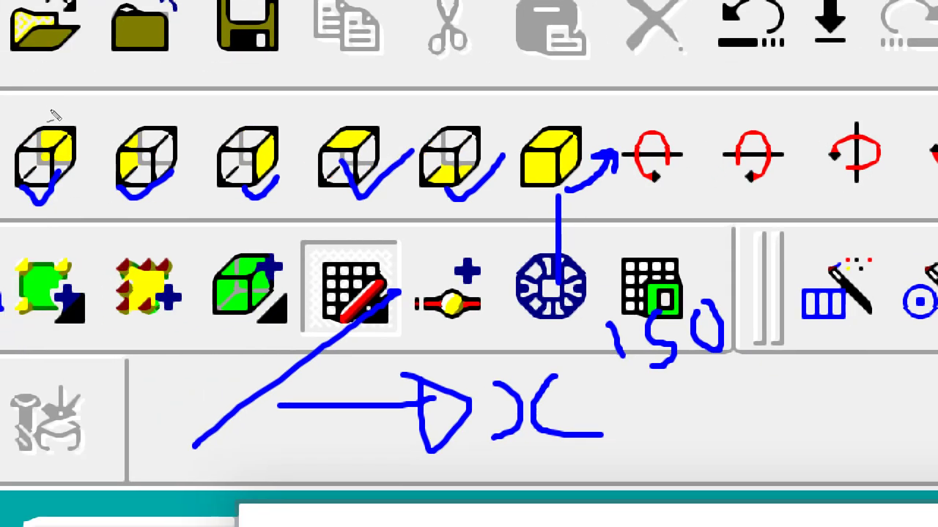
left_click_drag(21, 73, 63, 178)
left_click_drag(0, 246, 691, 63)
left_click_drag(117, 526, 95, 168)
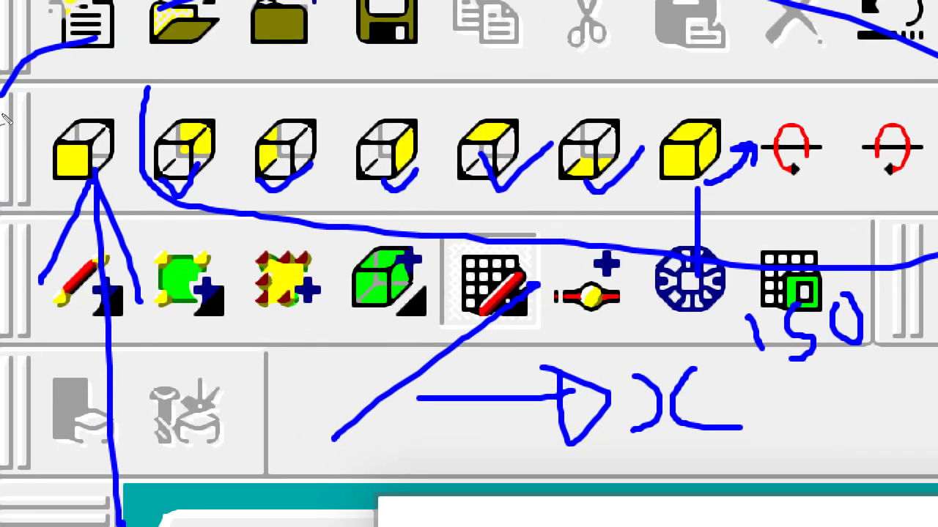
key("Escape")
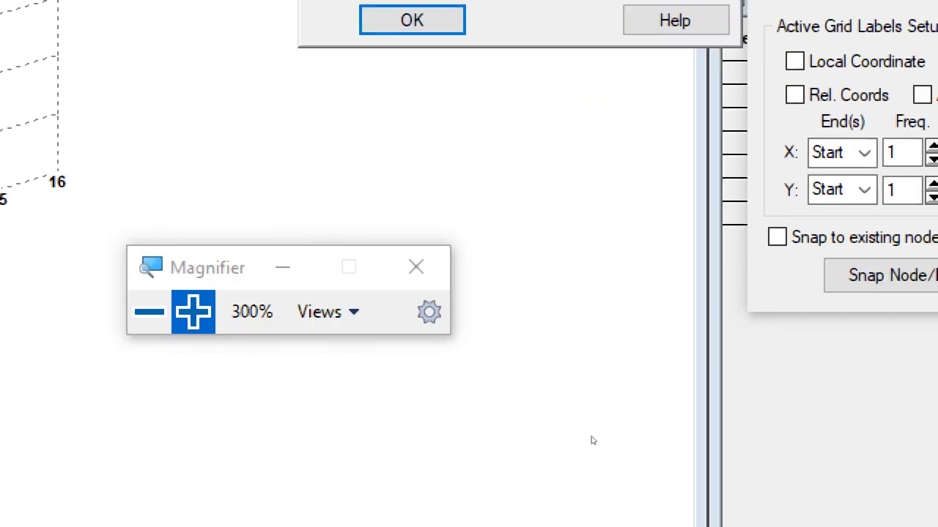
Restore normal magnification and accept the X Right 16, Y Right 11 grid with OK.
left_click(605, 407)
left_click(605, 407)
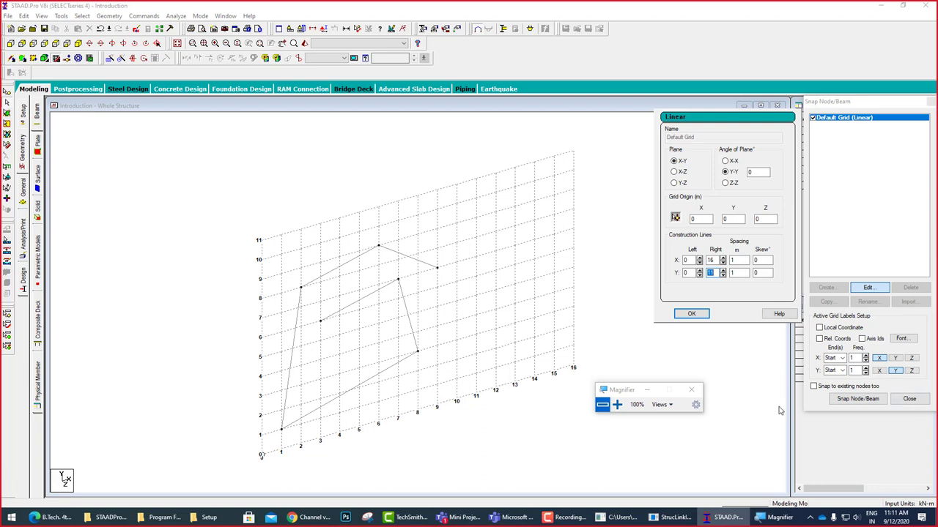
left_click(647, 390)
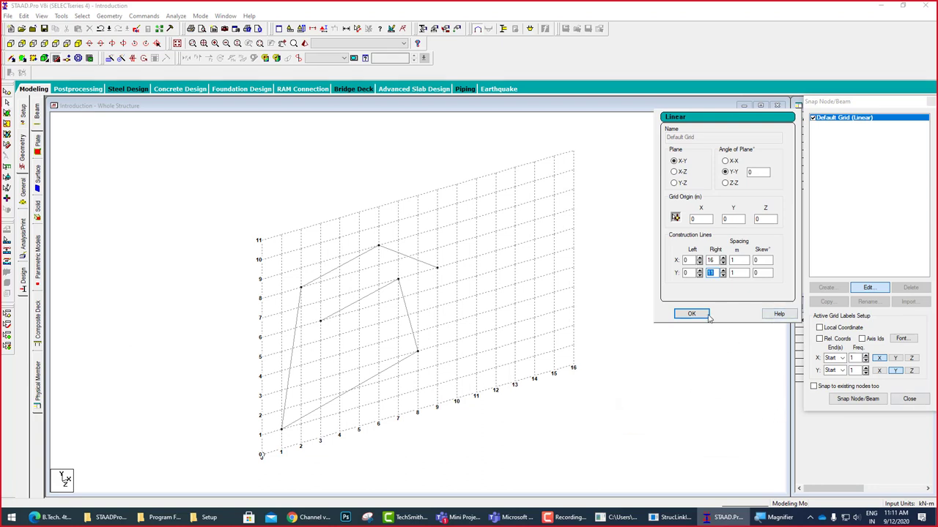
left_click(691, 313)
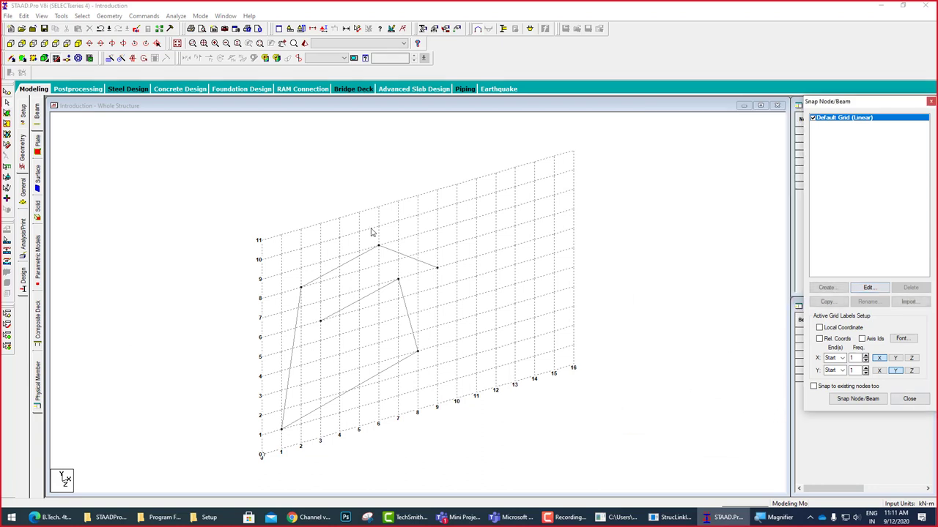
Switch to the Front View and mark the top-right beam and its two end nodes.
left_click(12, 46)
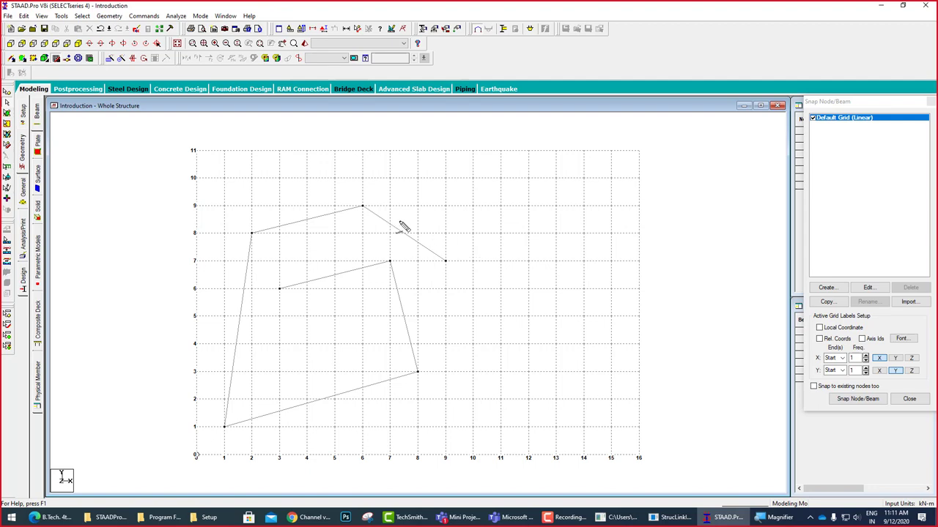
left_click_drag(399, 219, 463, 192)
mouse_move(460, 252)
left_mouse_down()
mouse_move(438, 267)
mouse_move(469, 251)
left_mouse_up()
mouse_move(374, 197)
left_mouse_down()
mouse_move(355, 219)
mouse_move(377, 210)
left_mouse_up()
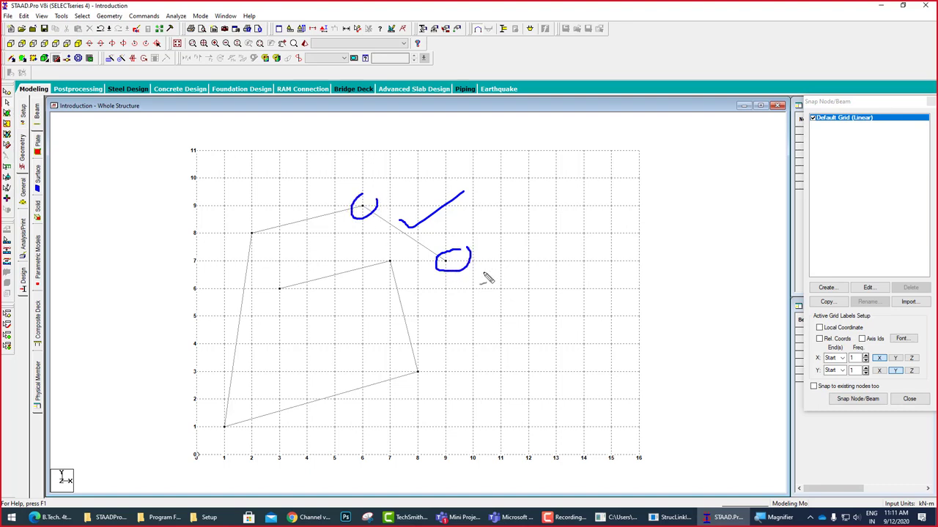
key("e")
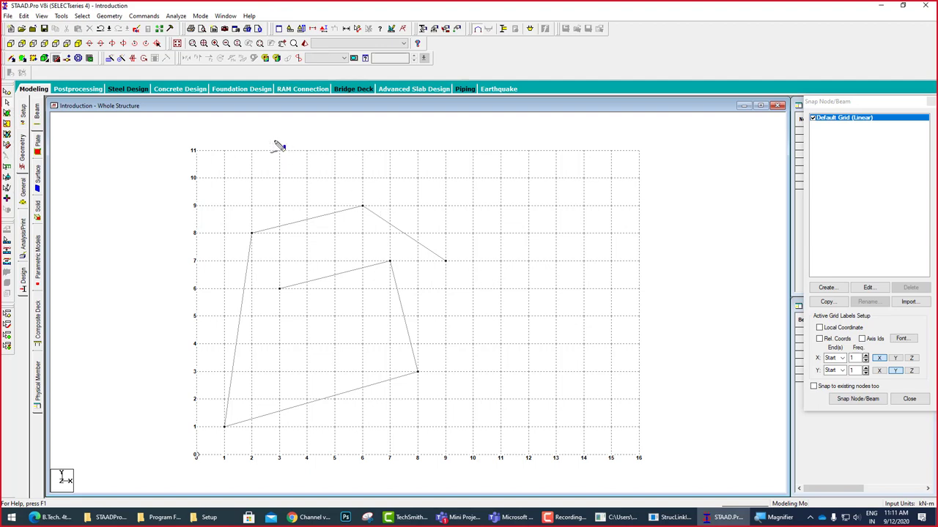
Handwrite the Shift+N node-numbering shortcut on screen, then clear the annotations.
mouse_move(285, 147)
left_mouse_down()
mouse_move(251, 216)
mouse_move(236, 216)
left_mouse_up()
mouse_move(288, 114)
left_mouse_down()
mouse_move(295, 208)
mouse_move(322, 195)
mouse_move(348, 202)
mouse_move(381, 192)
left_mouse_up()
mouse_move(387, 144)
left_mouse_down()
mouse_move(408, 196)
mouse_move(399, 173)
mouse_move(489, 176)
left_mouse_up()
left_click_drag(459, 148, 474, 236)
left_click_drag(531, 173, 531, 202)
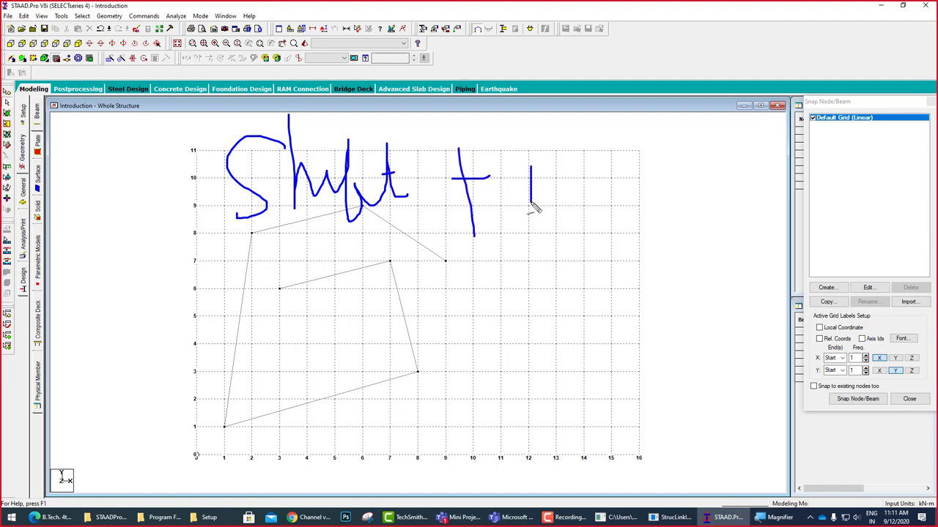
left_click_drag(527, 164, 560, 198)
left_click_drag(570, 155, 562, 205)
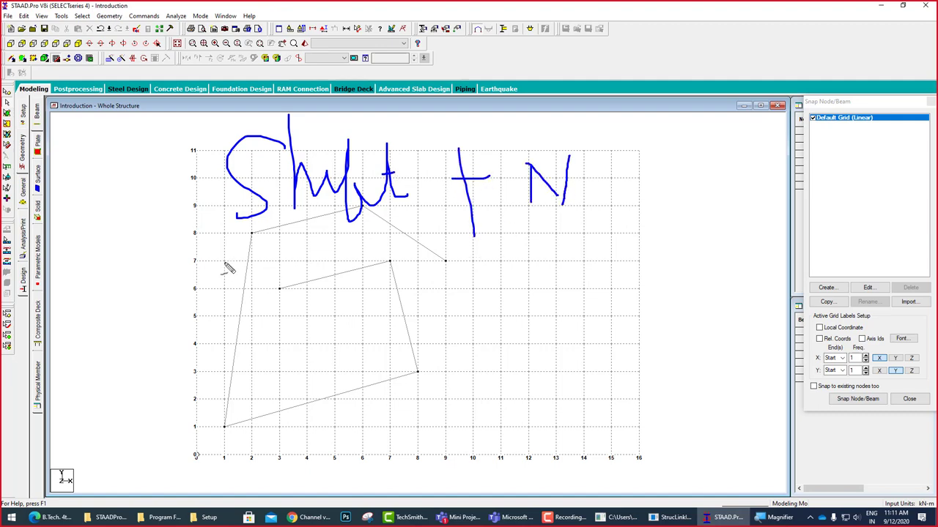
mouse_move(190, 246)
left_mouse_down()
mouse_move(584, 240)
mouse_move(583, 134)
mouse_move(203, 228)
left_mouse_up()
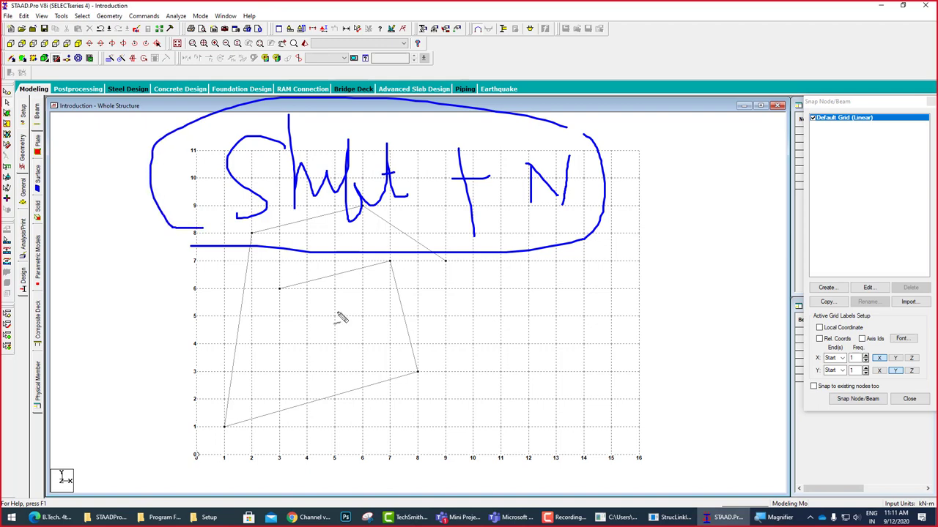
key("e")
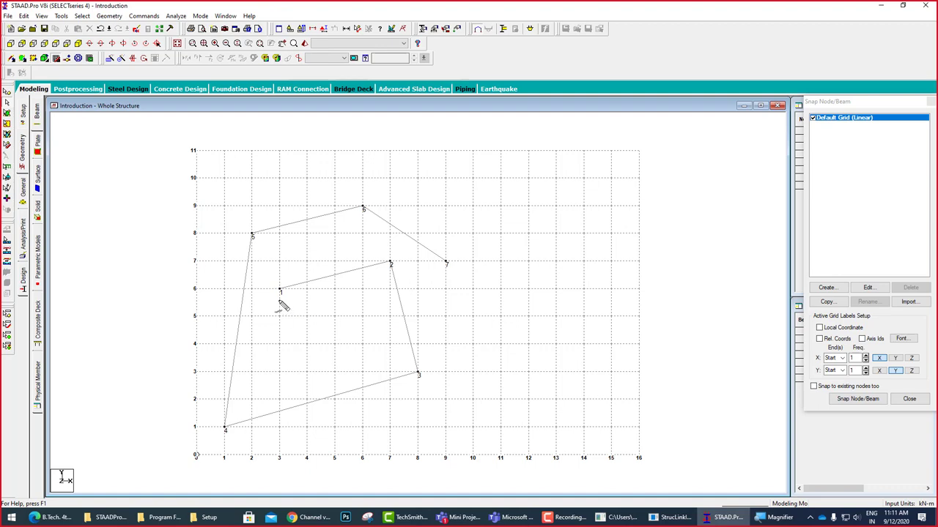
Tick nodes 1 through 7 in turn to point out their number labels.
left_click_drag(279, 300, 297, 298)
left_click_drag(399, 267, 413, 270)
left_click_drag(422, 388, 452, 379)
left_click_drag(225, 431, 256, 408)
left_click_drag(240, 249, 271, 238)
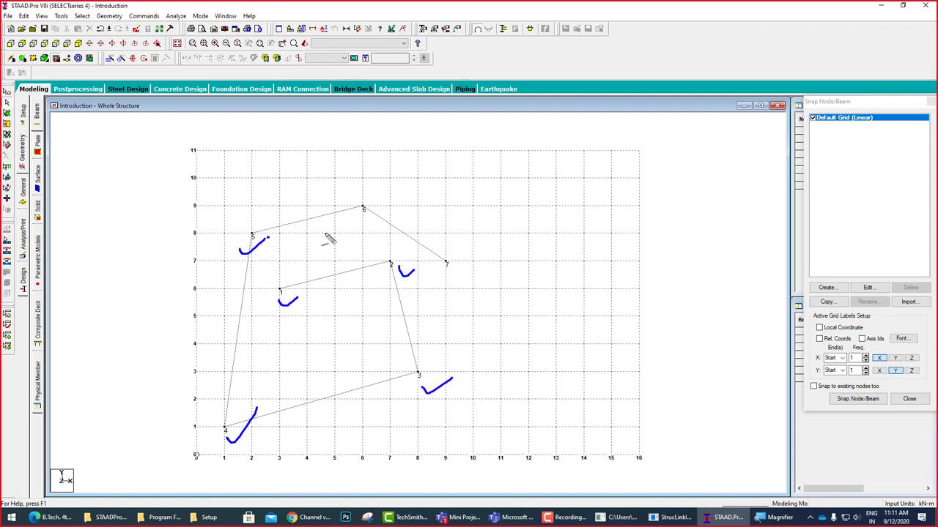
left_click_drag(365, 219, 384, 220)
left_click_drag(464, 262, 492, 244)
Handwrite the Shift+B beam-numbering shortcut on screen, then clear the annotations.
left_click_drag(224, 96, 175, 172)
mouse_move(225, 79)
left_mouse_down()
mouse_move(225, 151)
mouse_move(296, 75)
mouse_move(310, 139)
left_mouse_up()
mouse_move(317, 82)
left_mouse_down()
mouse_move(307, 124)
mouse_move(334, 113)
mouse_move(436, 114)
mouse_move(401, 167)
left_mouse_up()
mouse_move(457, 146)
left_mouse_down()
mouse_move(469, 116)
mouse_move(436, 150)
left_mouse_up()
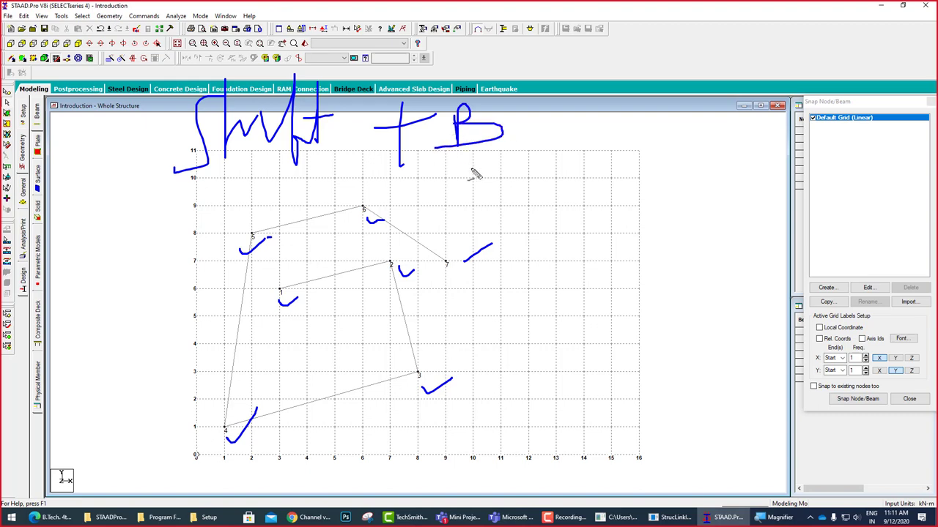
key("e")
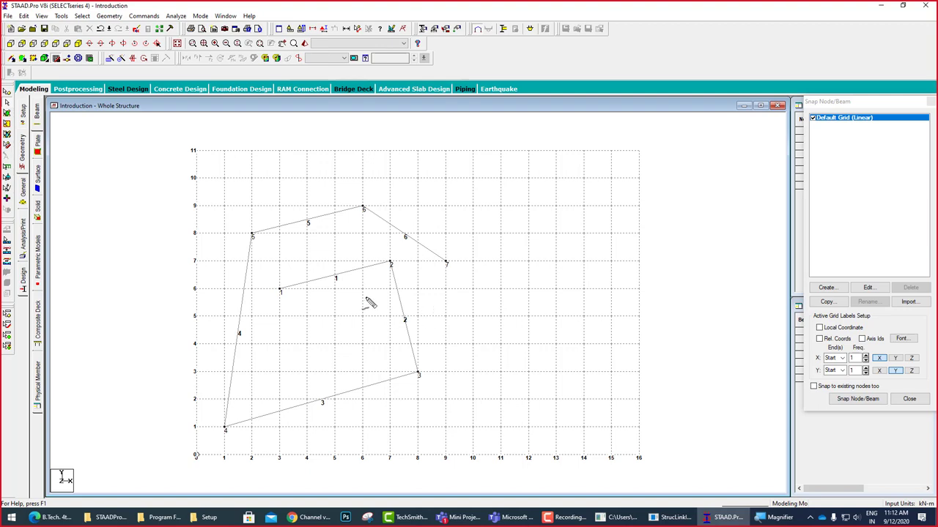
Tick beams 1 through 6 to point out their numbers, then clear the marks.
left_click_drag(335, 290, 359, 281)
left_click_drag(410, 328, 440, 315)
left_click_drag(320, 424, 366, 391)
left_click_drag(227, 346, 277, 315)
left_click_drag(307, 236, 349, 231)
left_click_drag(410, 244, 472, 223)
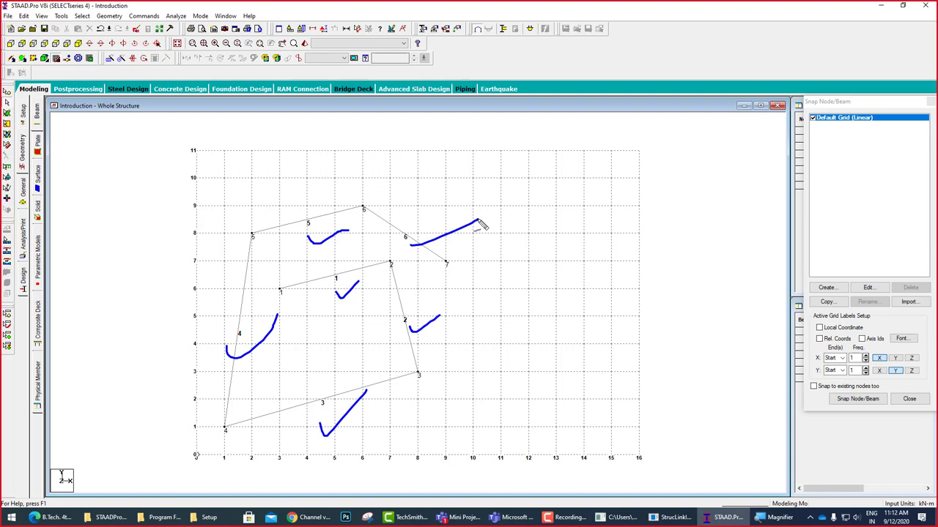
key("Escape")
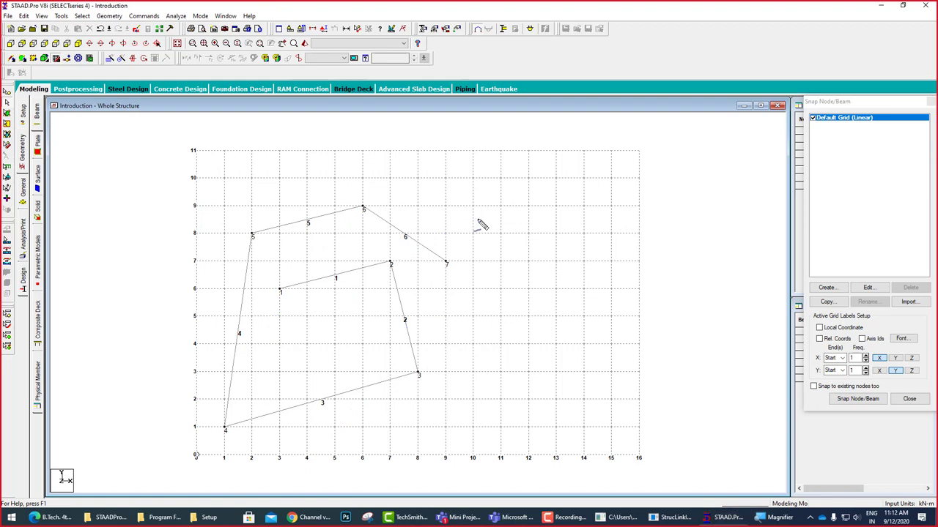
Box-select all six beams, sketch explanatory triangles, arrows and ticks beside the frame, then erase them.
left_click_drag(501, 168, 217, 477)
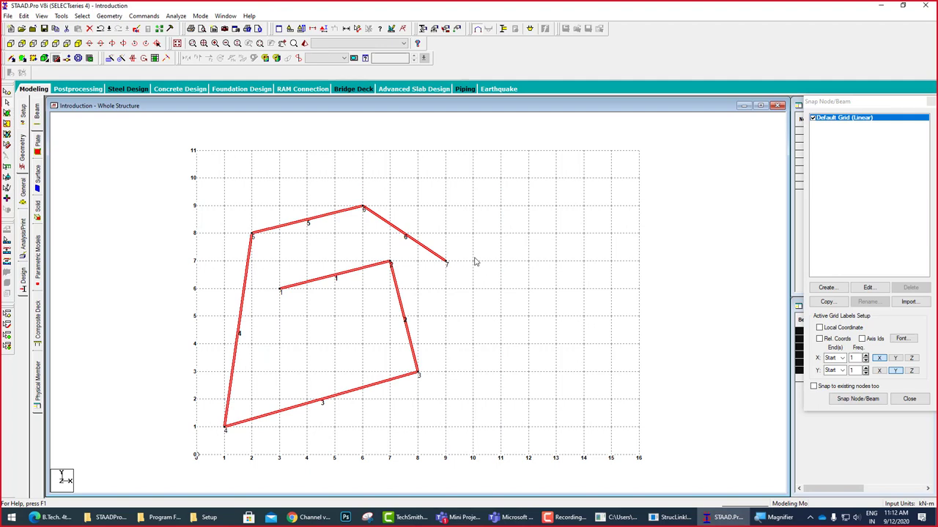
mouse_move(538, 144)
left_mouse_down()
mouse_move(627, 210)
mouse_move(552, 136)
mouse_move(540, 140)
left_mouse_up()
left_click_drag(578, 217, 636, 345)
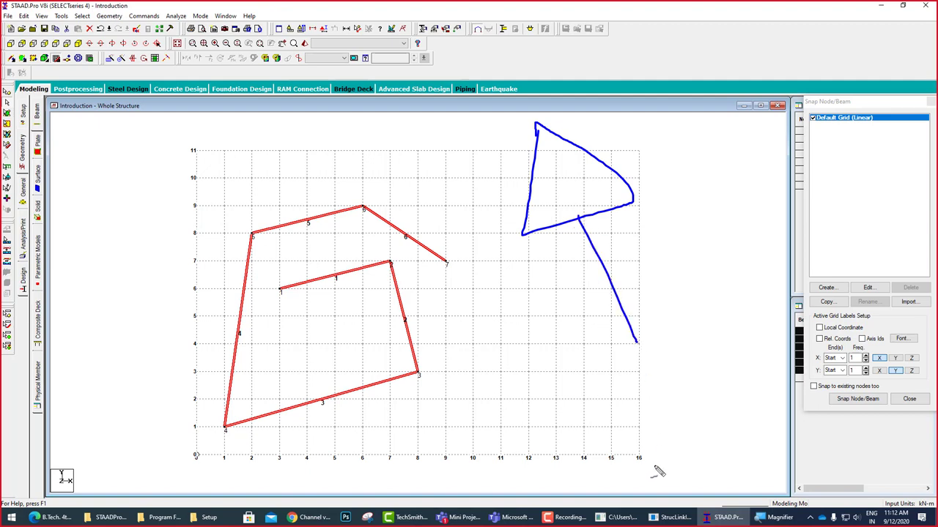
mouse_move(405, 211)
left_mouse_down()
mouse_move(429, 228)
mouse_move(430, 204)
mouse_move(480, 166)
left_mouse_up()
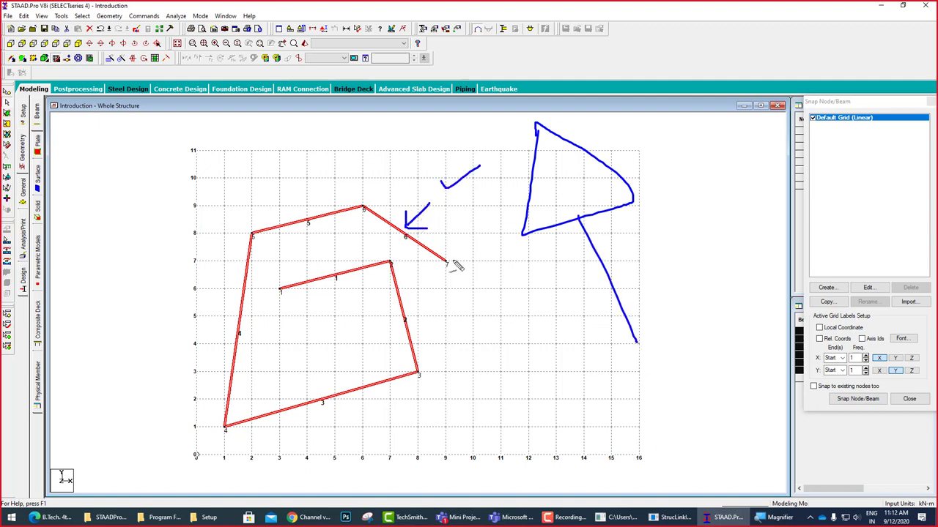
mouse_move(492, 283)
left_mouse_down()
mouse_move(480, 367)
mouse_move(542, 330)
mouse_move(487, 274)
left_mouse_up()
mouse_move(511, 354)
left_mouse_down()
mouse_move(532, 440)
mouse_move(551, 418)
left_mouse_up()
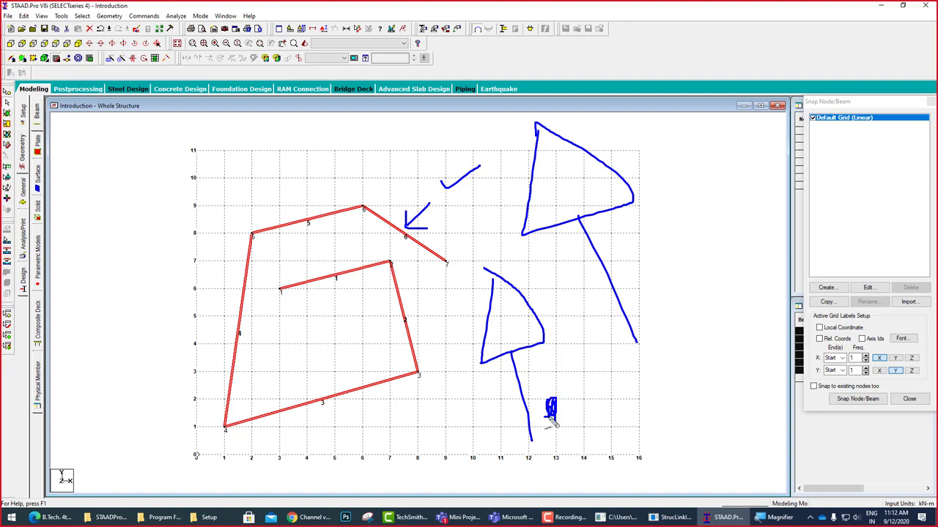
left_click_drag(538, 454, 595, 429)
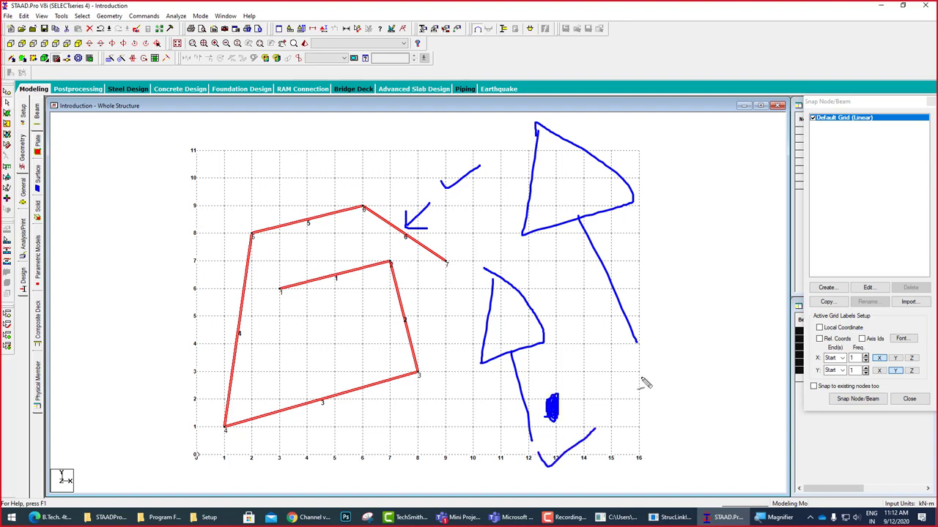
left_click_drag(646, 359, 709, 331)
key("Escape")
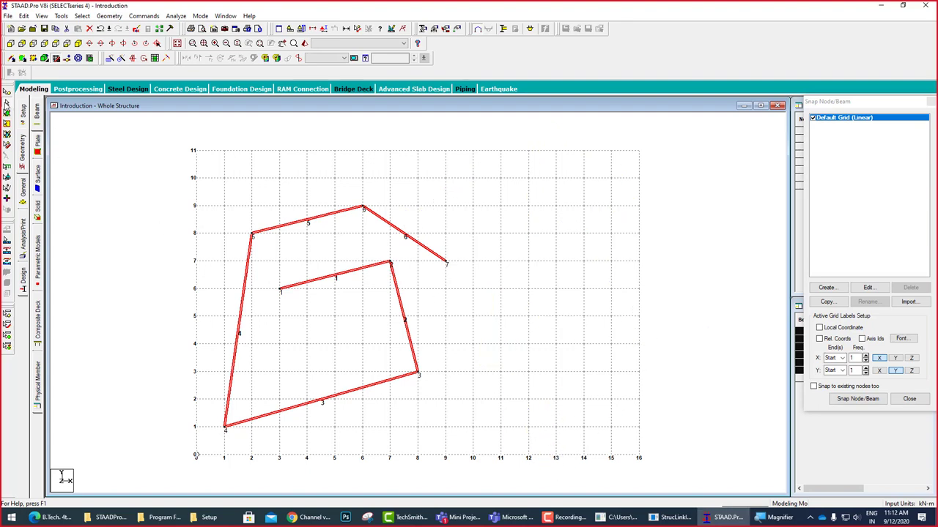
Zoom in with Magnifier, pick beams 1, 5 and 6, accept Auto Save, then return to 100%.
left_click(781, 517)
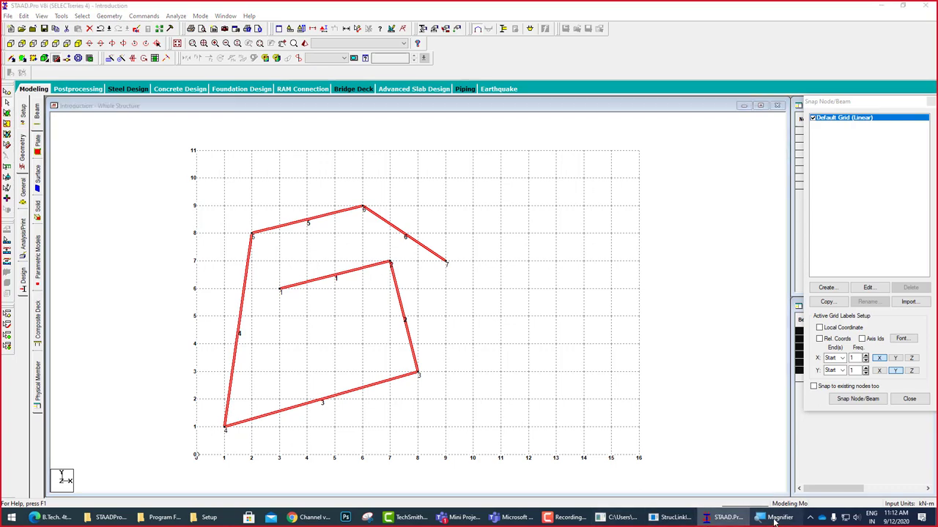
left_click(608, 403)
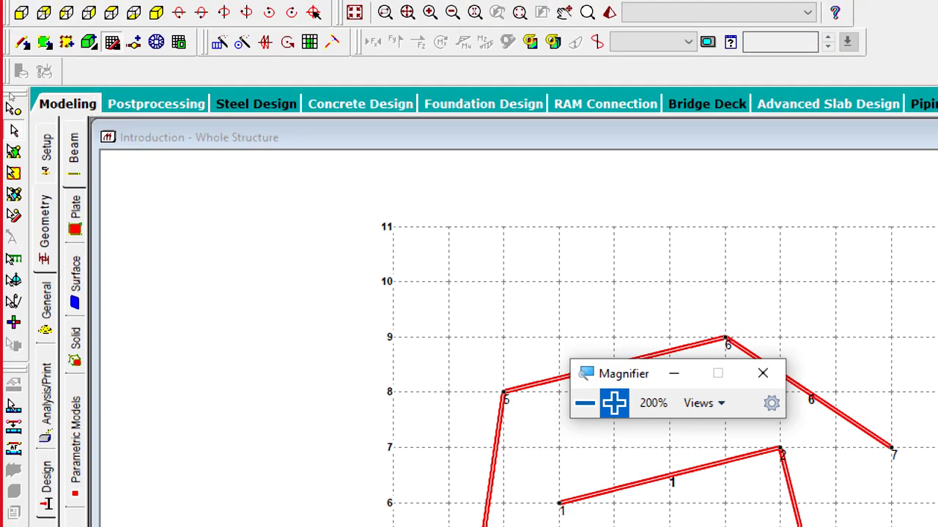
left_click(11, 97)
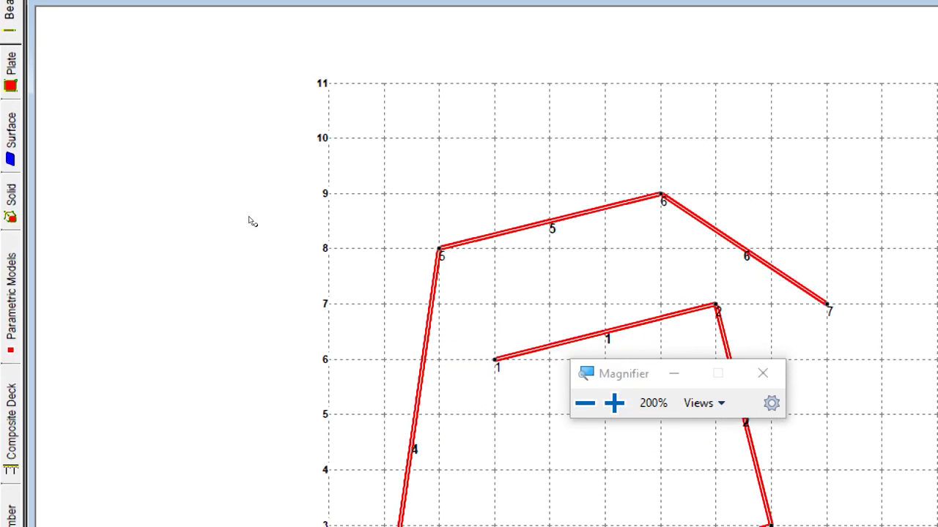
left_click(378, 285)
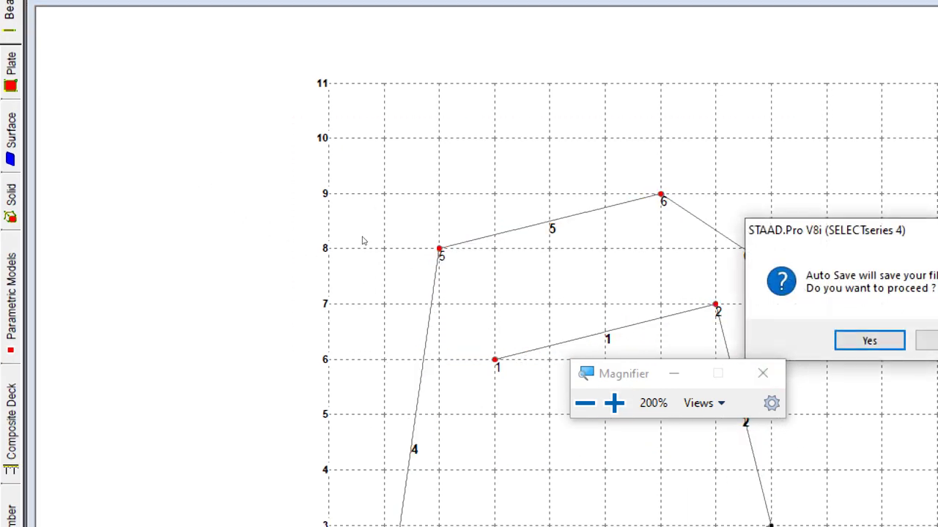
left_click(367, 213)
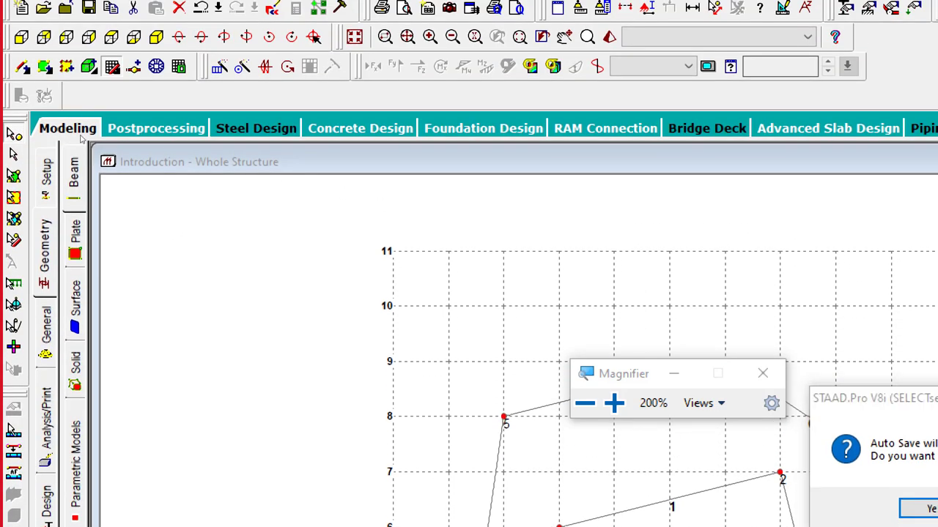
key("Return")
key("Return")
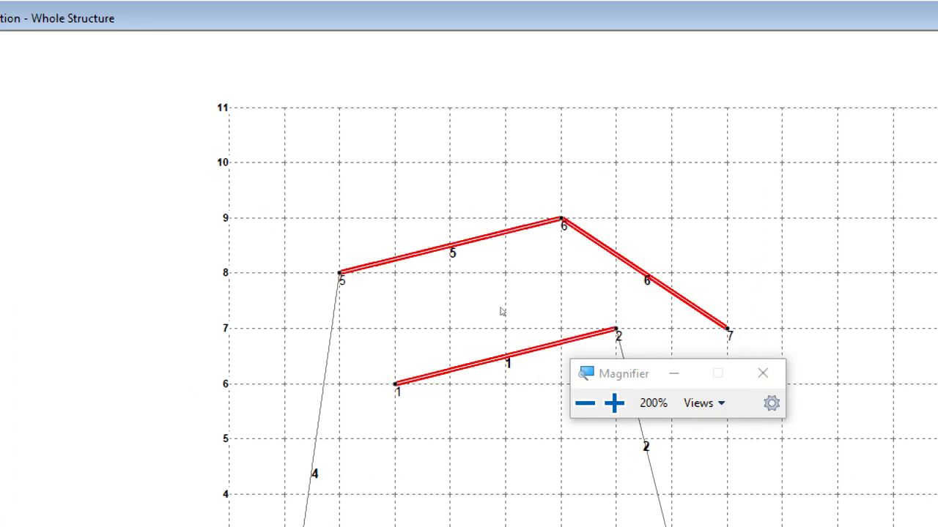
left_click(584, 403)
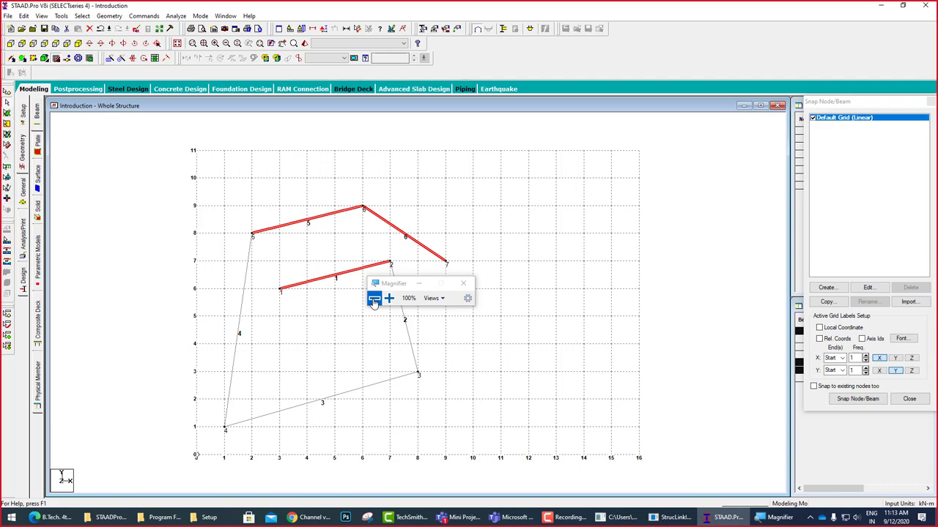
Switch to the Teams meeting, close Magnifier, and raise the speaker volume to 81.
left_click(460, 517)
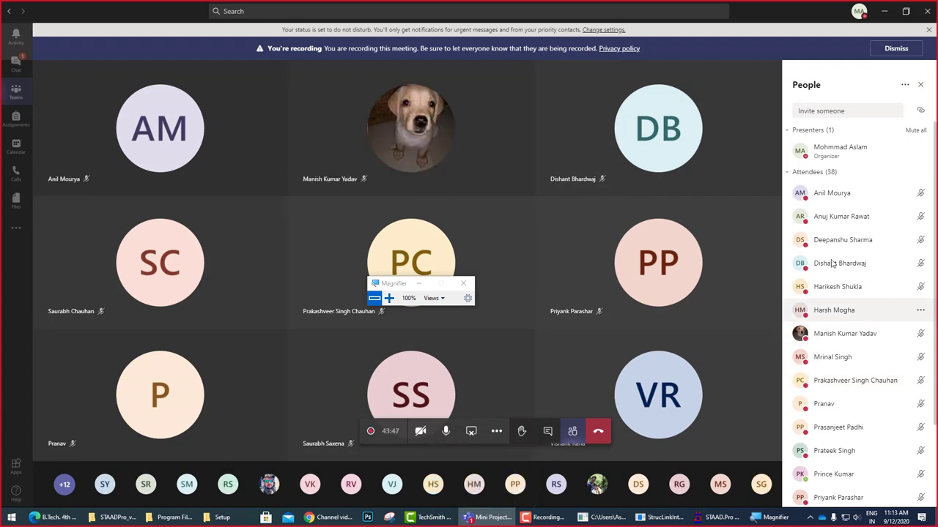
left_click(463, 283)
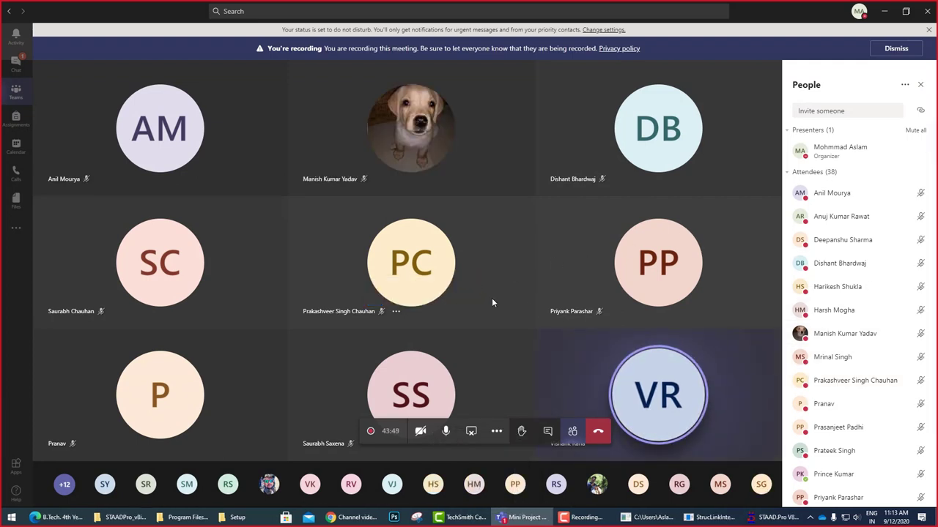
mouse_move(492, 302)
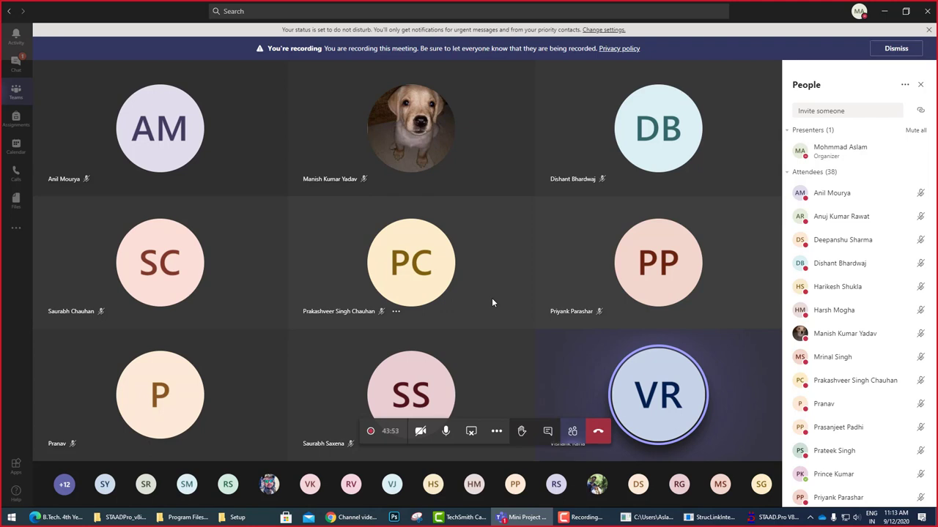
left_click(857, 518)
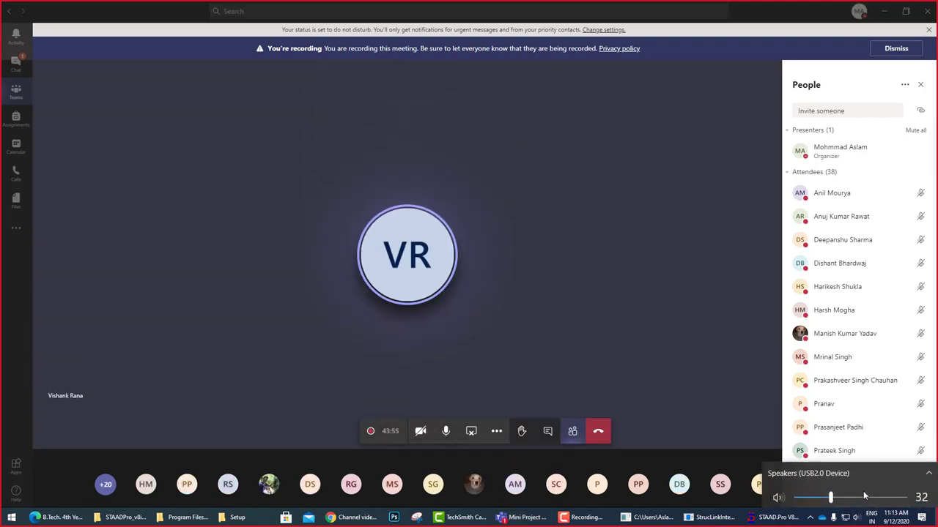
left_click_drag(873, 495, 885, 496)
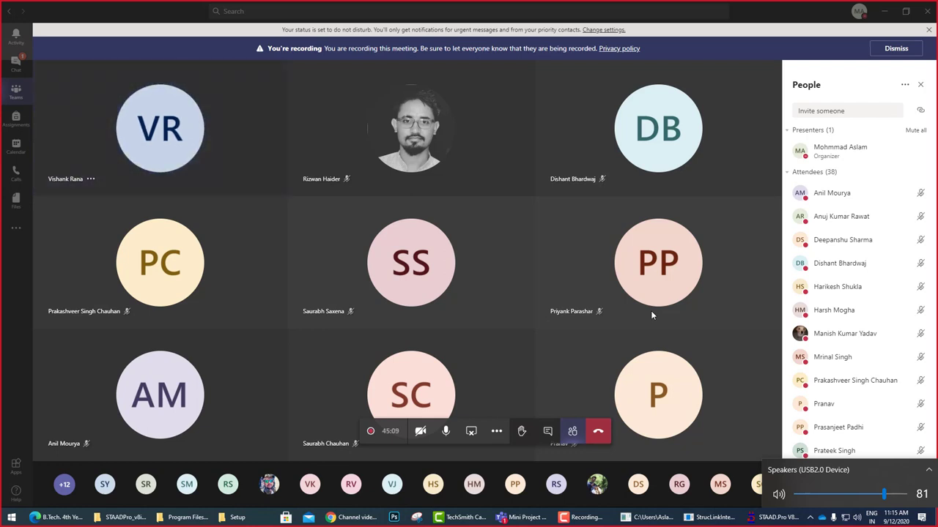
Lower the volume to 69, browse the participant list and a profile card, then hang up.
key("XF86AudioLowerVolume")
key("XF86AudioLowerVolume")
key("XF86AudioLowerVolume")
key("XF86AudioLowerVolume")
key("XF86AudioLowerVolume")
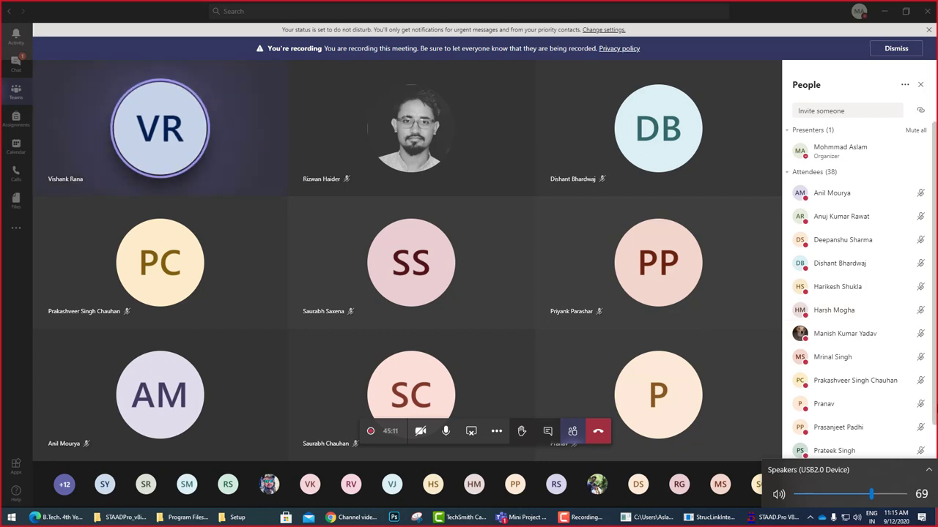
left_click(723, 523)
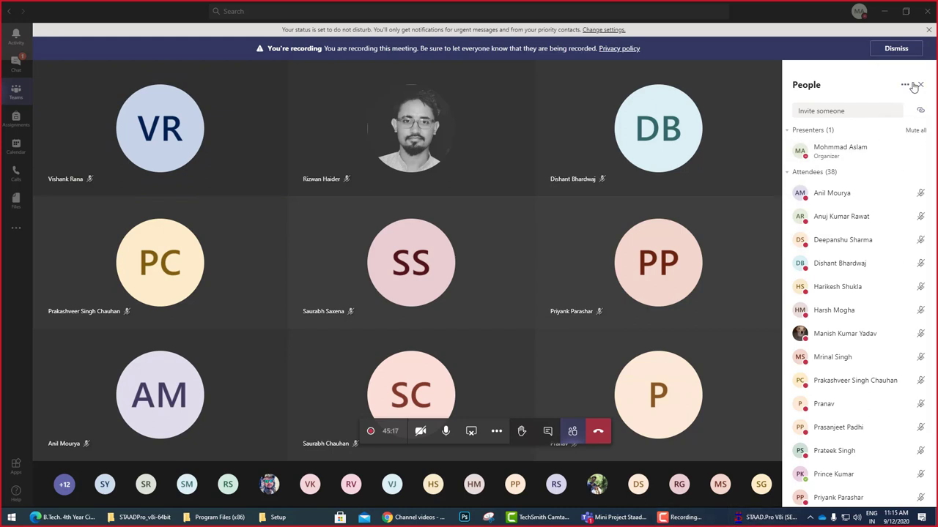
left_click(905, 84)
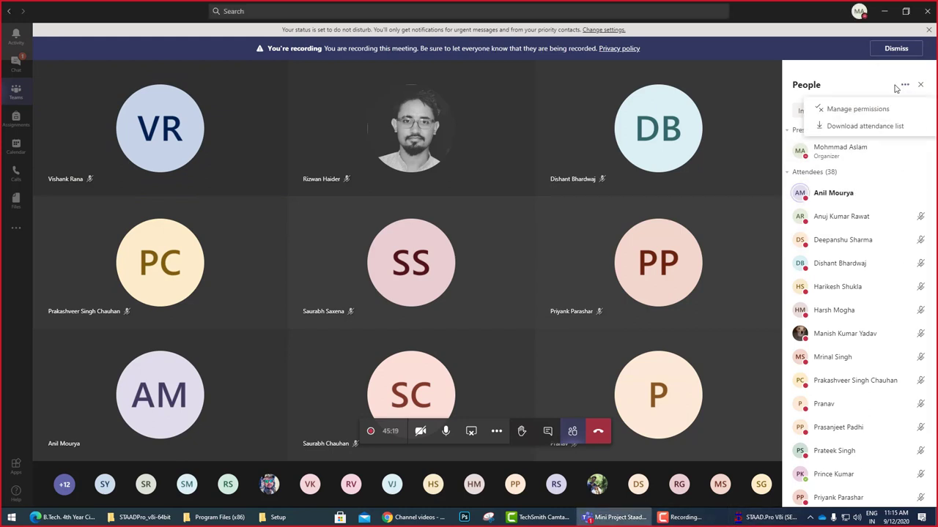
left_click(658, 272)
mouse_move(658, 264)
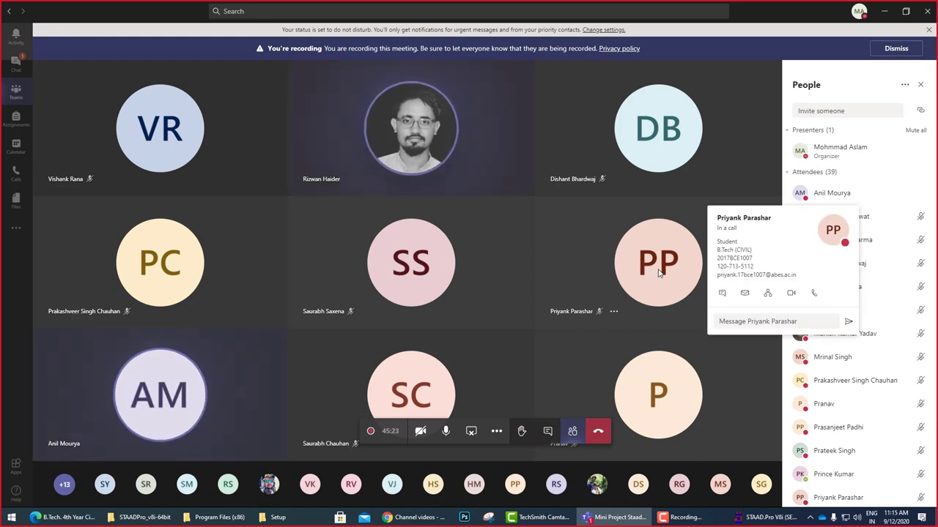
scroll(879, 345, "down", 2)
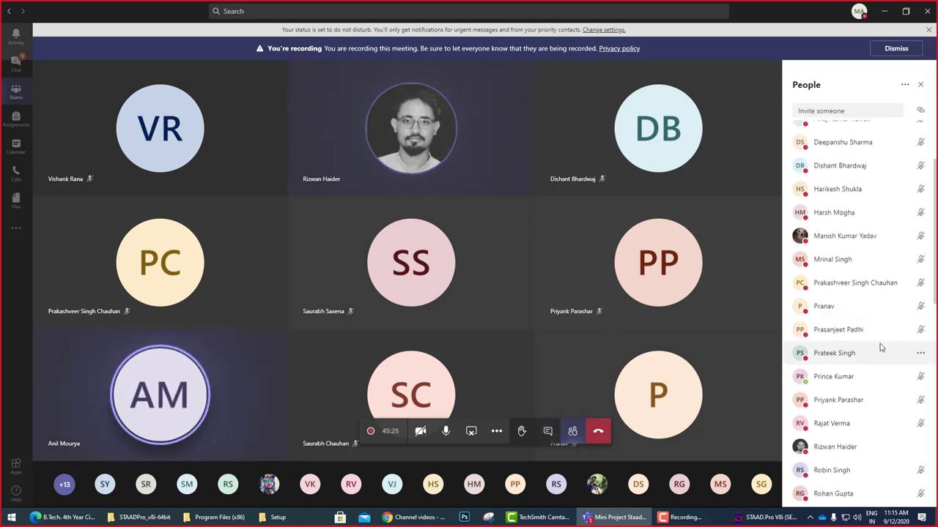
scroll(879, 345, "down", 1)
scroll(882, 347, "down", 1)
scroll(881, 347, "down", 1)
scroll(881, 348, "down", 2)
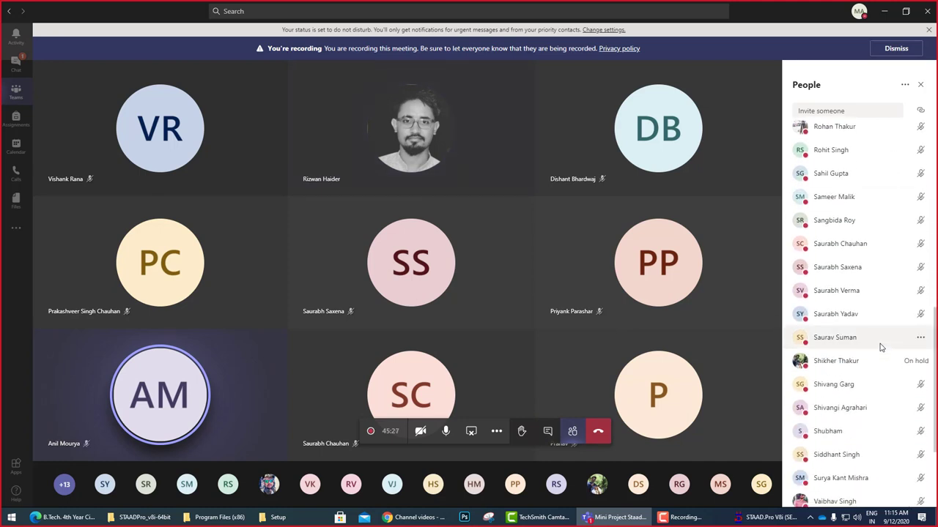
scroll(881, 347, "down", 2)
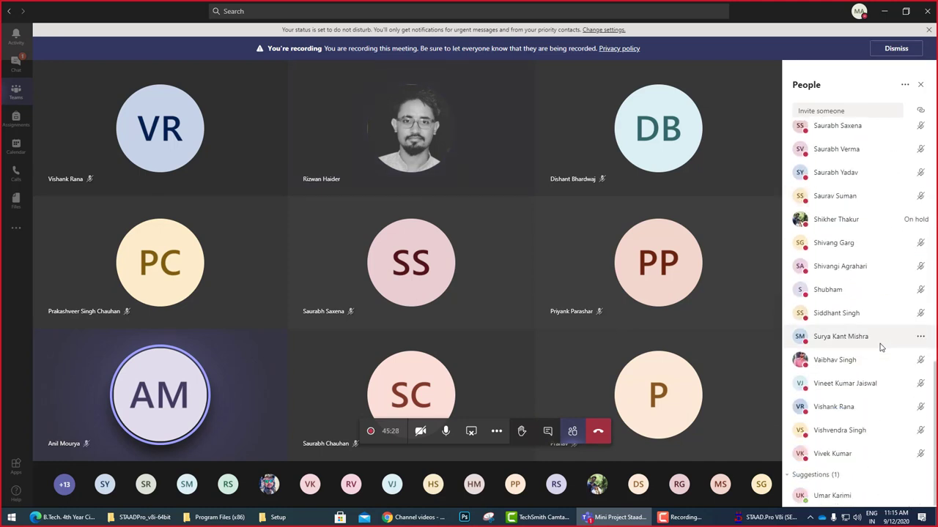
left_click(598, 434)
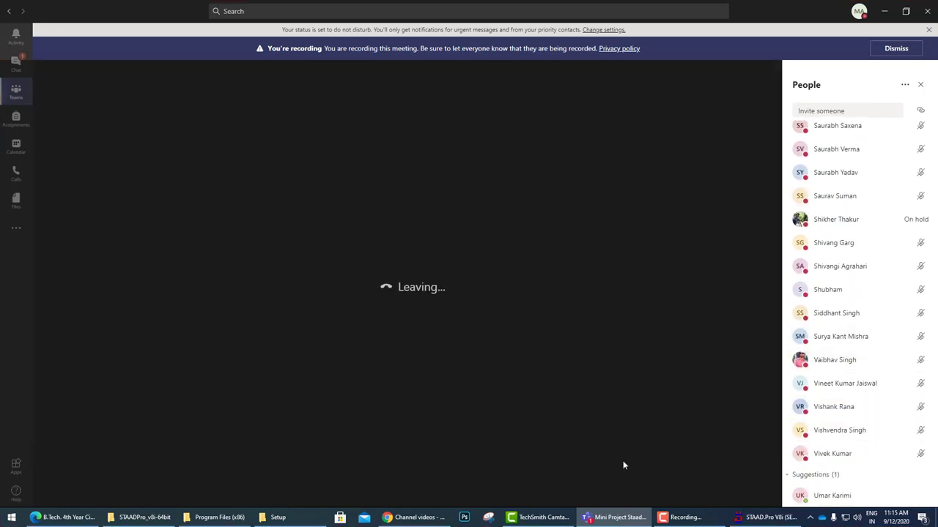